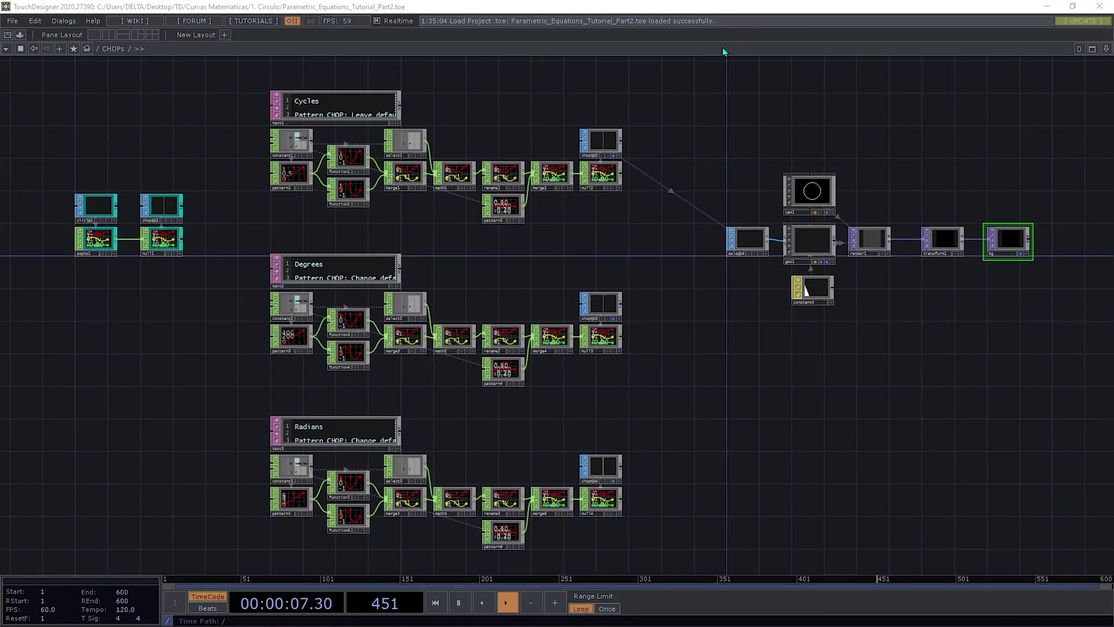
- Switch to the browser and skim the Circle (Part 2) parametric equations article from its introduction to Step 1, returning to TouchDesigner
mouse_move(666, 190)
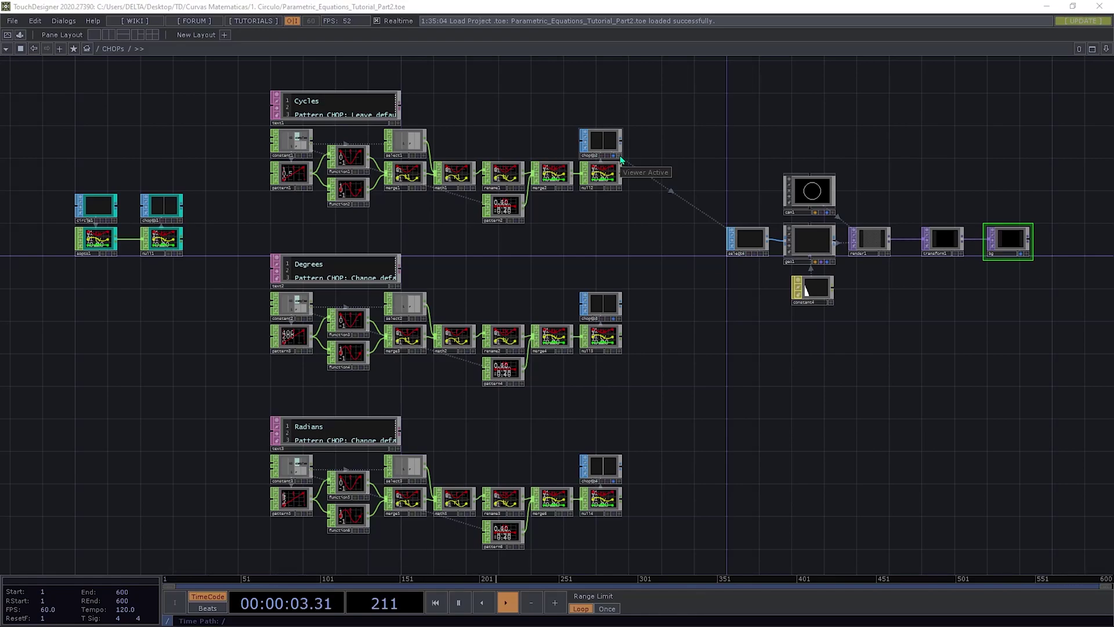
key(alt+Tab)
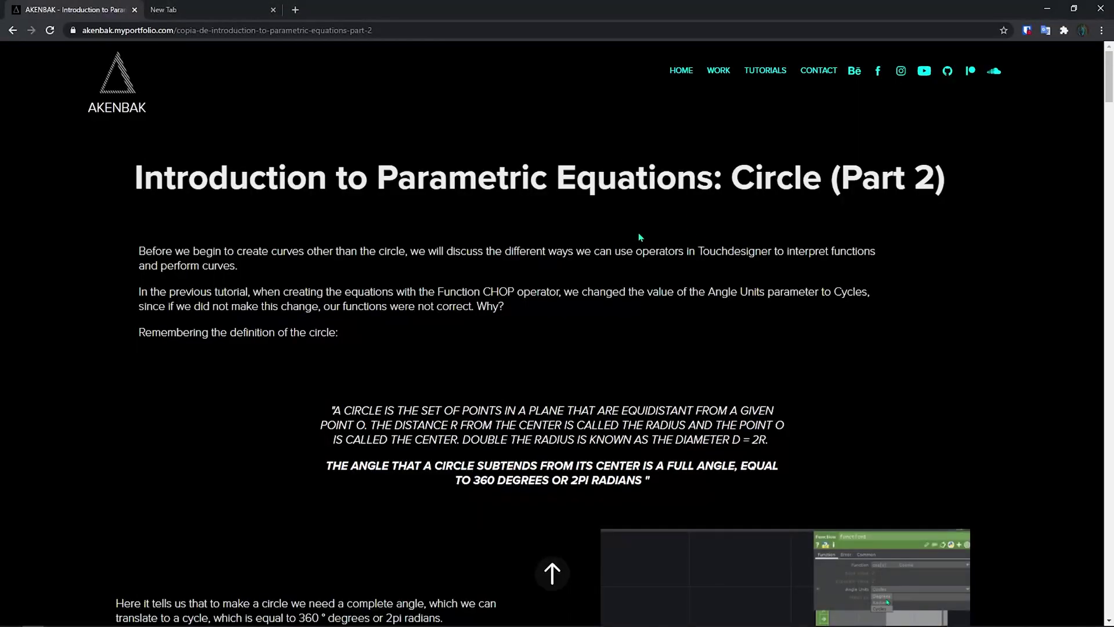
scroll(424, 327, down, 4)
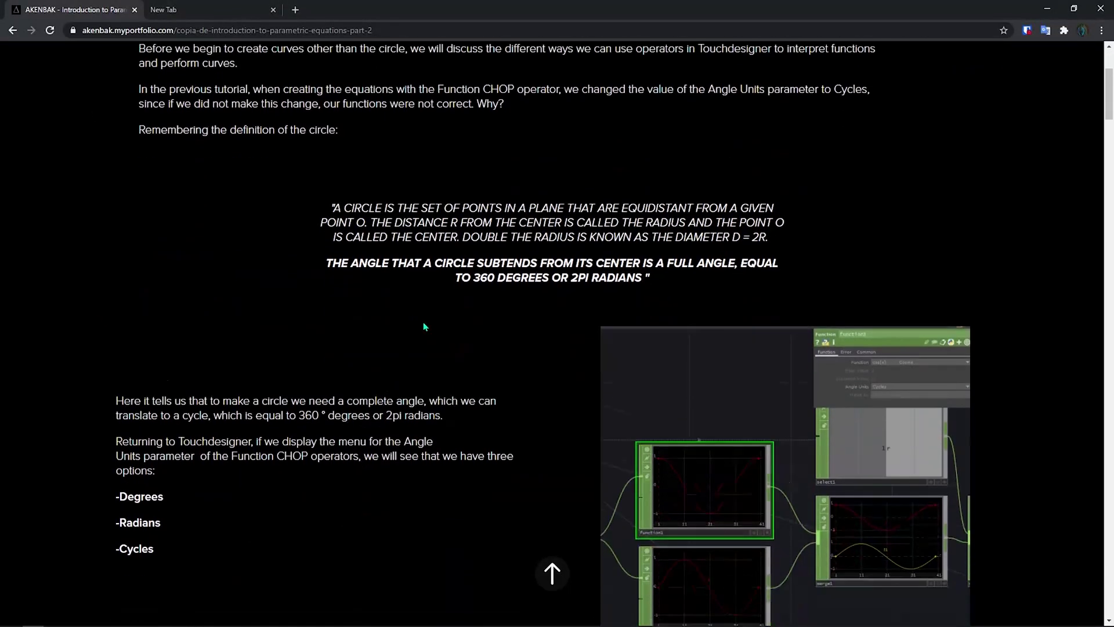
scroll(424, 326, up, 4)
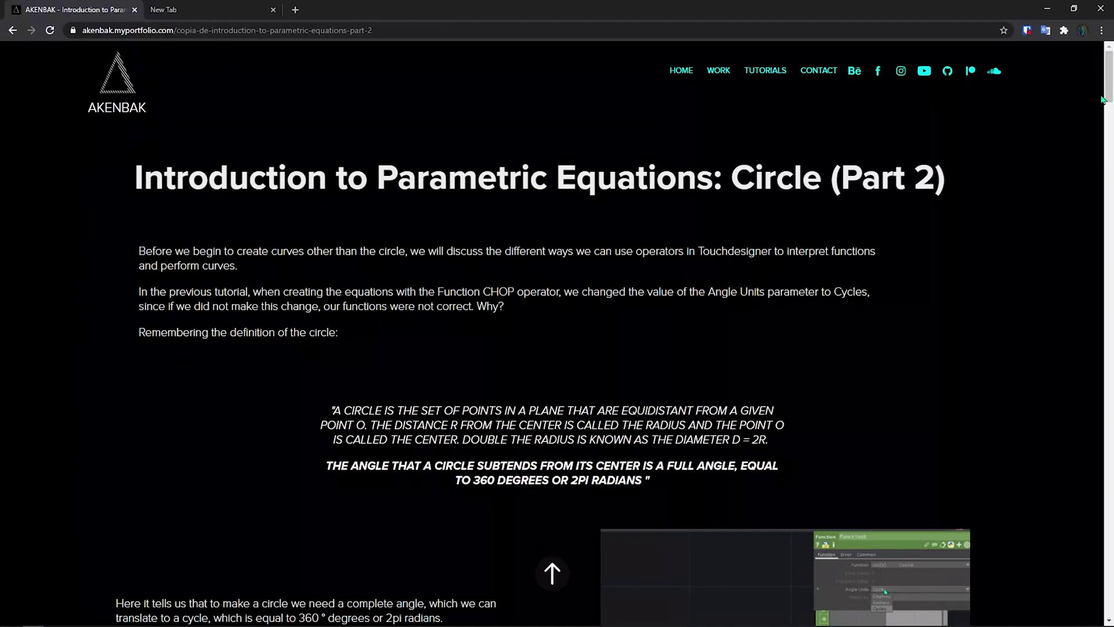
drag(1109, 86, 1110, 177)
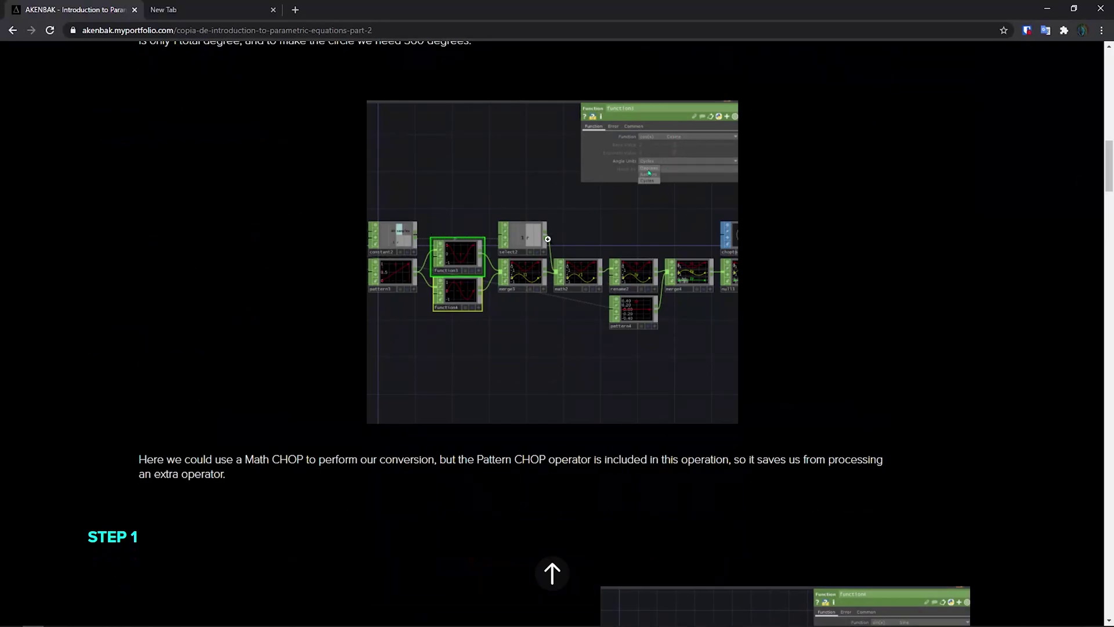
scroll(1111, 172, down, 6)
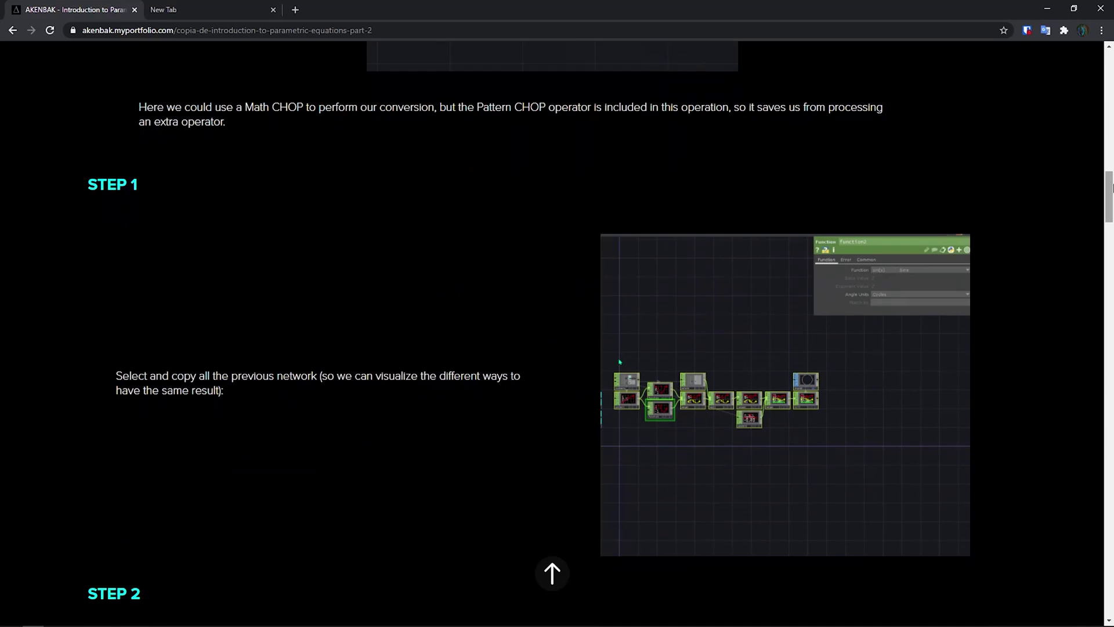
click(1048, 9)
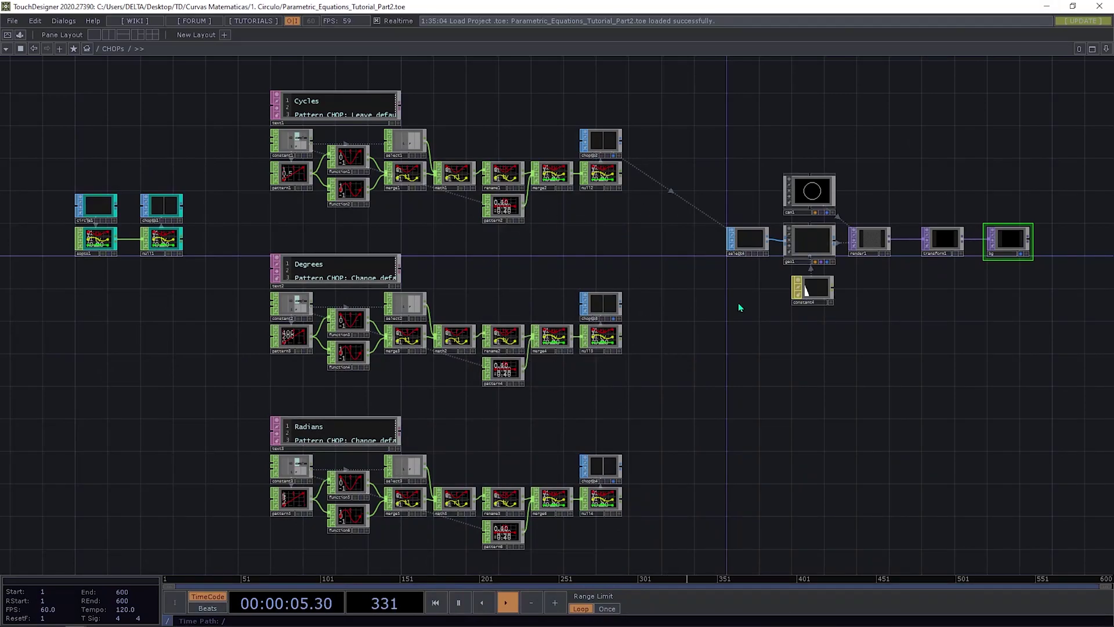
mouse_move(801, 450)
mouse_down()
mouse_move(825, 410)
mouse_move(804, 440)
mouse_up()
drag(875, 428, 866, 433)
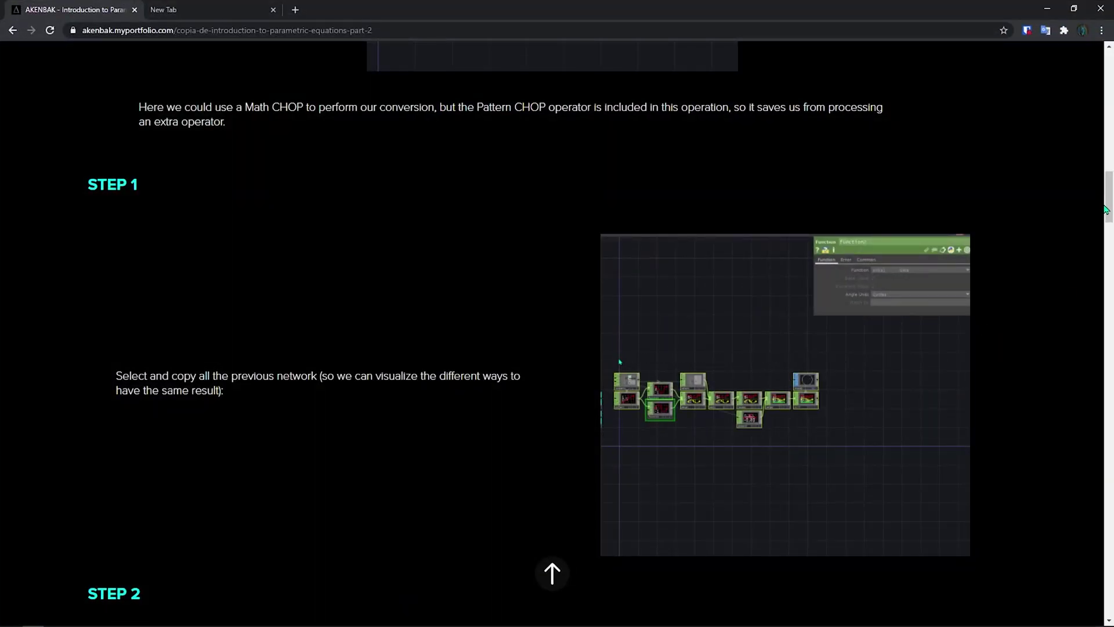
- Reopen the article in the browser, highlight the circle definition's sentence about the full angle, and return to TouchDesigner
scroll(1111, 149, up, 10)
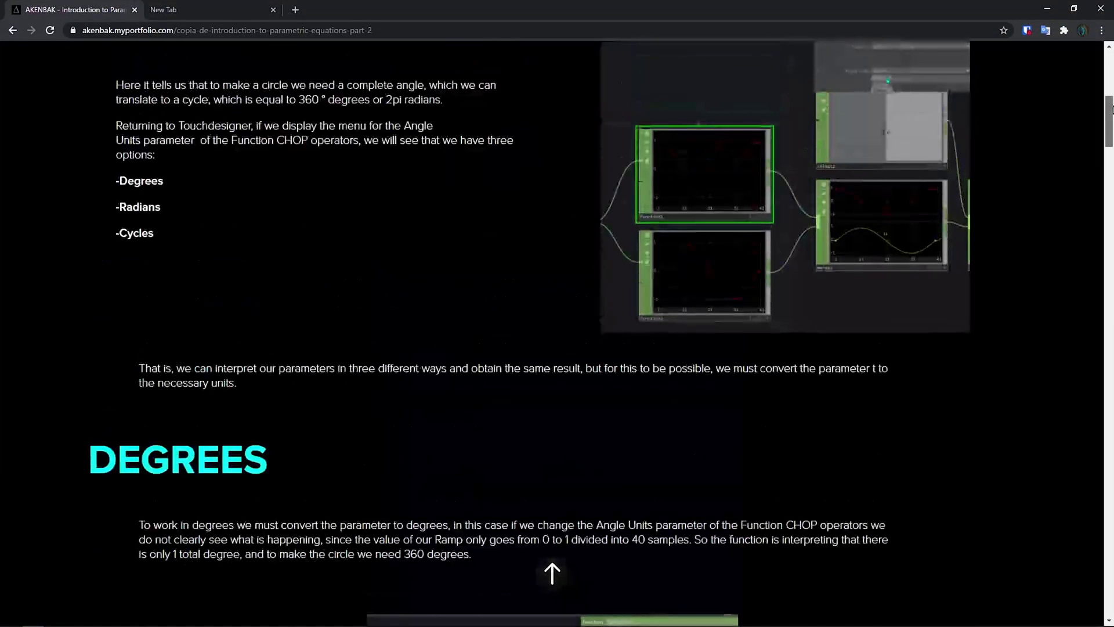
scroll(1111, 123, up, 12)
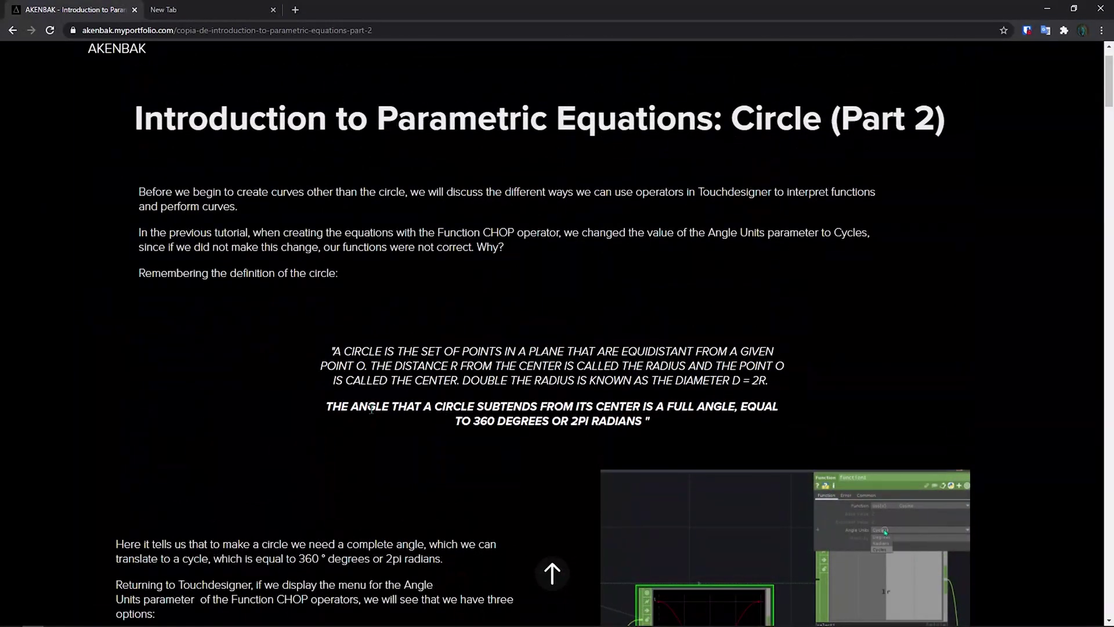
drag(329, 400, 641, 419)
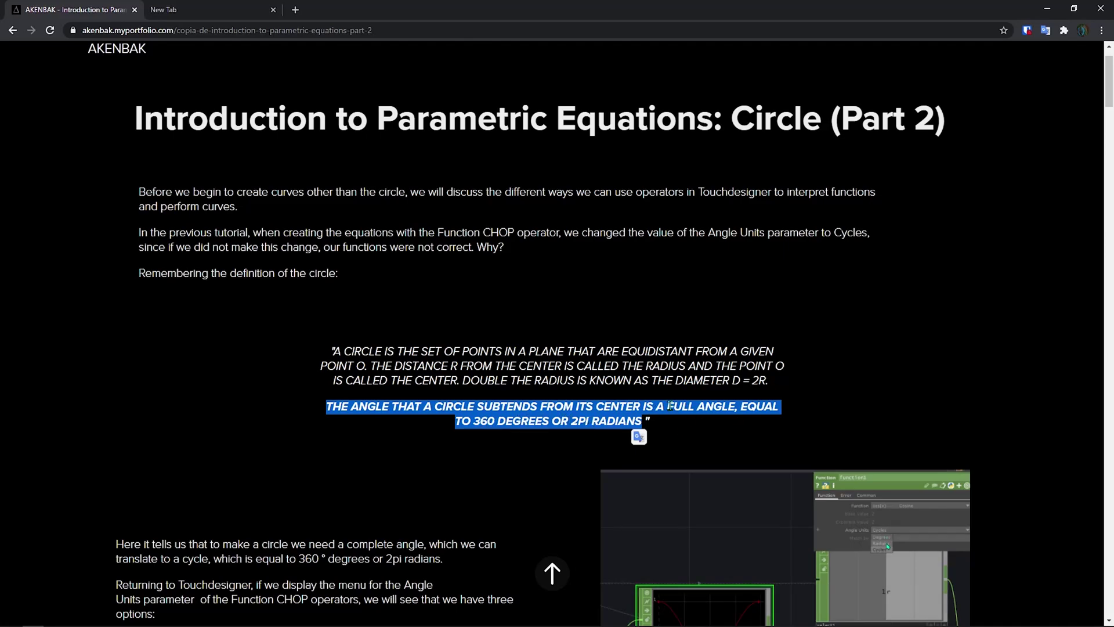
click(1048, 10)
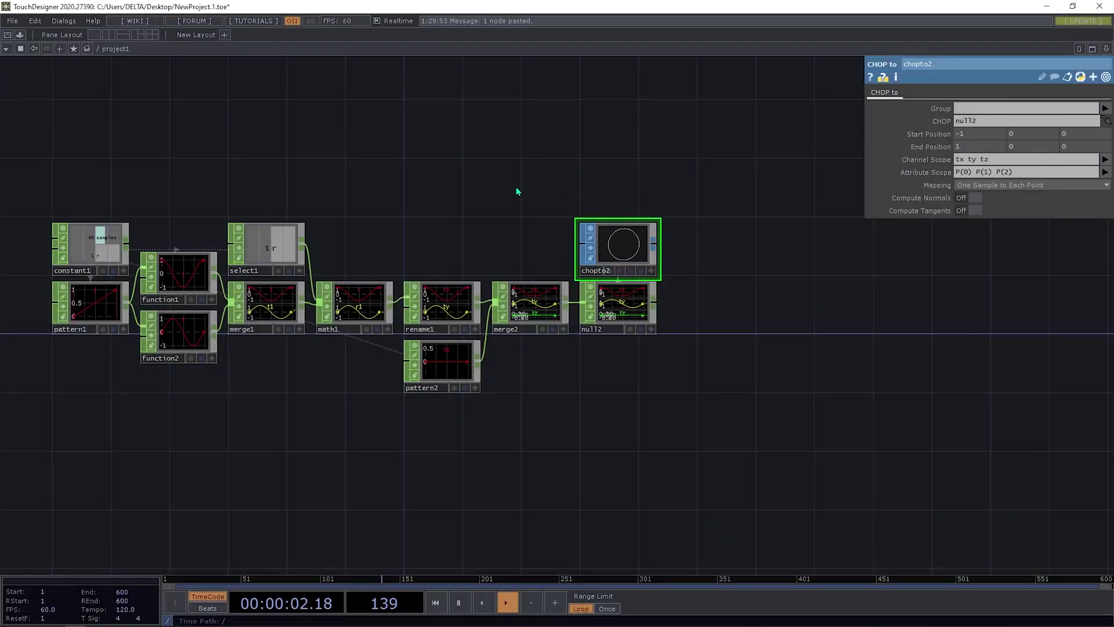
- Inspect the Angle Units options of the function1 node without changing the selected unit
drag(509, 191, 657, 178)
scroll(511, 221, up, 3)
drag(634, 199, 545, 221)
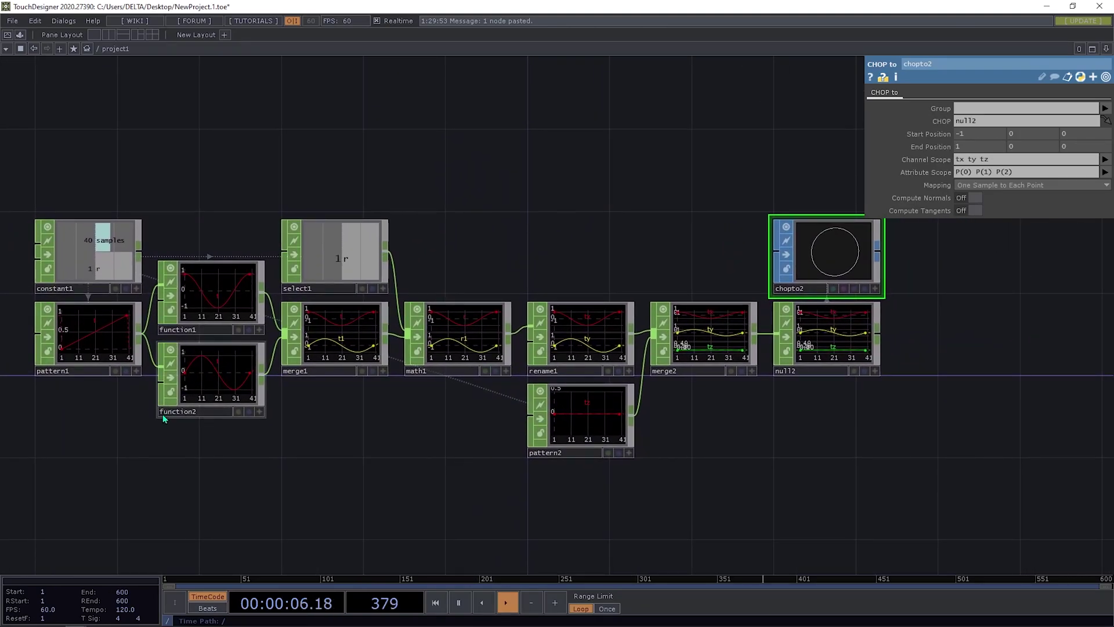
click(207, 319)
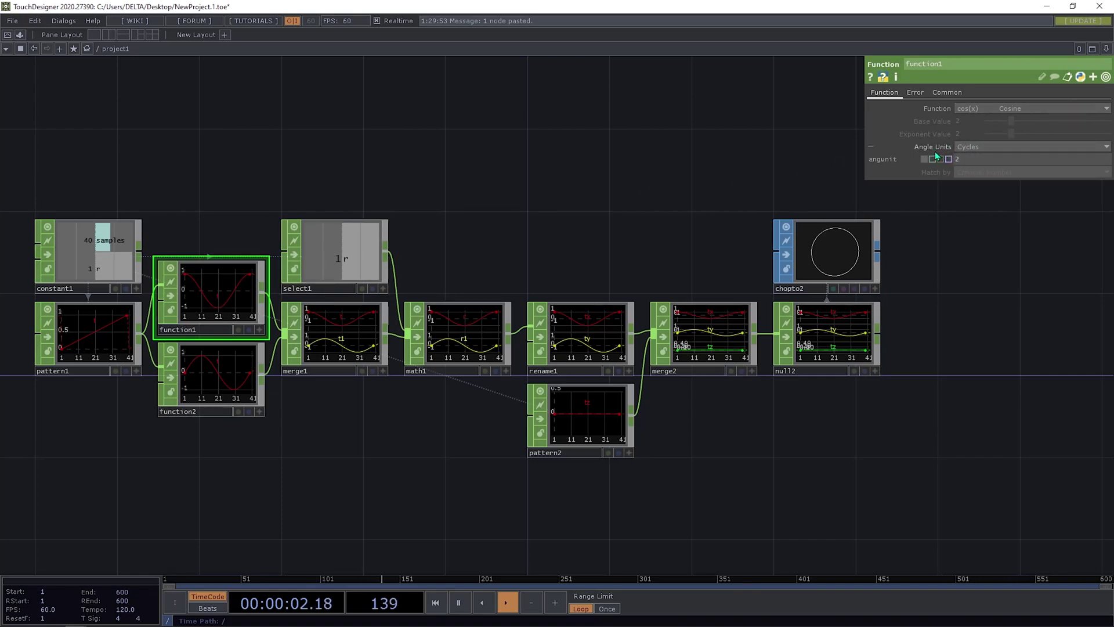
click(979, 148)
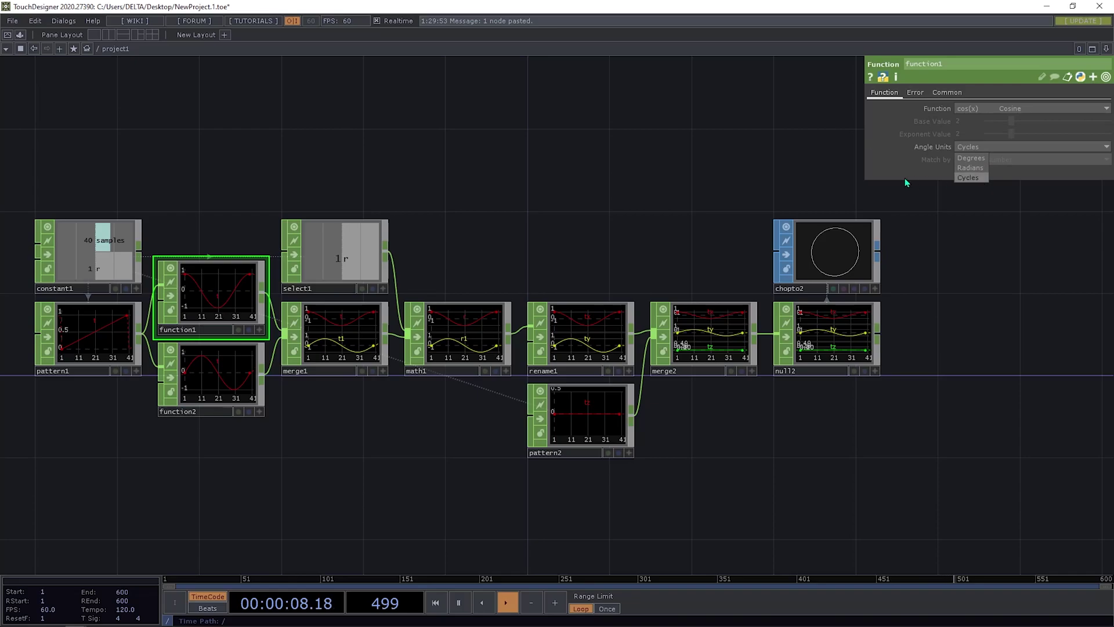
click(739, 198)
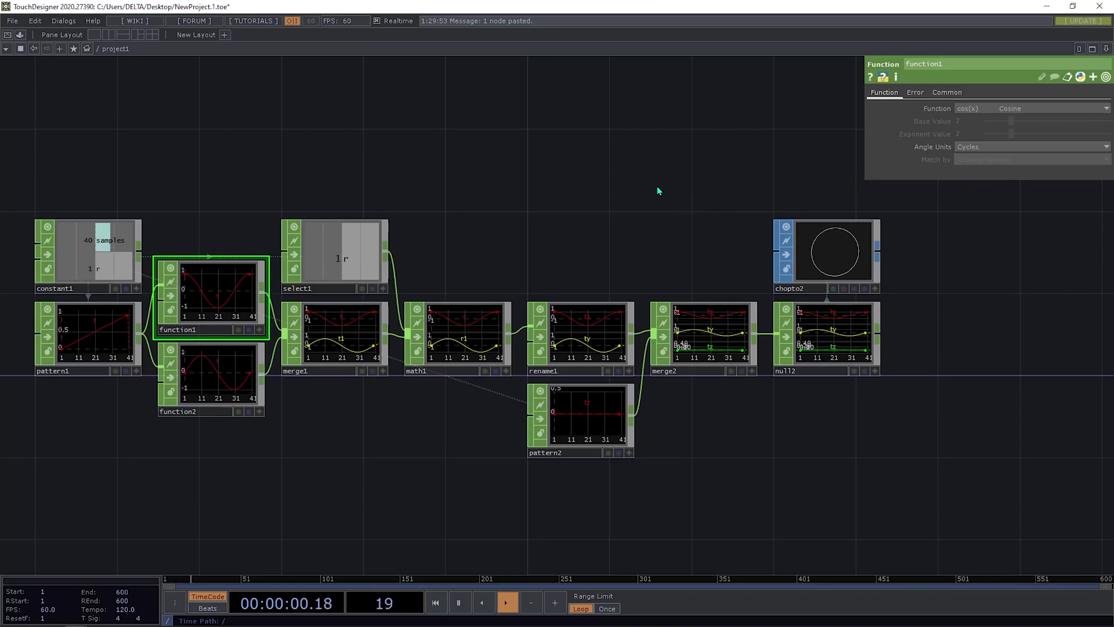
- Examine the Pattern parameters of the pattern1 node, including its ranges, and the function nodes it feeds
drag(578, 198, 968, 185)
scroll(189, 339, up, 4)
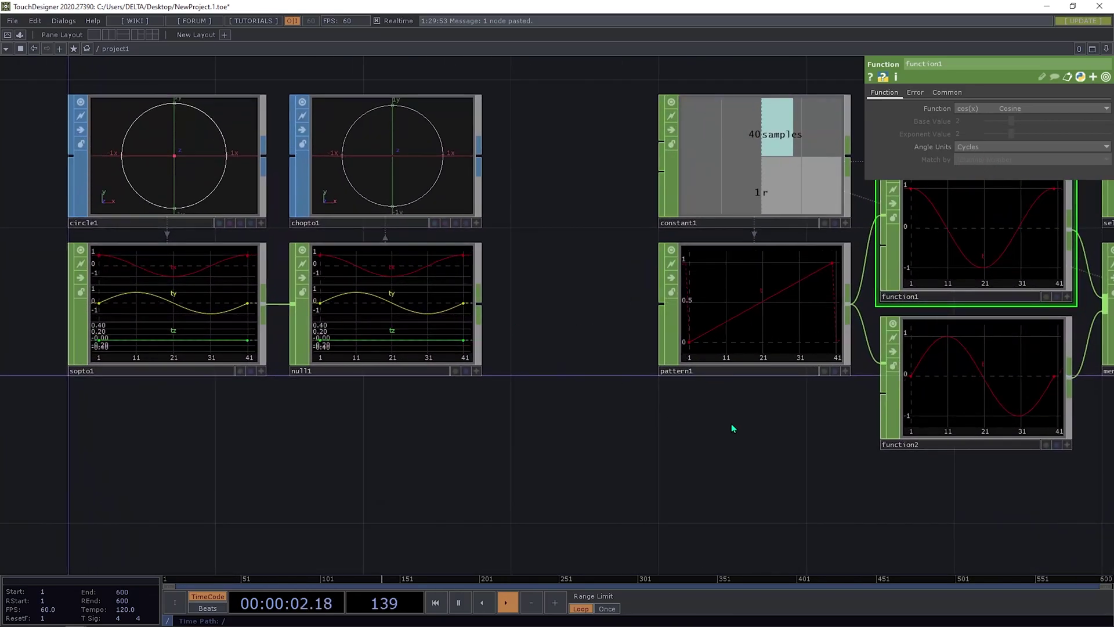
drag(741, 428, 356, 418)
click(372, 316)
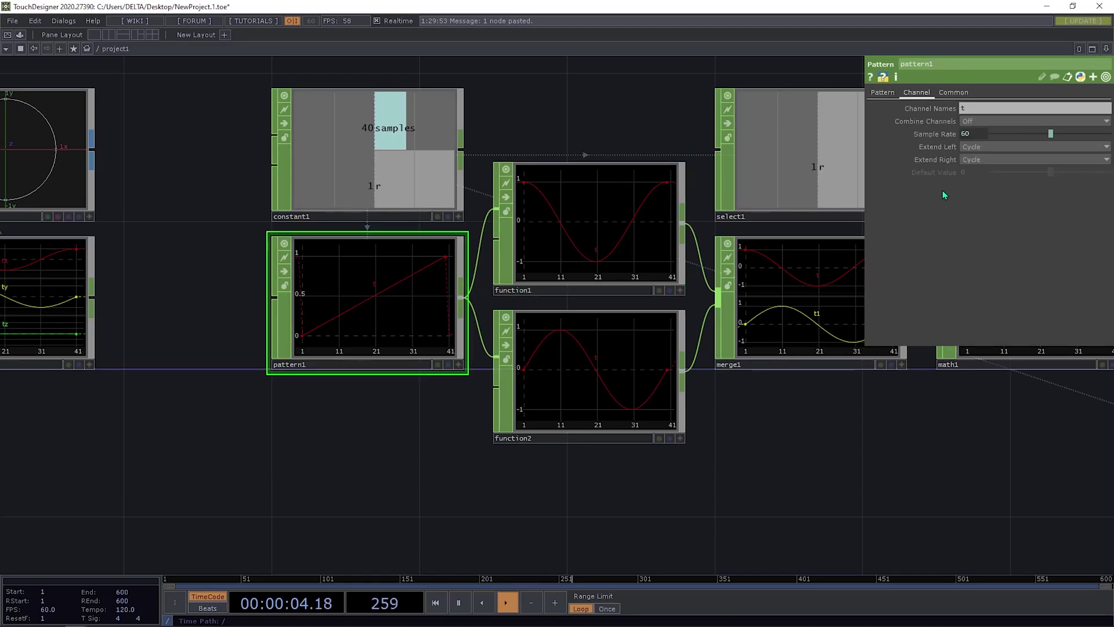
click(883, 92)
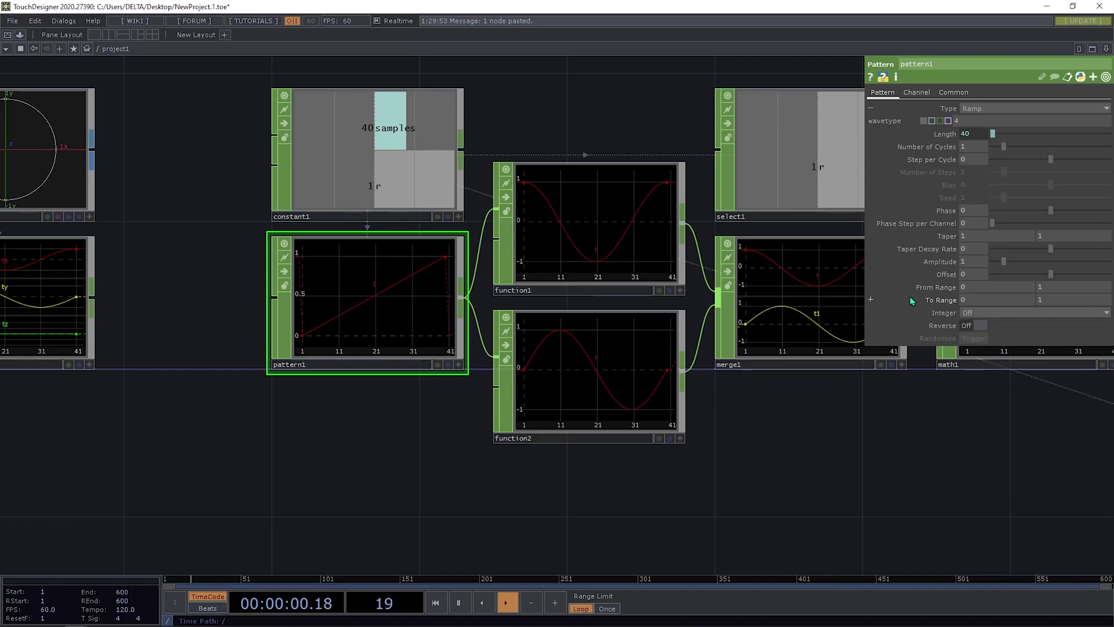
drag(697, 462, 461, 414)
scroll(462, 415, down, 5)
scroll(642, 380, up, 4)
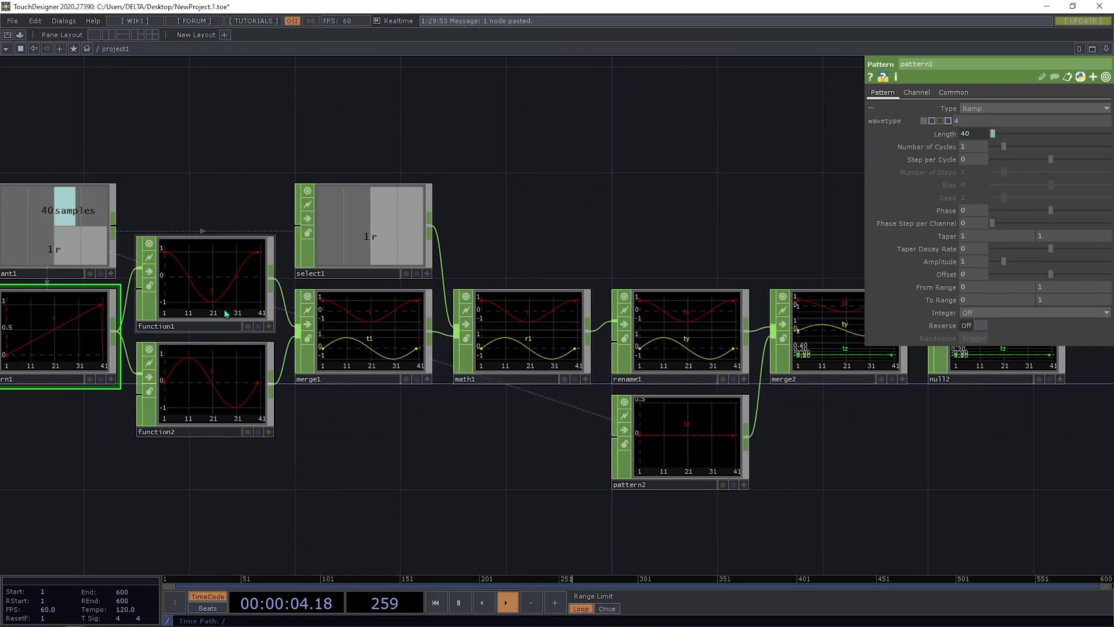
drag(392, 481, 488, 458)
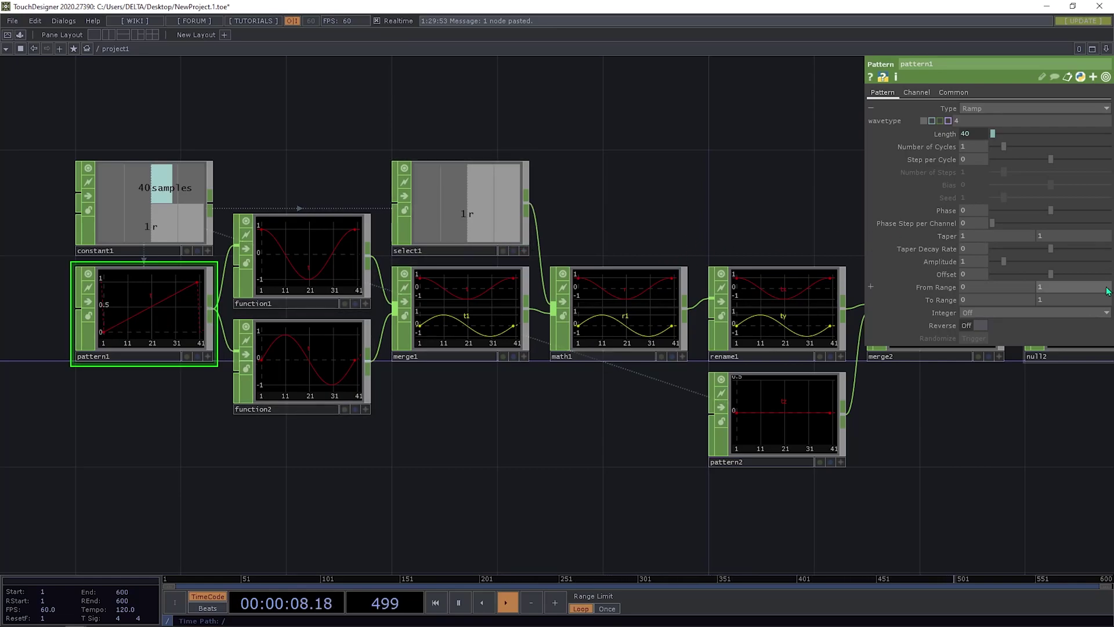
drag(652, 236, 627, 244)
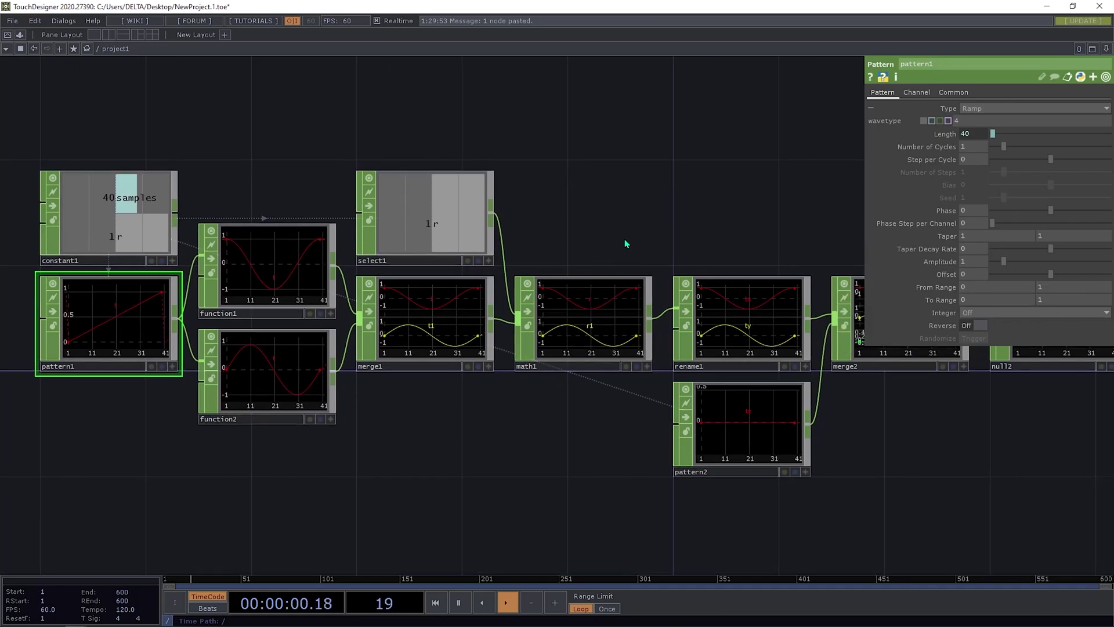
- Move the constant1 node upward, clear of the pattern1 and function nodes
scroll(589, 241, down, 5)
scroll(604, 241, up, 5)
scroll(635, 214, down, 5)
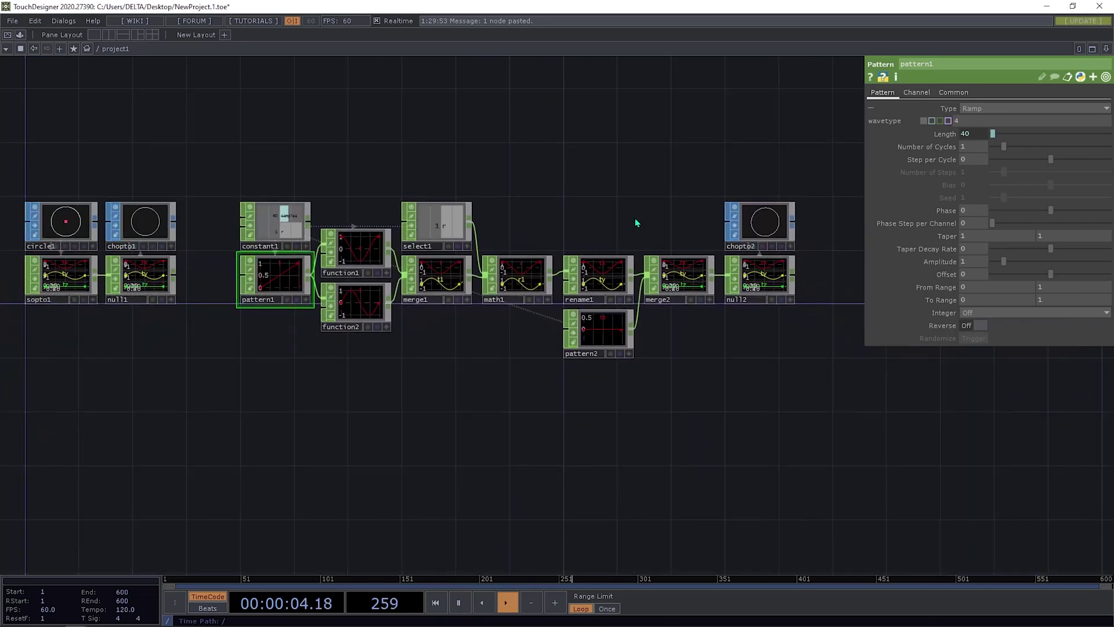
scroll(635, 218, up, 3)
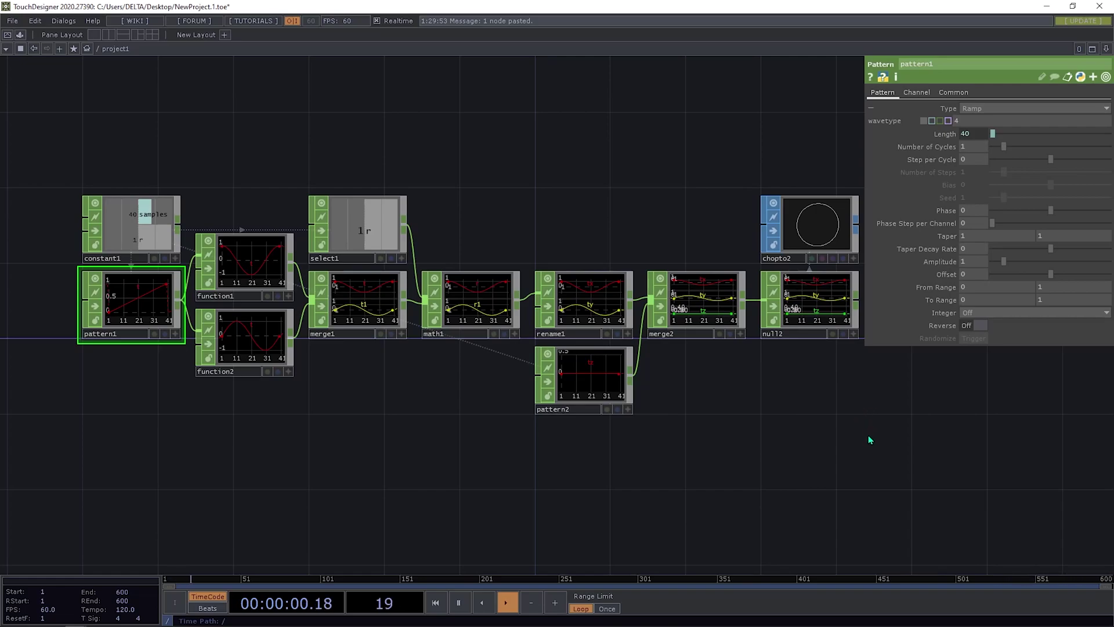
drag(154, 243, 153, 168)
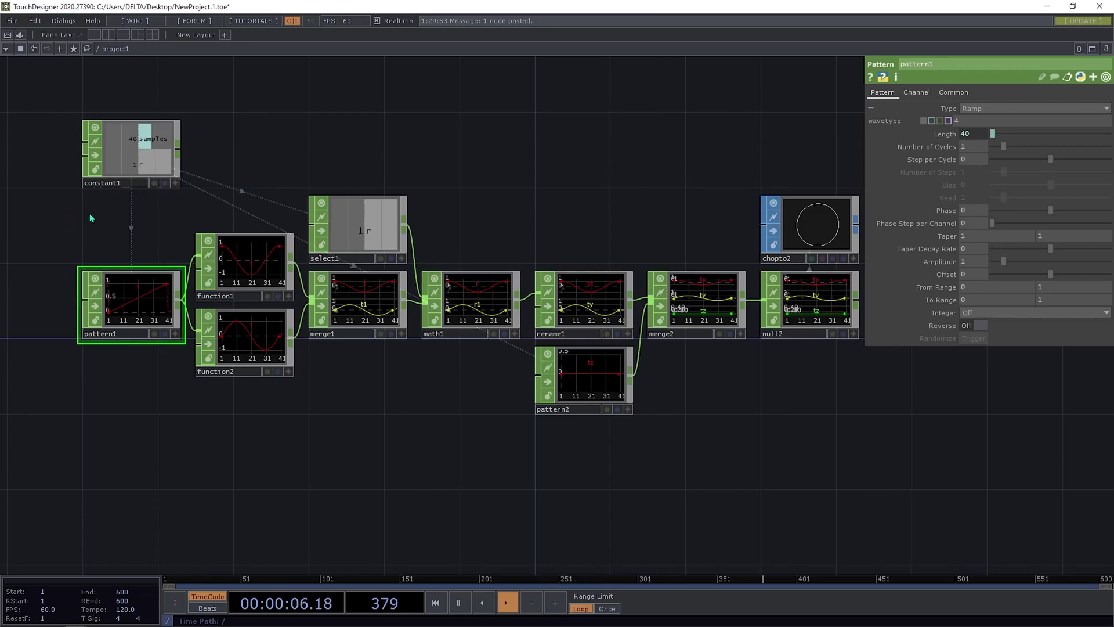
- Duplicate the circle network from pattern1 through null2 and chopto2, excluding constant1, and place the copy below the original
drag(78, 214, 872, 402)
drag(873, 402, 872, 402)
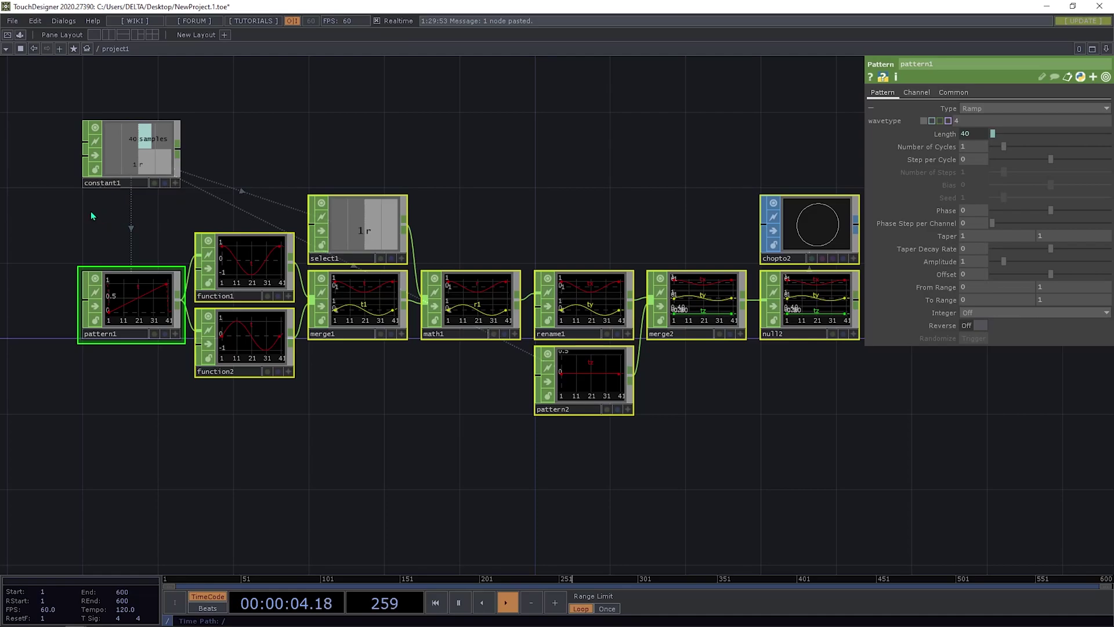
drag(56, 217, 836, 370)
key(ctrl+c)
key(ctrl+v)
drag(960, 430, 972, 280)
drag(351, 404, 346, 450)
scroll(278, 323, down, 3)
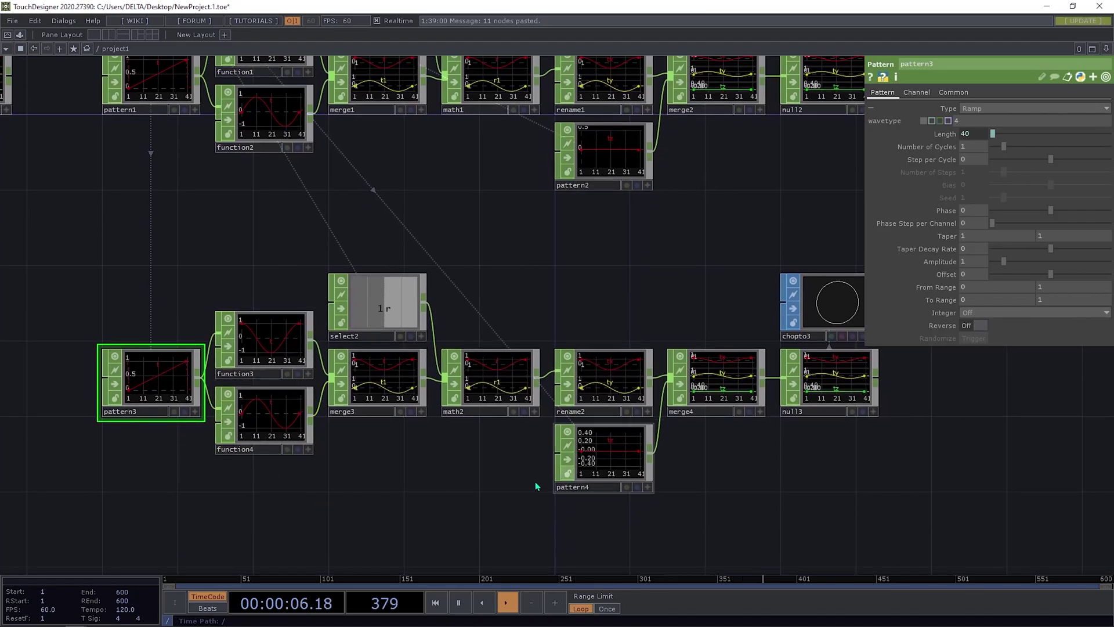
drag(286, 503, 231, 274)
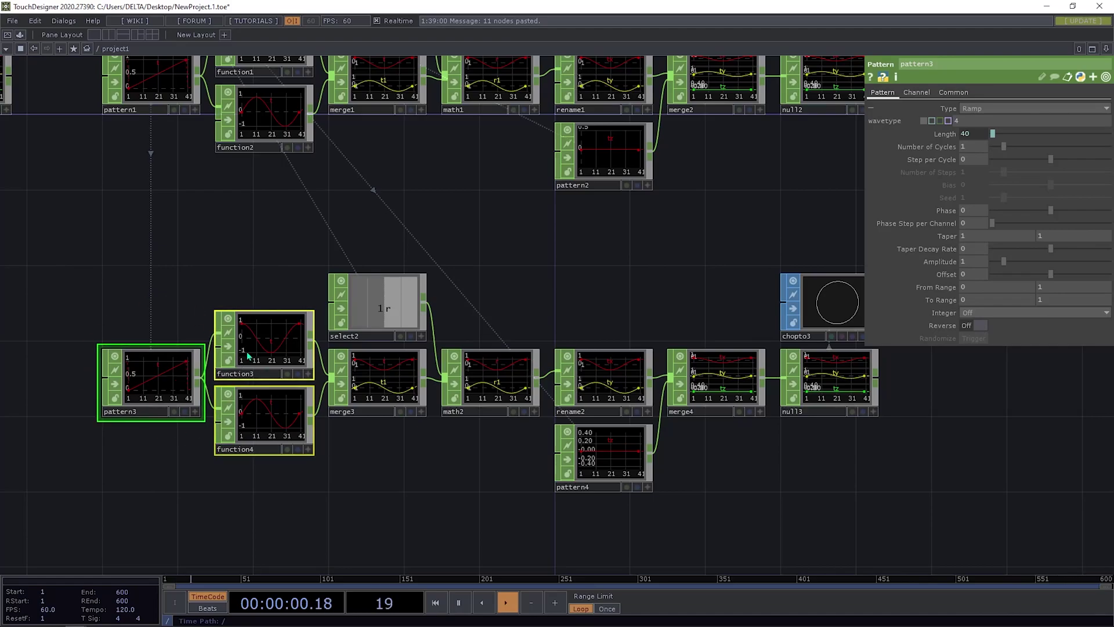
middle_drag(440, 488, 398, 440)
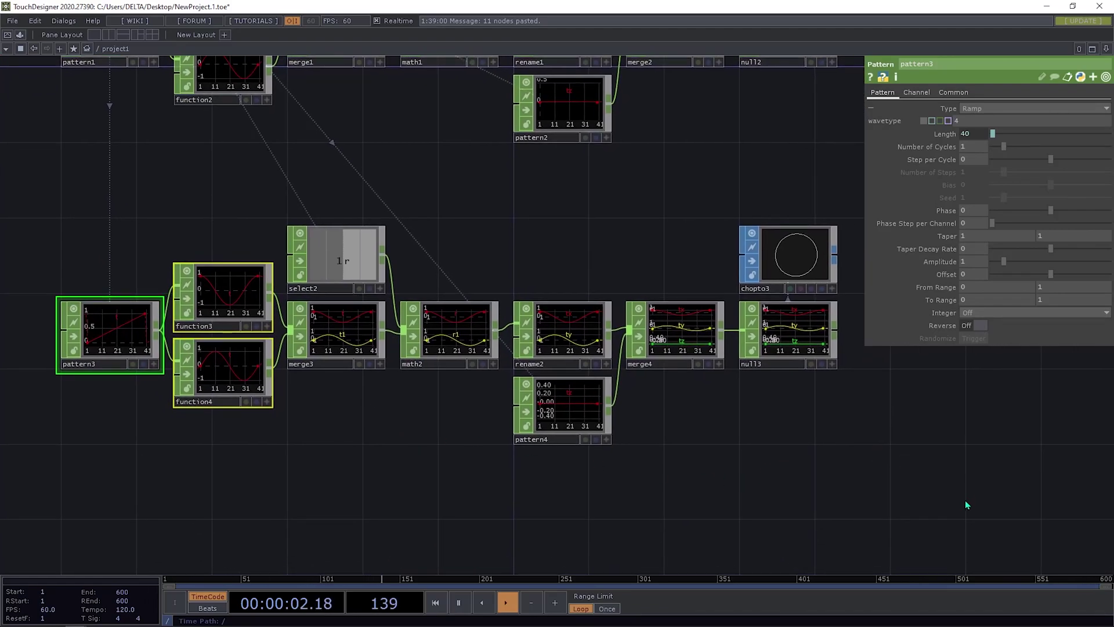
drag(966, 505, 467, 450)
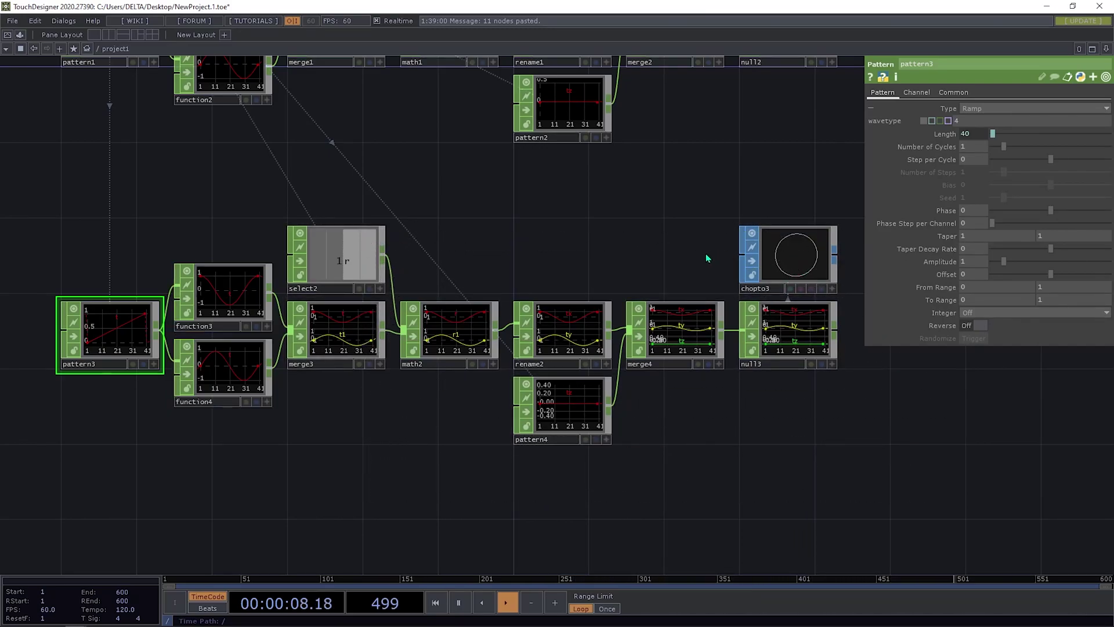
drag(634, 270, 637, 233)
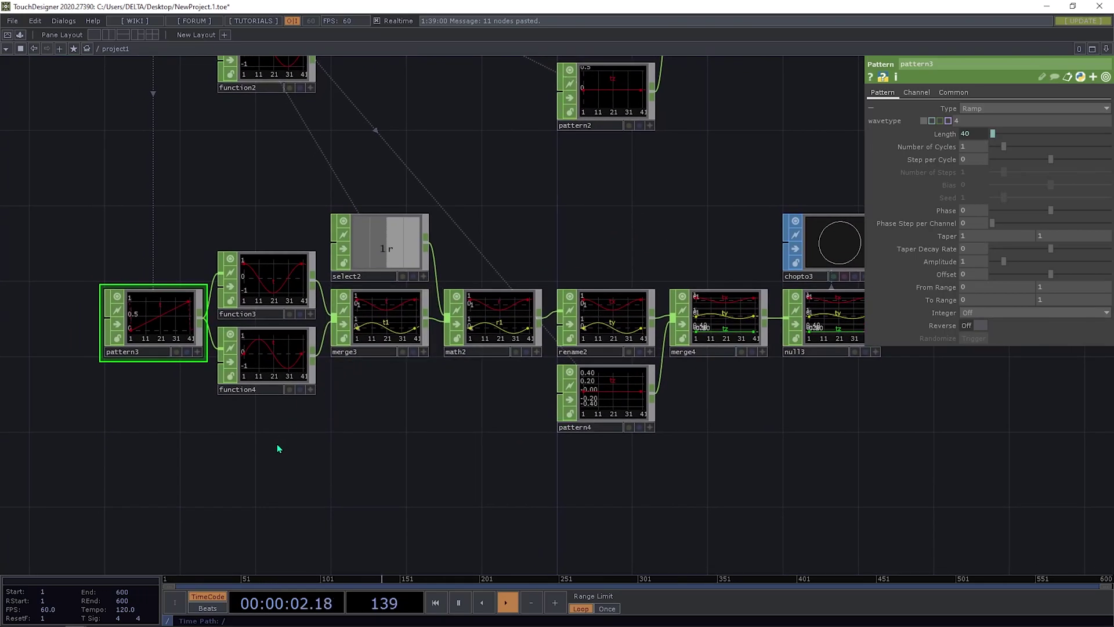
drag(278, 448, 249, 276)
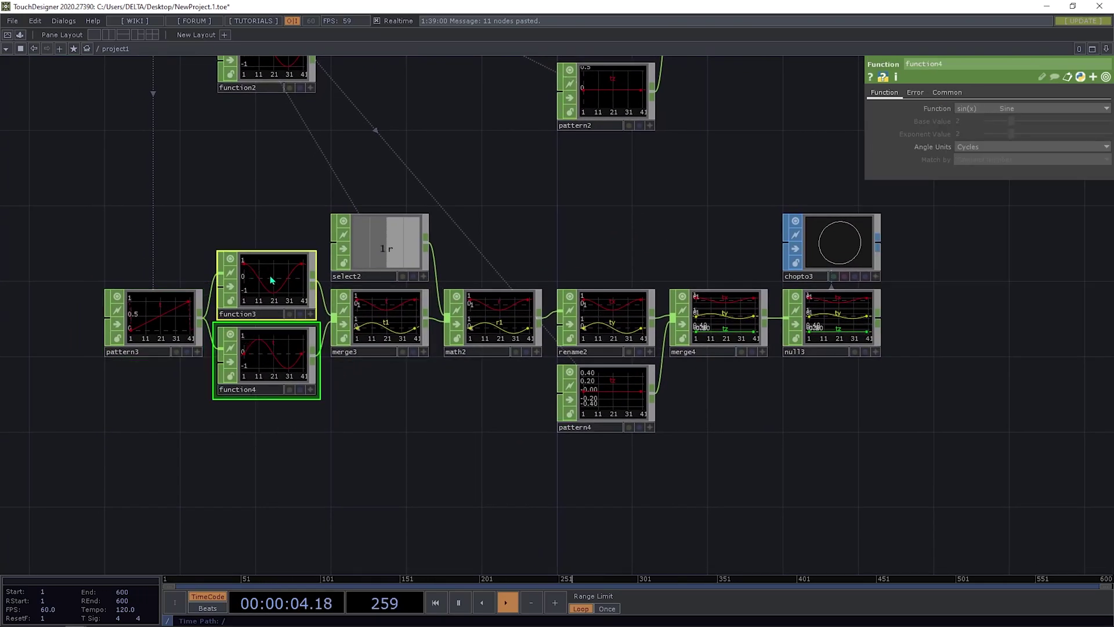
click(684, 191)
- Set the Angle Units of both function3 and function4 in the copied network to Degrees and inspect their curves
drag(301, 424, 225, 233)
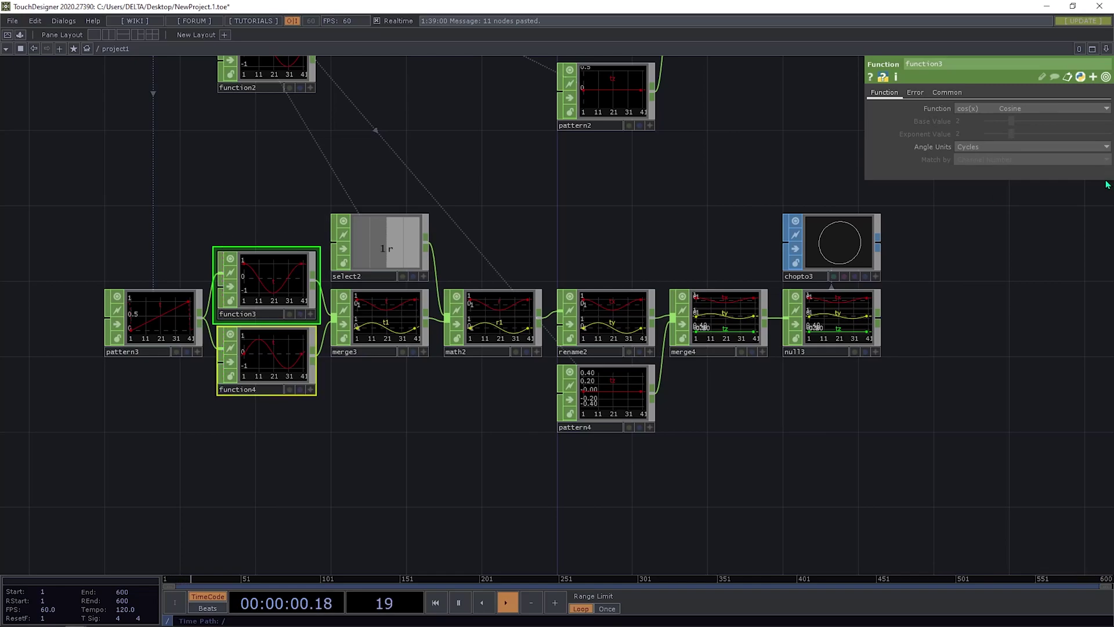
click(984, 148)
click(977, 158)
drag(479, 252, 507, 235)
scroll(214, 298, up, 5)
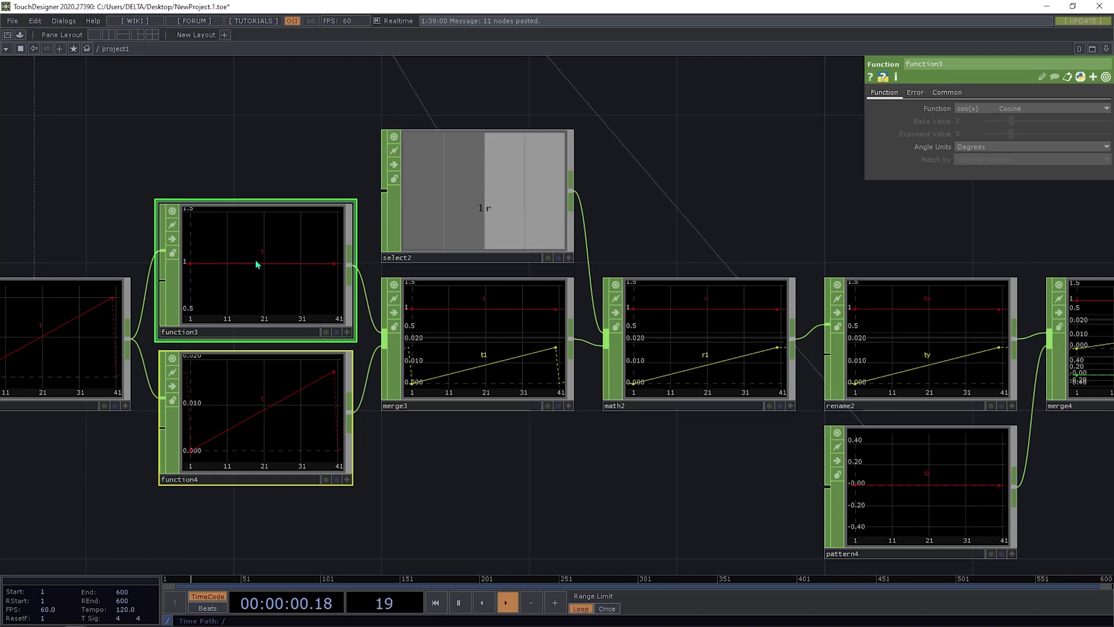
mouse_move(679, 209)
mouse_down()
mouse_move(753, 202)
mouse_move(685, 226)
mouse_up()
scroll(801, 226, down, 3)
drag(784, 234, 730, 236)
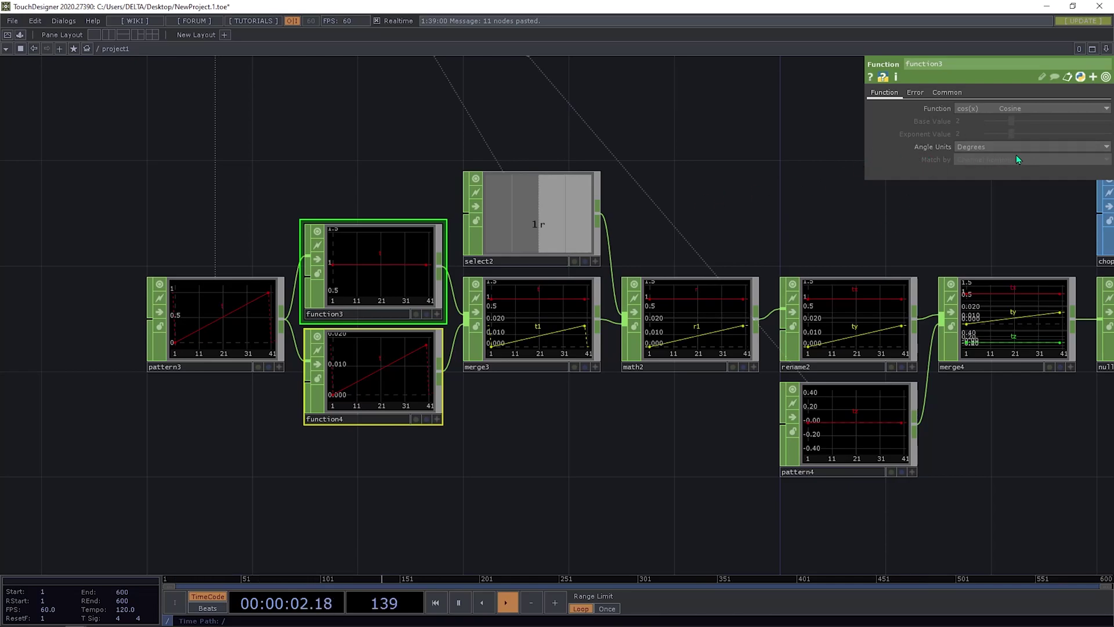
- Examine the parameters and curves of pattern3 alongside function3 and function4 in the degrees network
drag(636, 245, 673, 211)
click(294, 281)
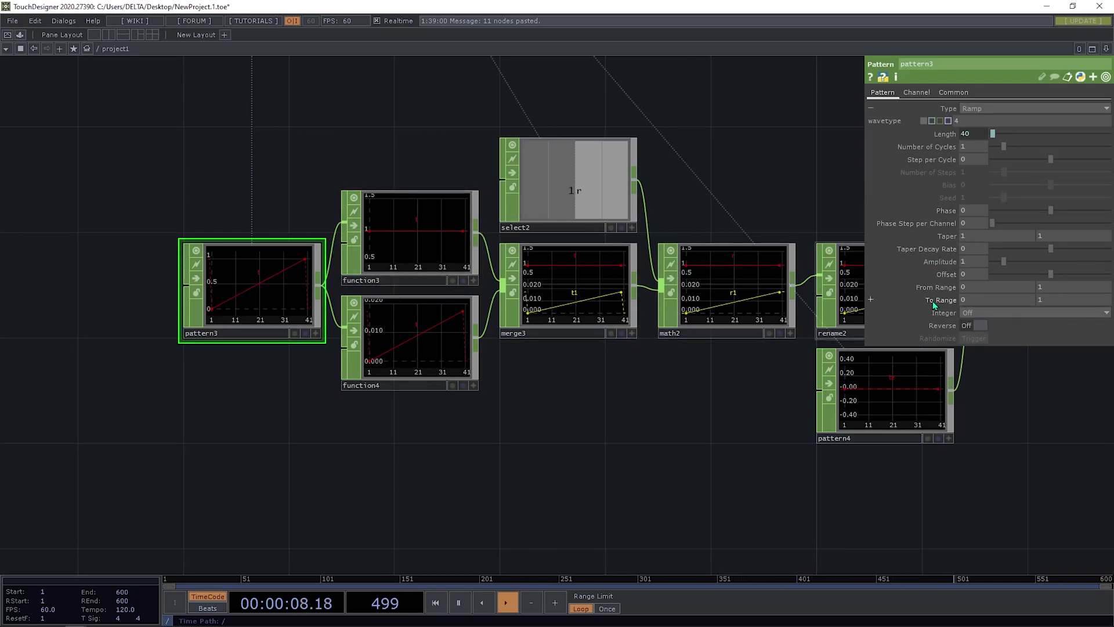
click(389, 240)
click(294, 277)
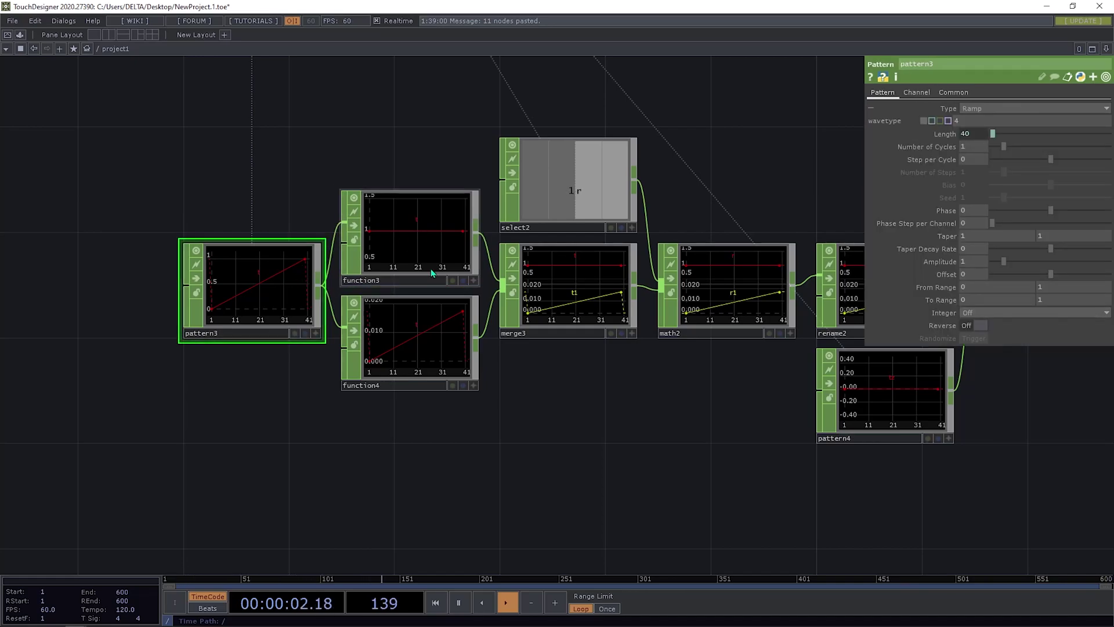
scroll(261, 301, up, 3)
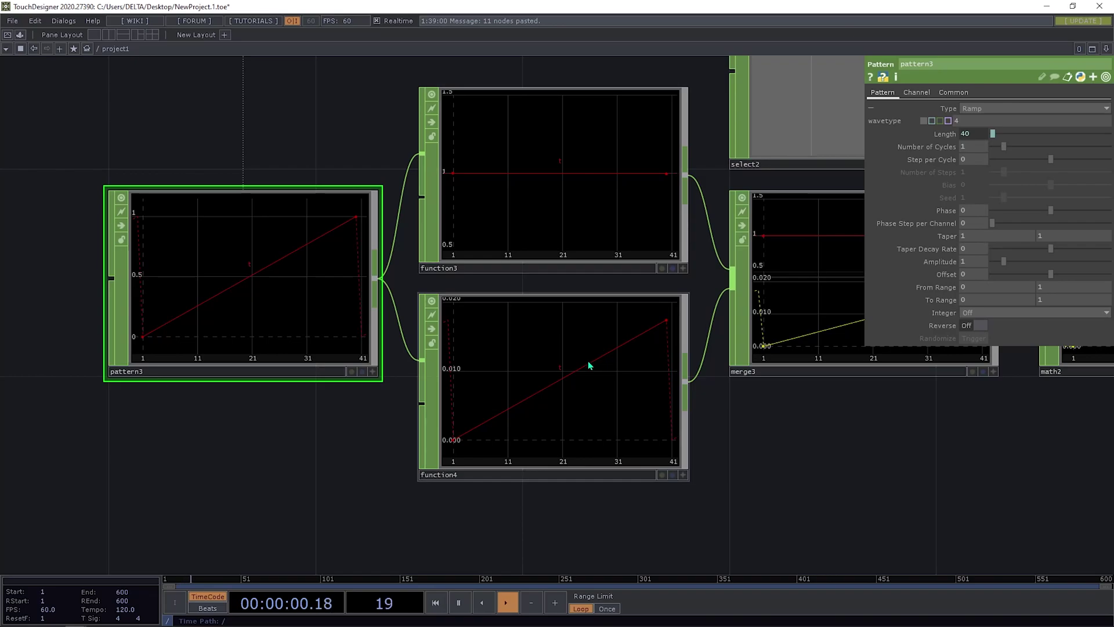
click(566, 383)
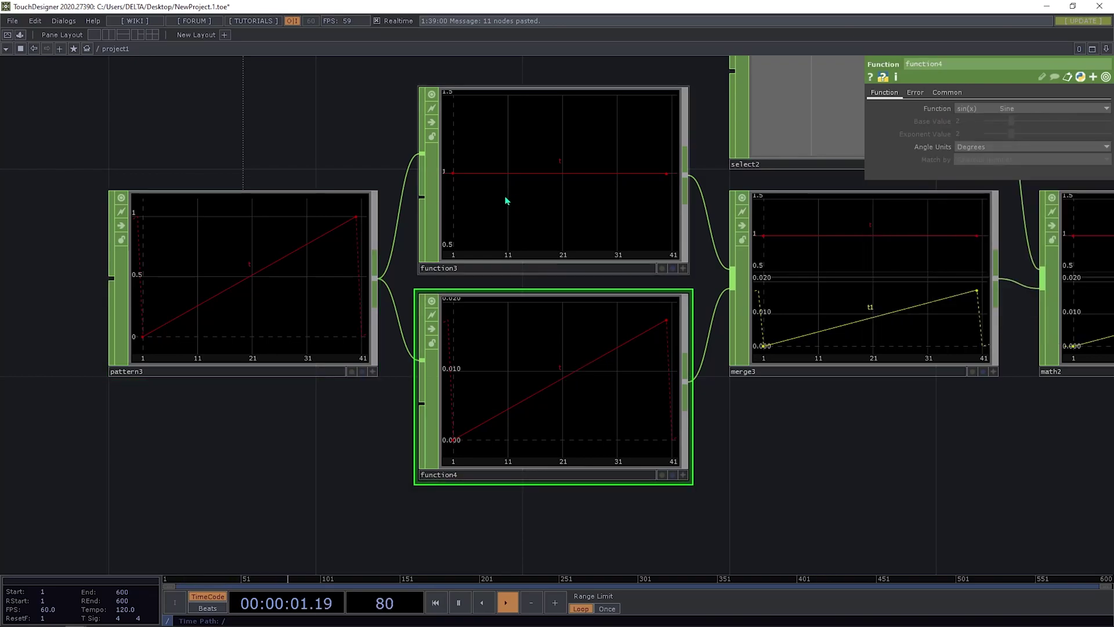
click(564, 183)
click(592, 378)
click(240, 336)
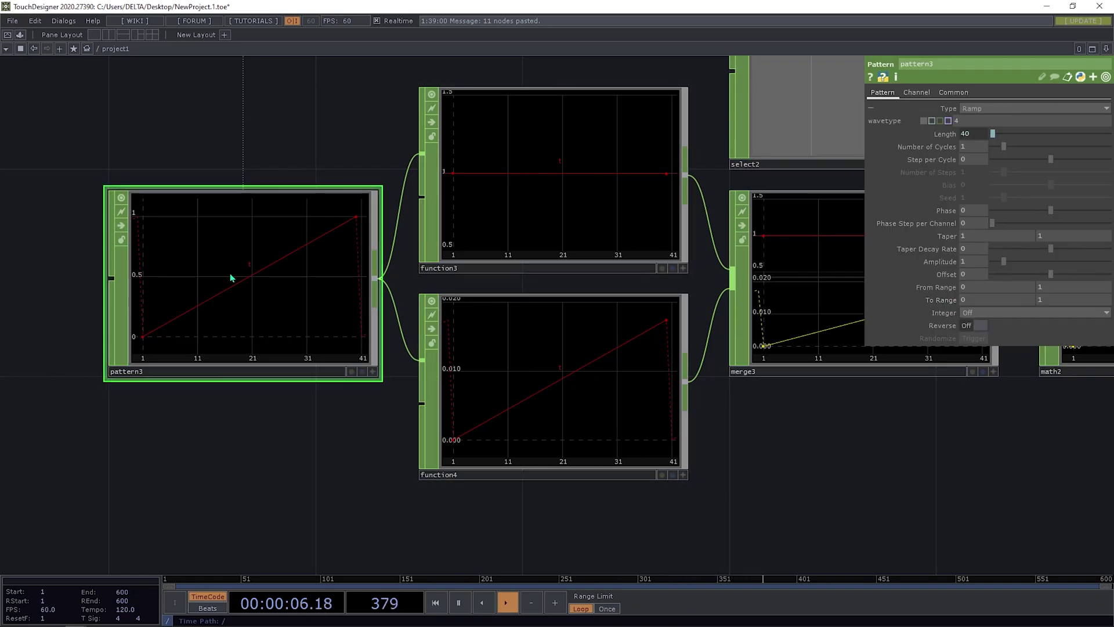
- Move pattern3 away from function3 and function4, and place a new Math CHOP in the gap below the wires
middle_drag(375, 436, 713, 418)
drag(642, 303, 228, 293)
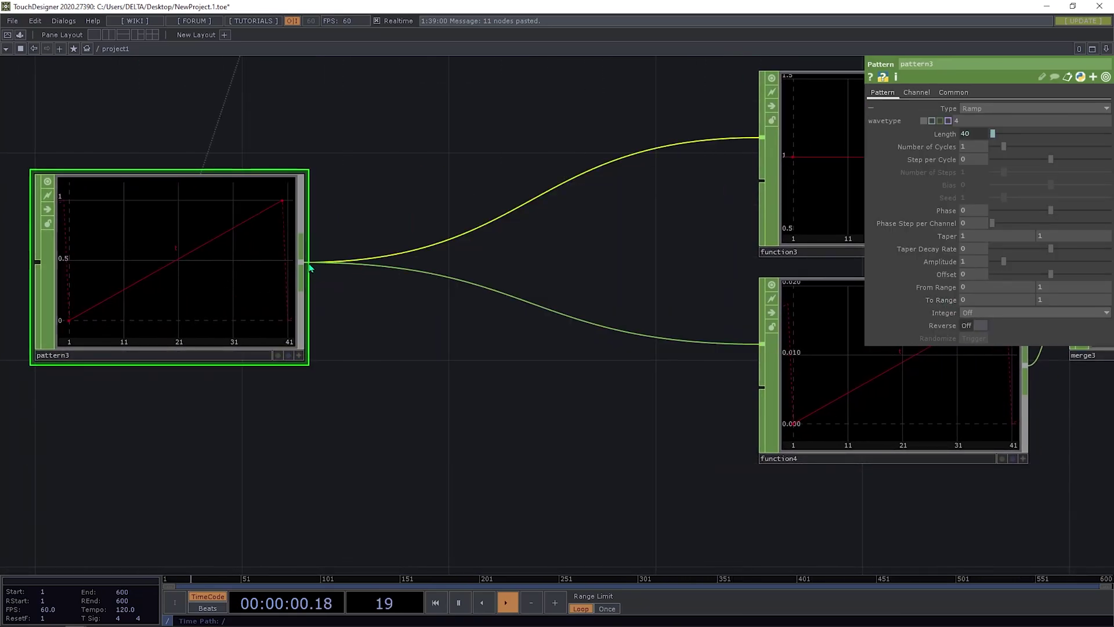
middle_drag(392, 301, 461, 233)
key(Tab)
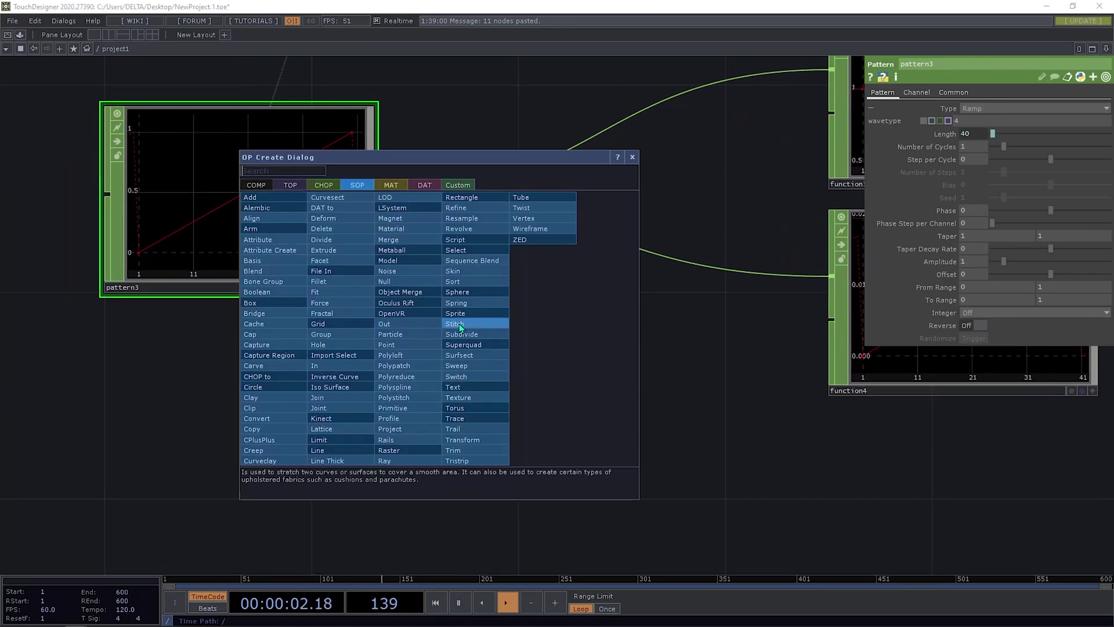
text(m)
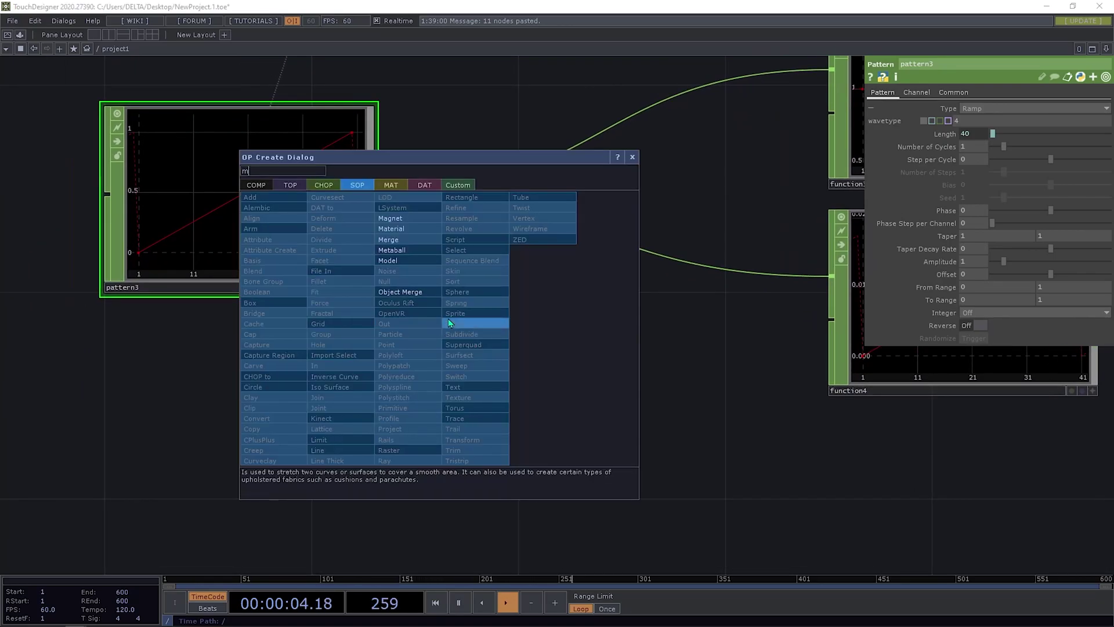
text(a)
click(324, 186)
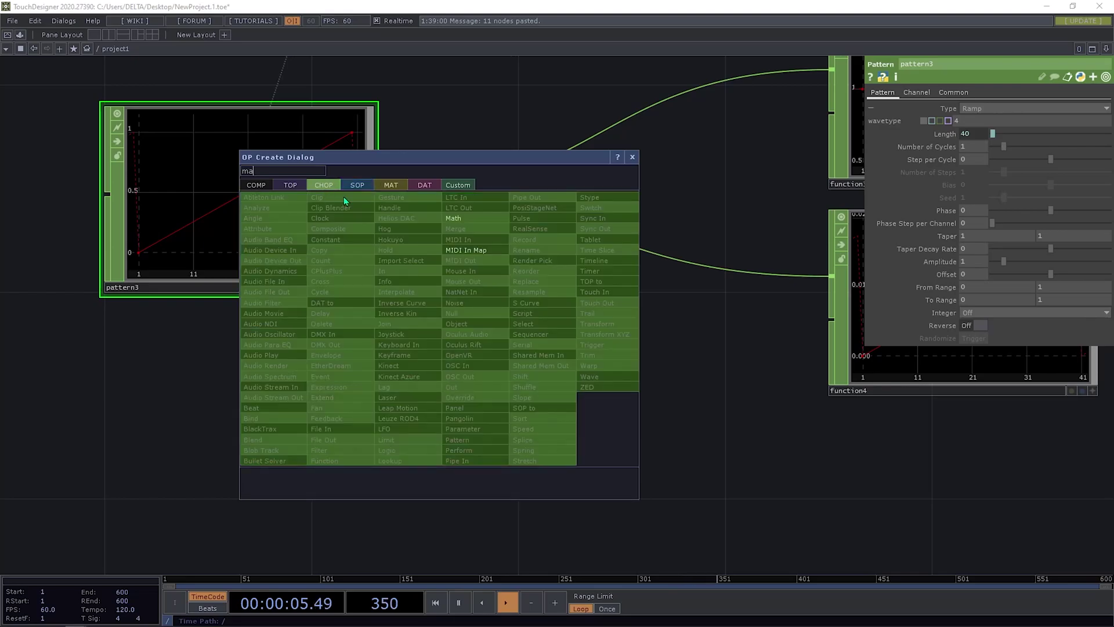
click(460, 219)
click(556, 336)
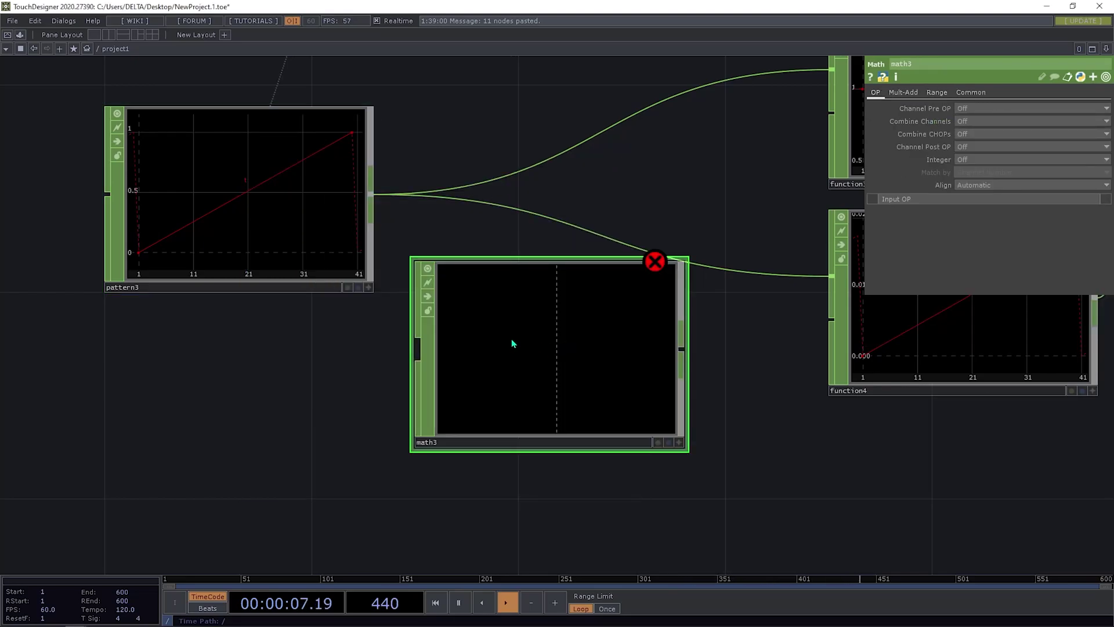
- Connect pattern3's output to math3 and set the upper To Range value of math3 to 360
click(936, 93)
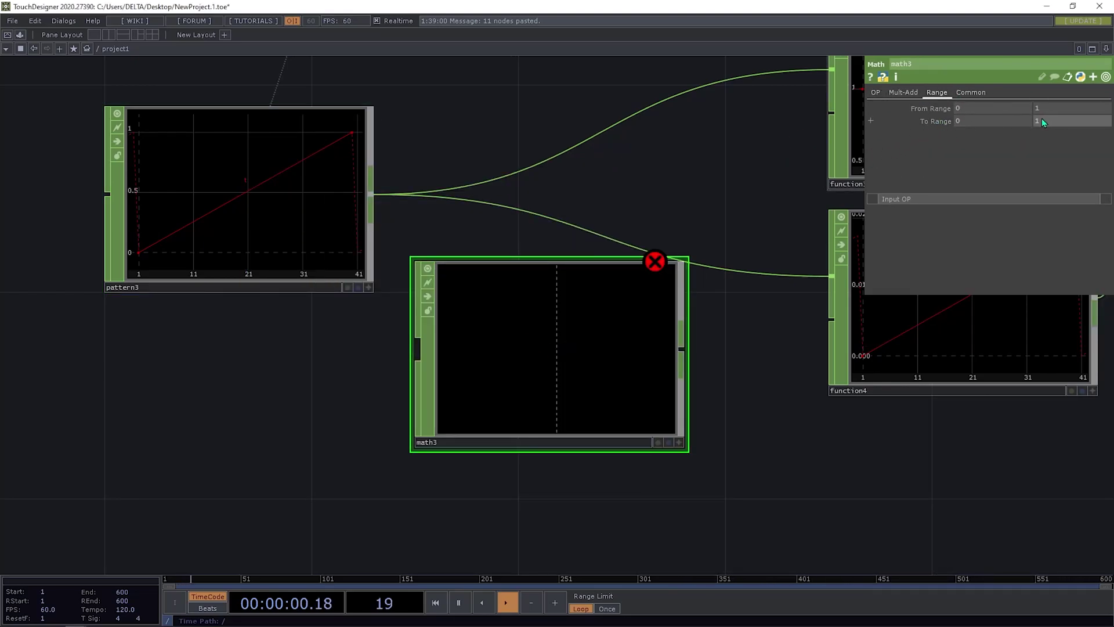
drag(372, 201, 418, 351)
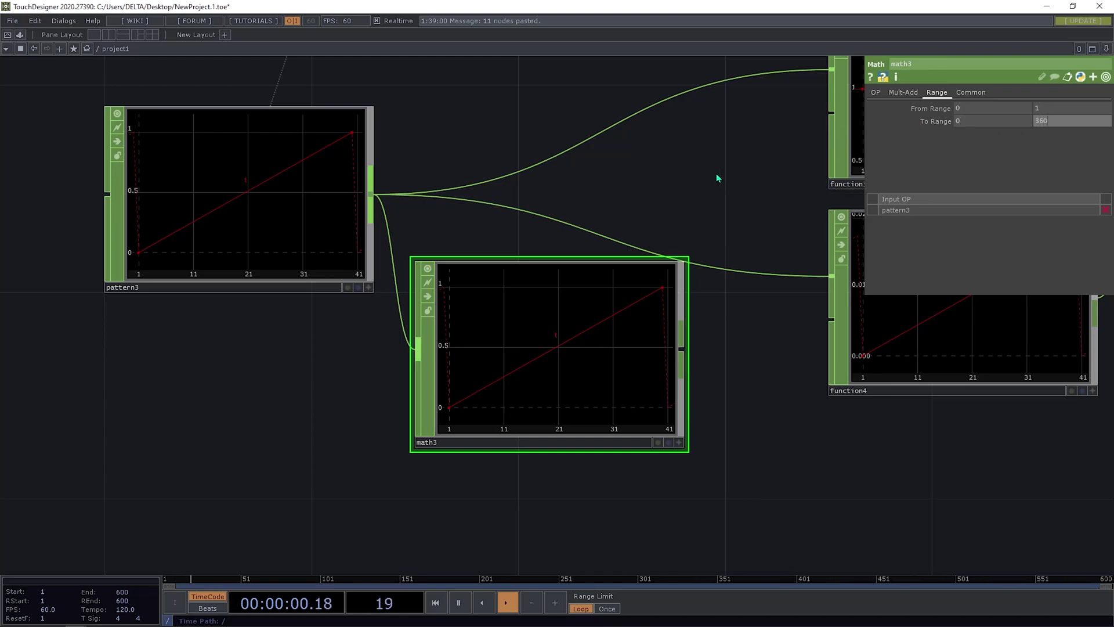
key(Return)
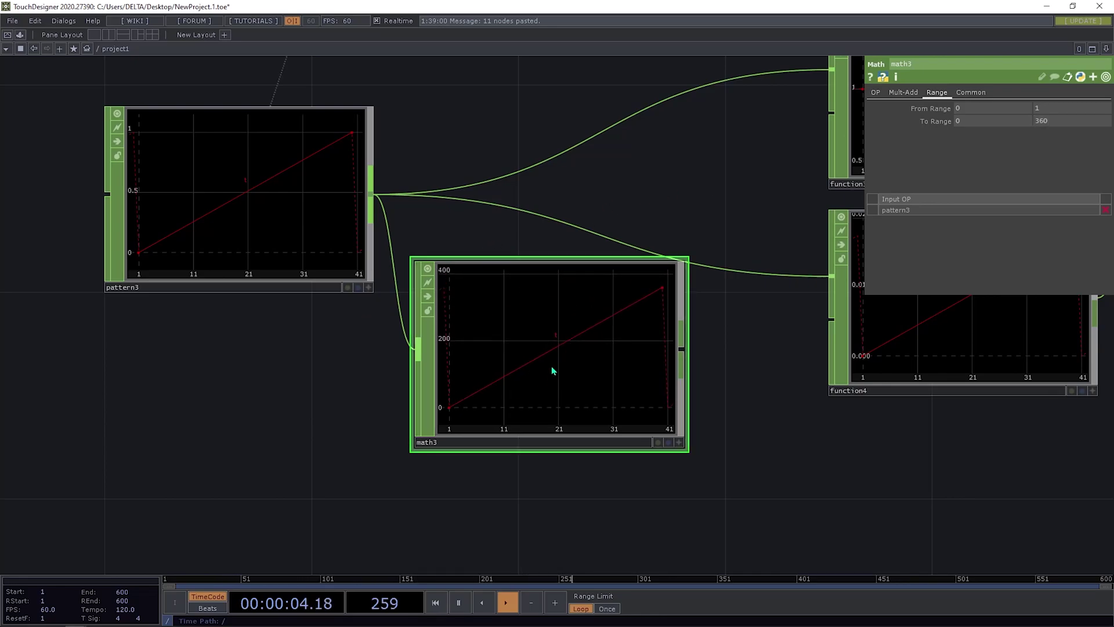
- Compare the ranges and curves of pattern3 and math3, and delete the math3 node
click(260, 222)
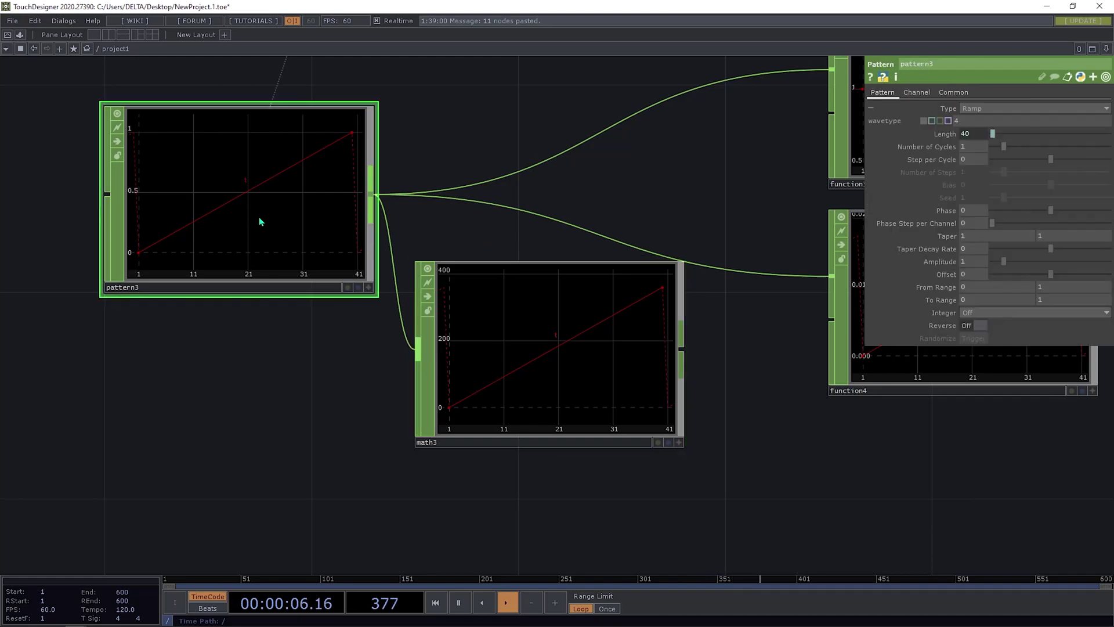
click(667, 301)
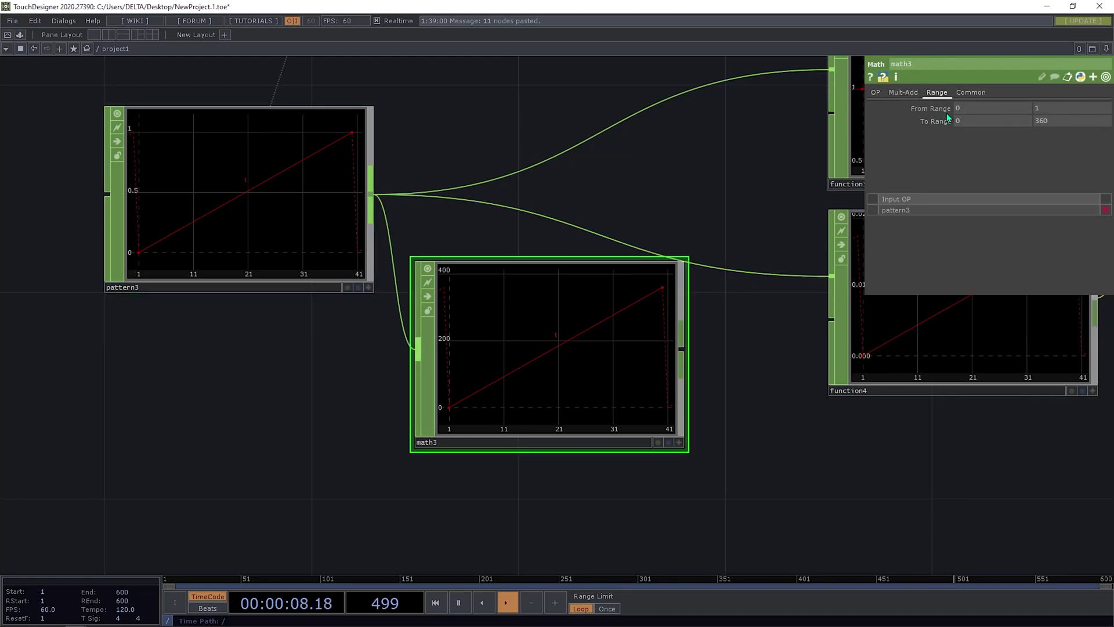
click(277, 246)
click(168, 299)
click(562, 352)
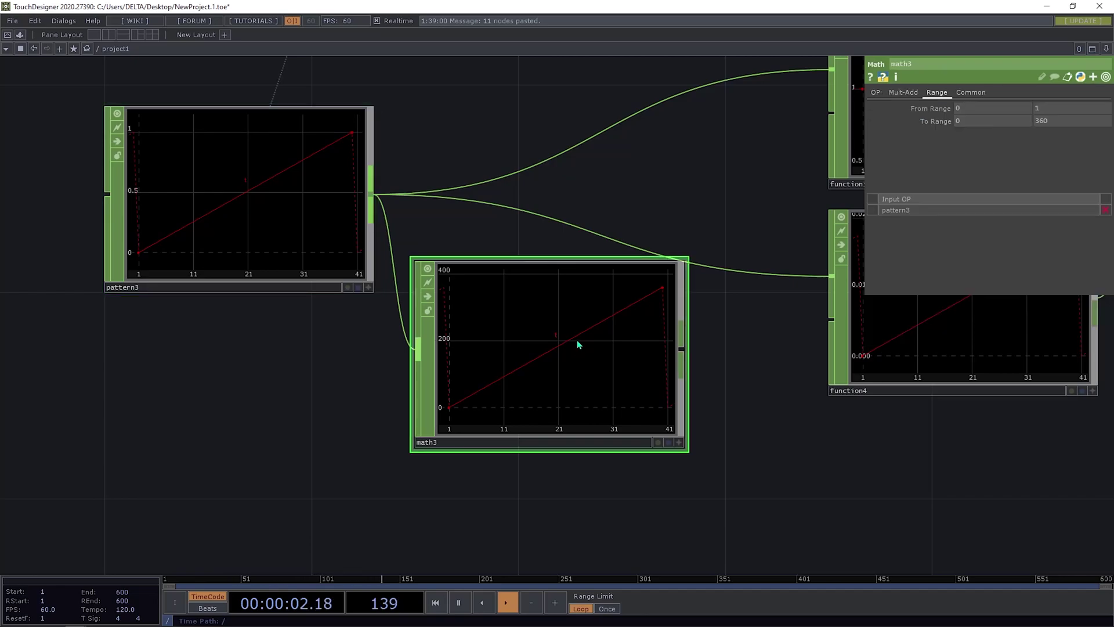
drag(577, 344, 573, 382)
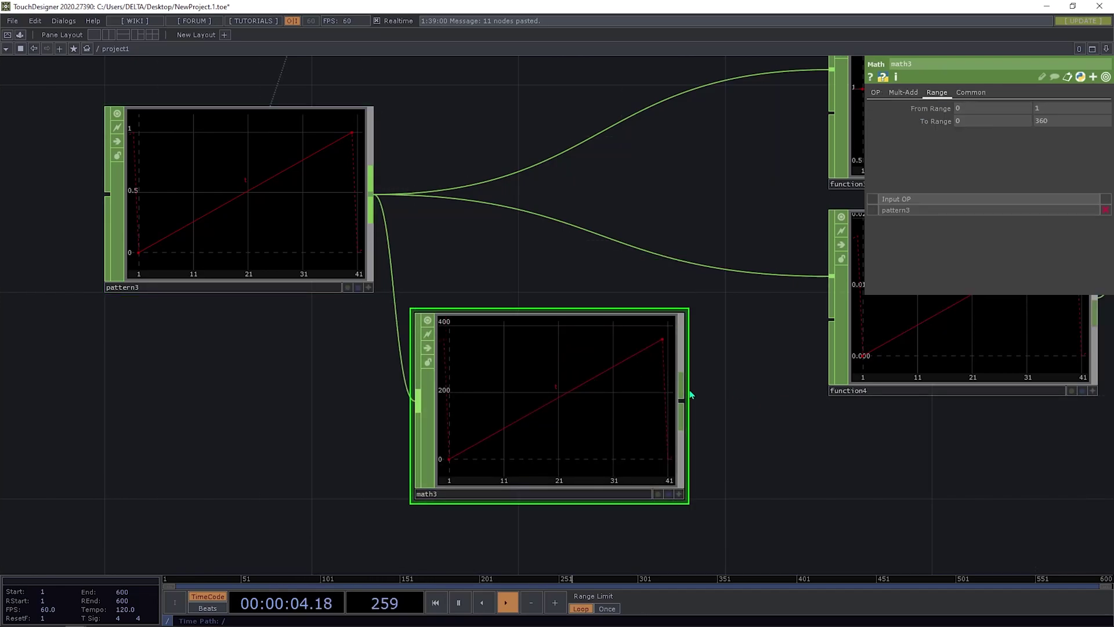
key(Delete)
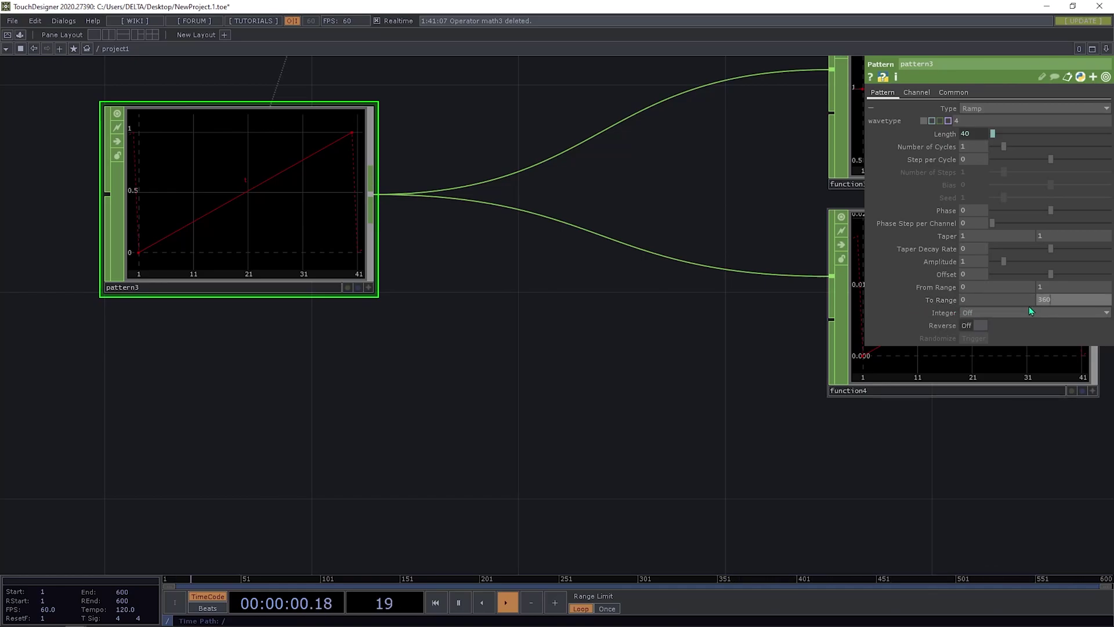
- Set the upper To Range value of pattern3 to 360 and move the node back near function3 and function4
key(Return)
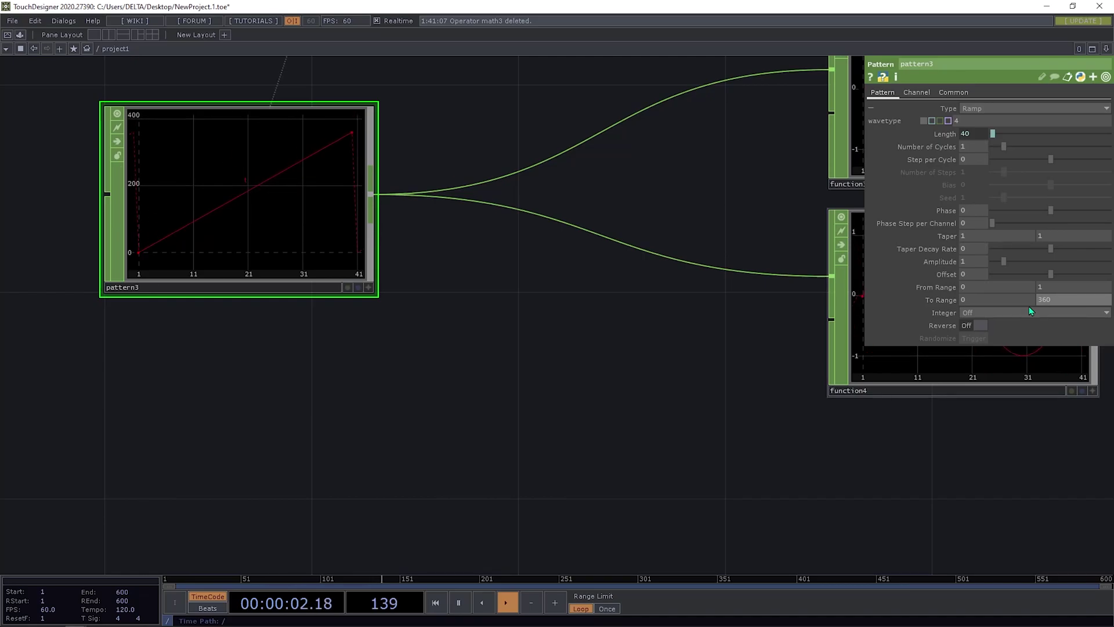
drag(387, 262, 197, 335)
drag(149, 286, 517, 280)
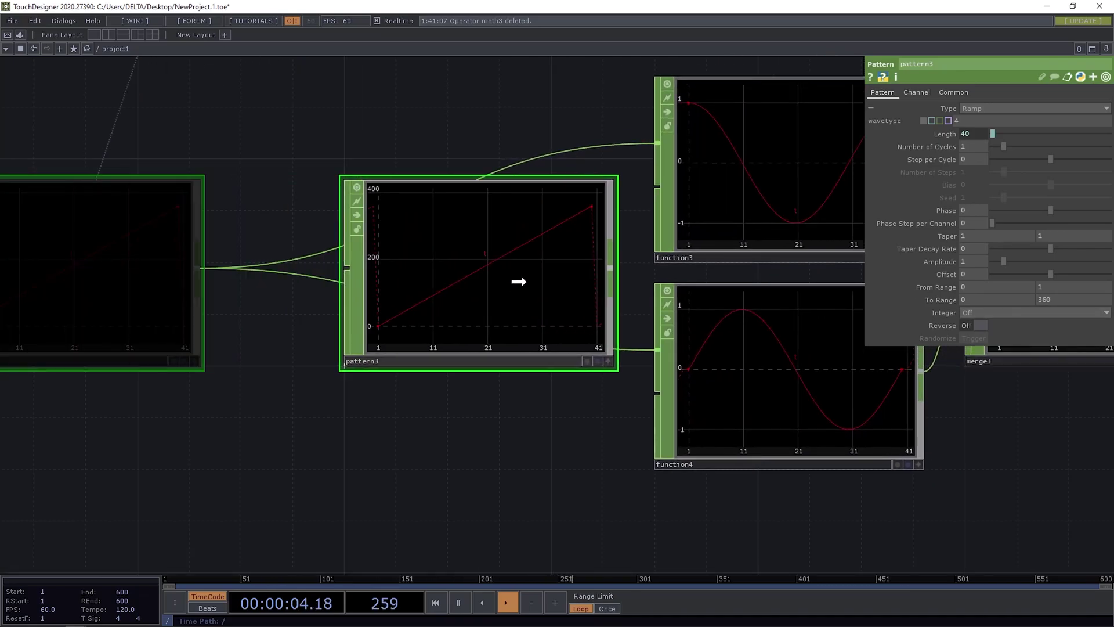
drag(411, 413, 268, 401)
- Compare the degrees network with the original cycles network, examining the curves in null3 and the circle in chopto3
scroll(268, 402, down, 5)
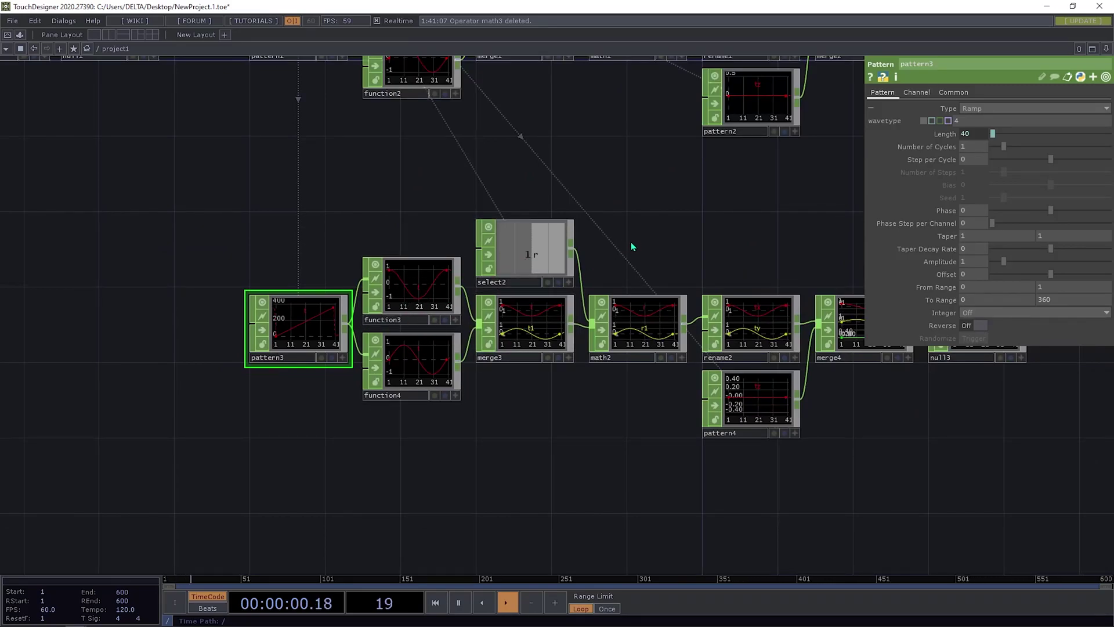
drag(418, 112, 418, 224)
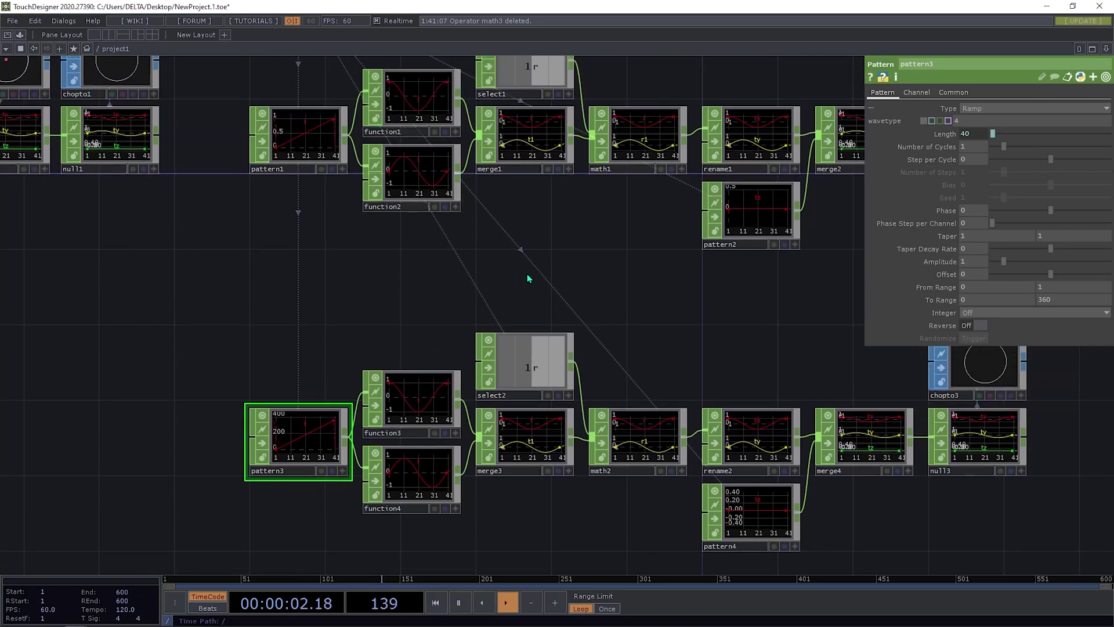
drag(579, 305, 423, 379)
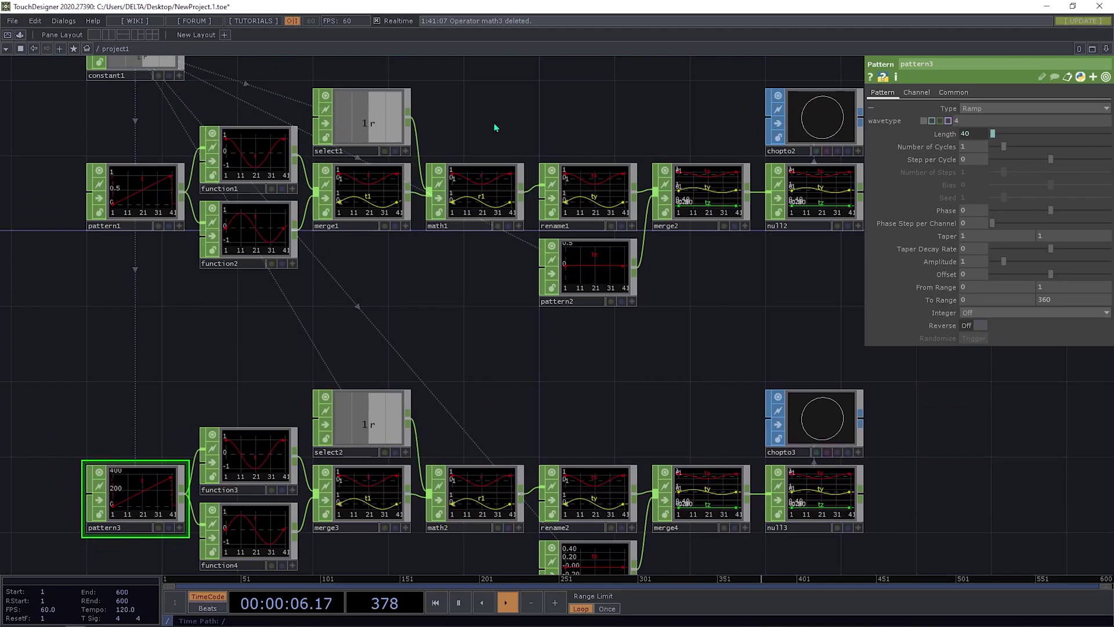
drag(446, 140, 517, 172)
drag(557, 364, 381, 190)
scroll(656, 269, up, 1)
scroll(656, 268, up, 2)
drag(642, 250, 492, 246)
scroll(666, 249, up, 2)
drag(667, 249, 841, 294)
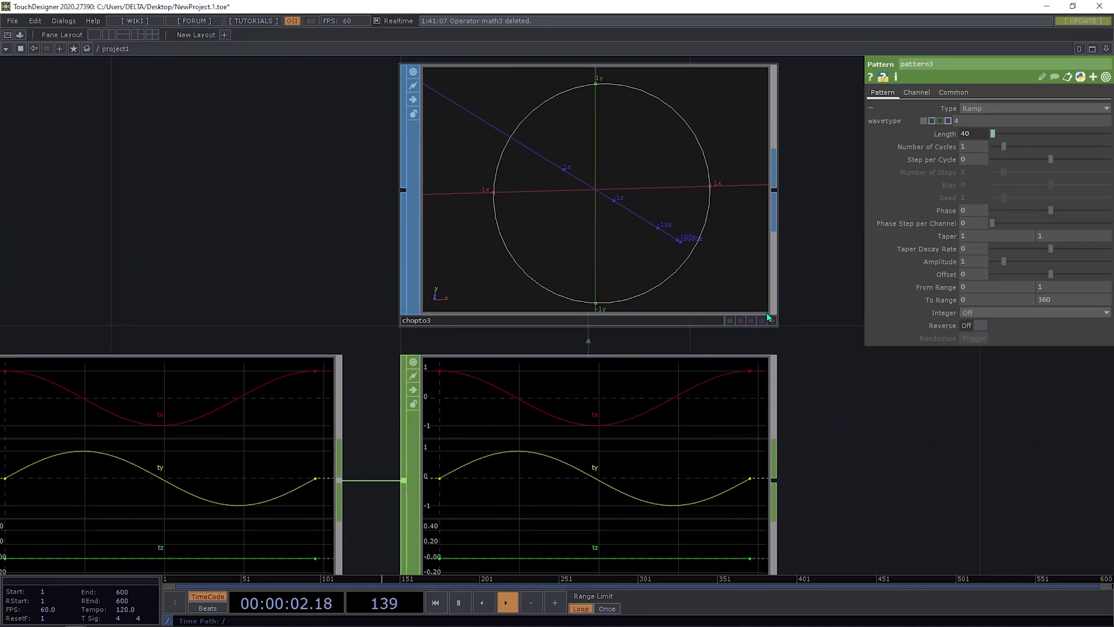
drag(570, 313, 738, 304)
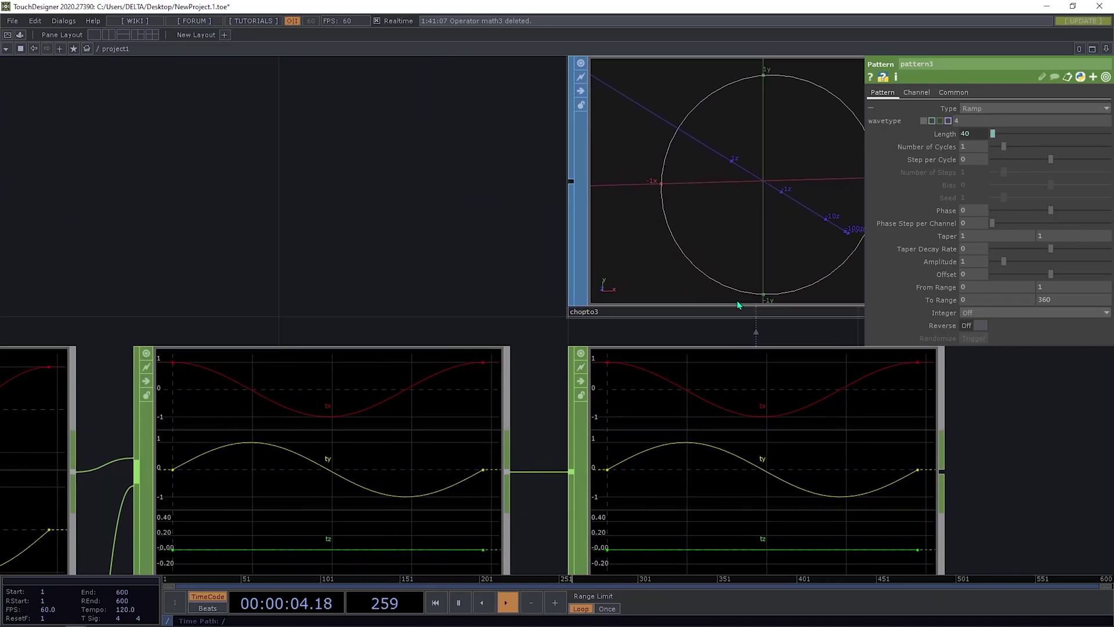
middle_drag(445, 304, 391, 293)
drag(561, 308, 642, 292)
drag(350, 264, 593, 255)
drag(366, 239, 553, 235)
middle_drag(366, 232, 302, 232)
drag(456, 192, 538, 226)
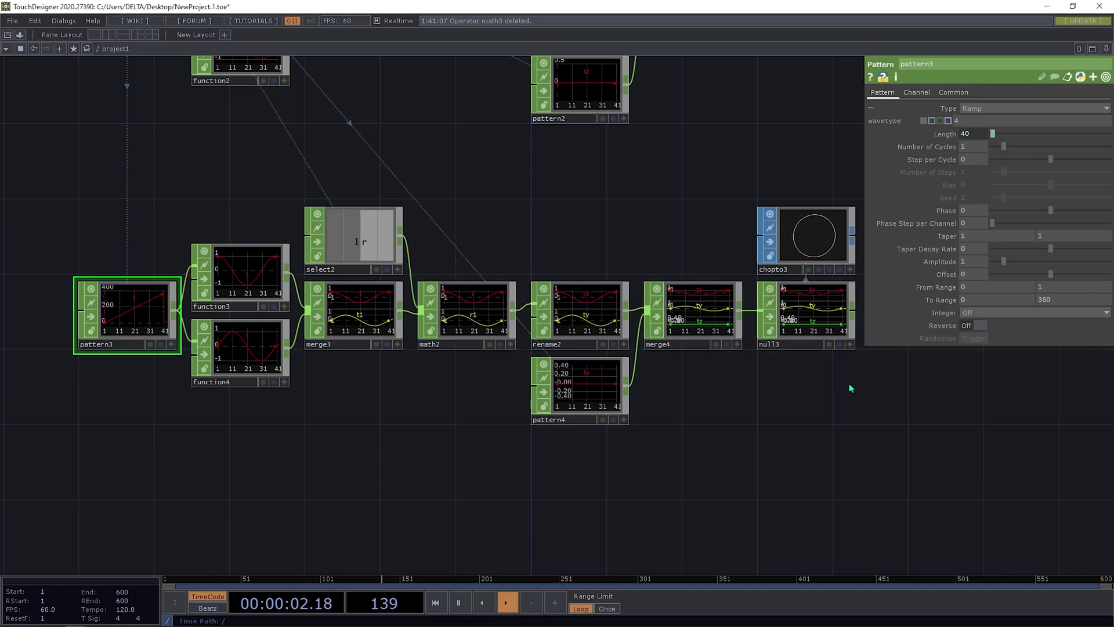
- Duplicate the degrees network from pattern3 through null3 and chopto3, and place the copy below it
drag(847, 400, 839, 337)
right_drag(848, 389, 63, 127)
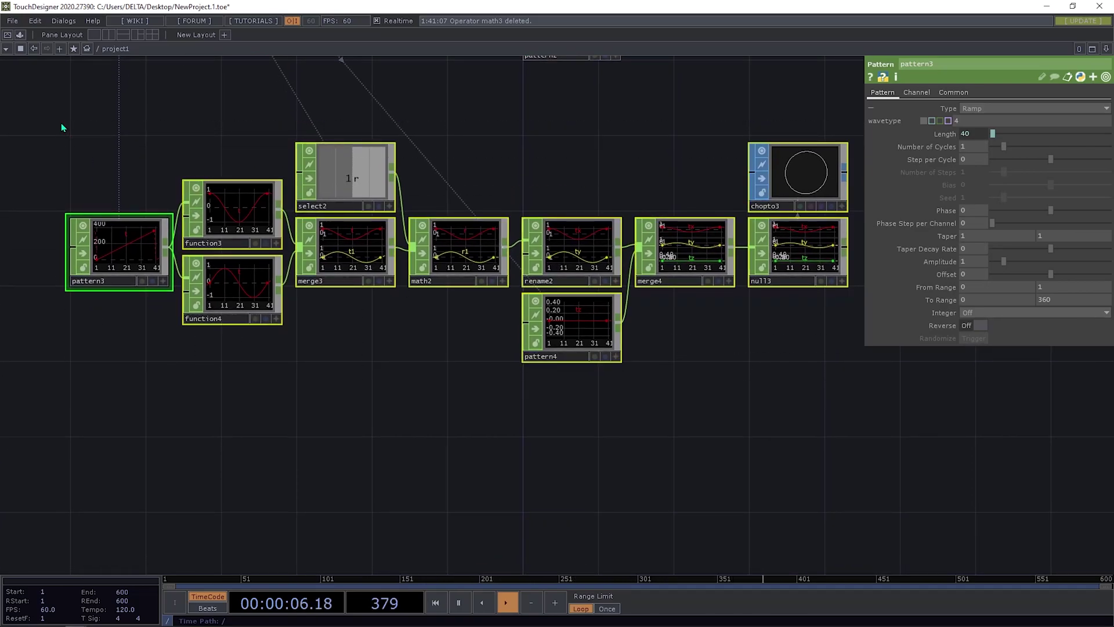
key(ctrl+c)
key(ctrl+v)
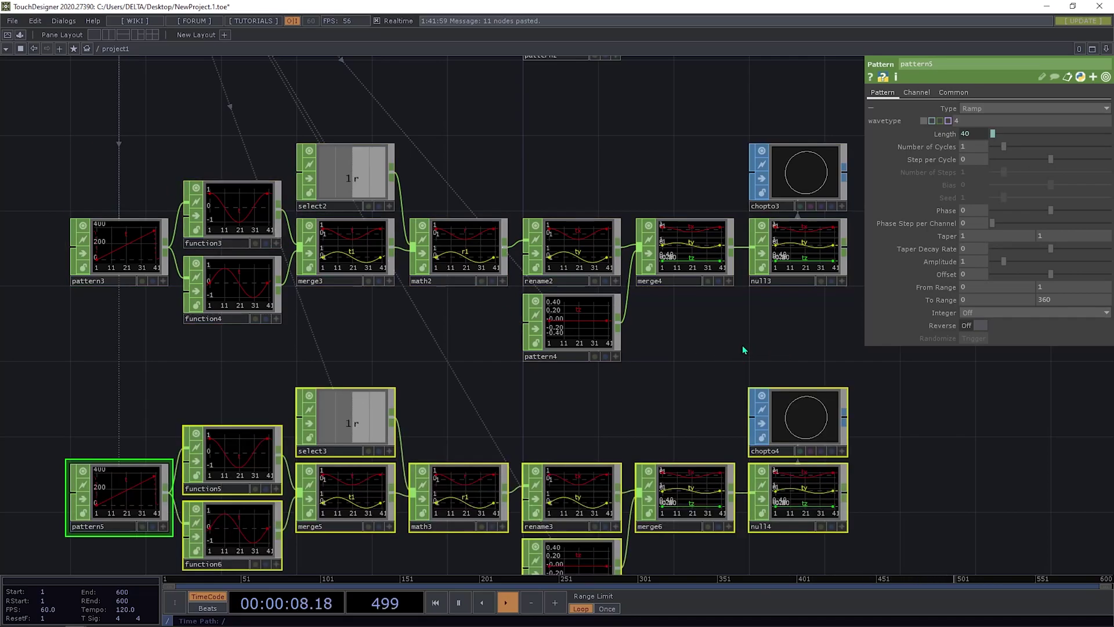
scroll(710, 320, down, 3)
scroll(710, 319, down, 2)
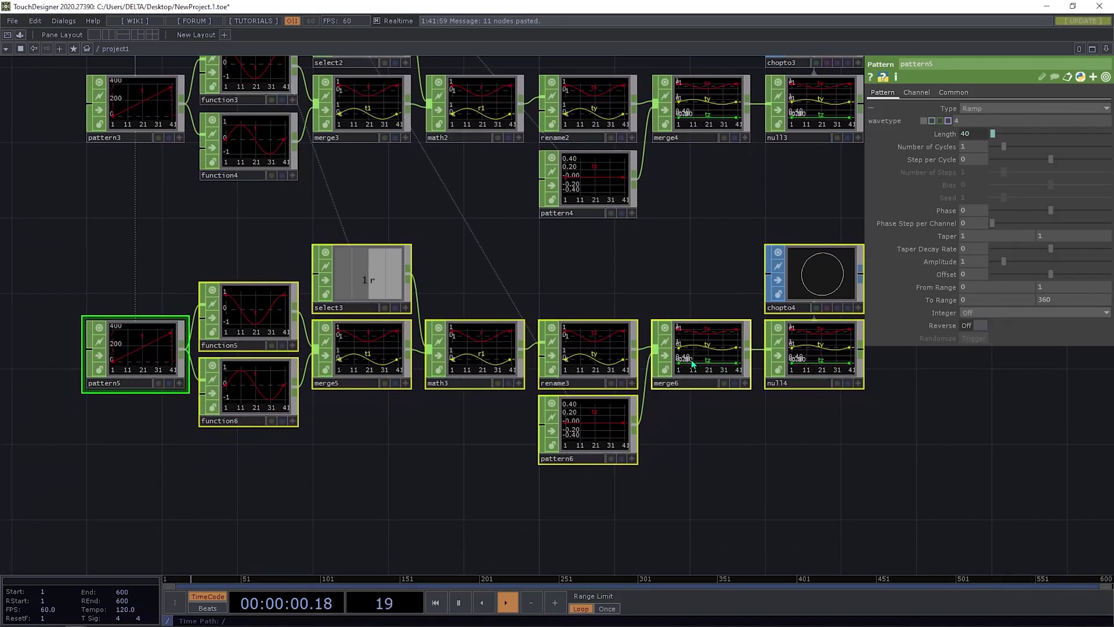
click(694, 362)
- Switch to the browser article to review the circle's full angle in degrees and radians, and return to TouchDesigner
key(alt+Tab)
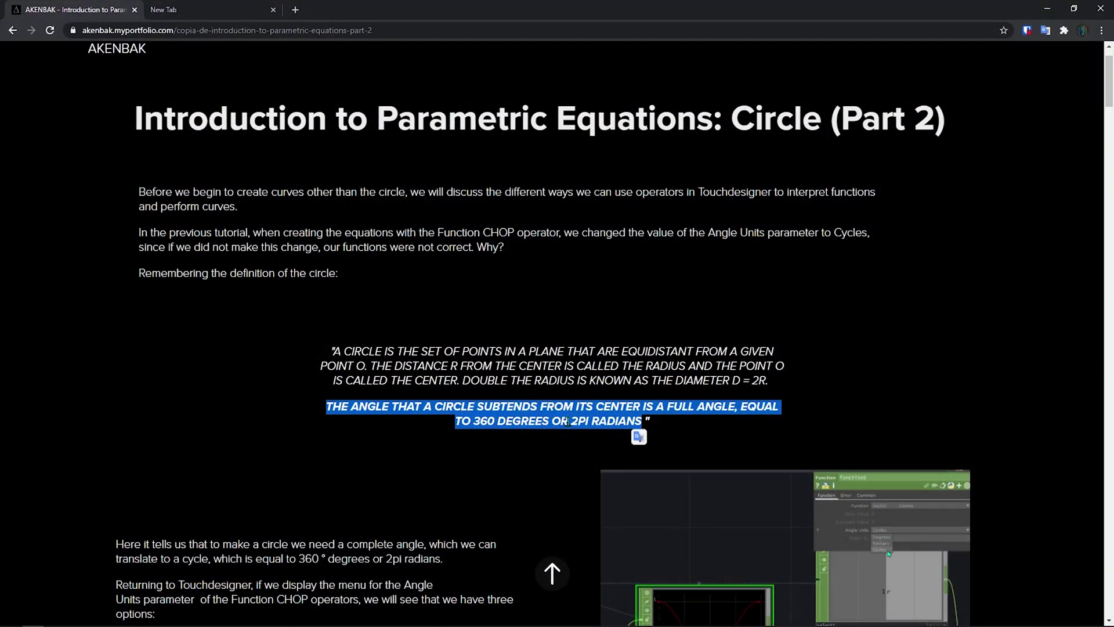
click(767, 409)
key(alt+Tab)
- Set the Angle Units of both function5 and function6 in the newest network copy to Radians
drag(532, 453, 619, 428)
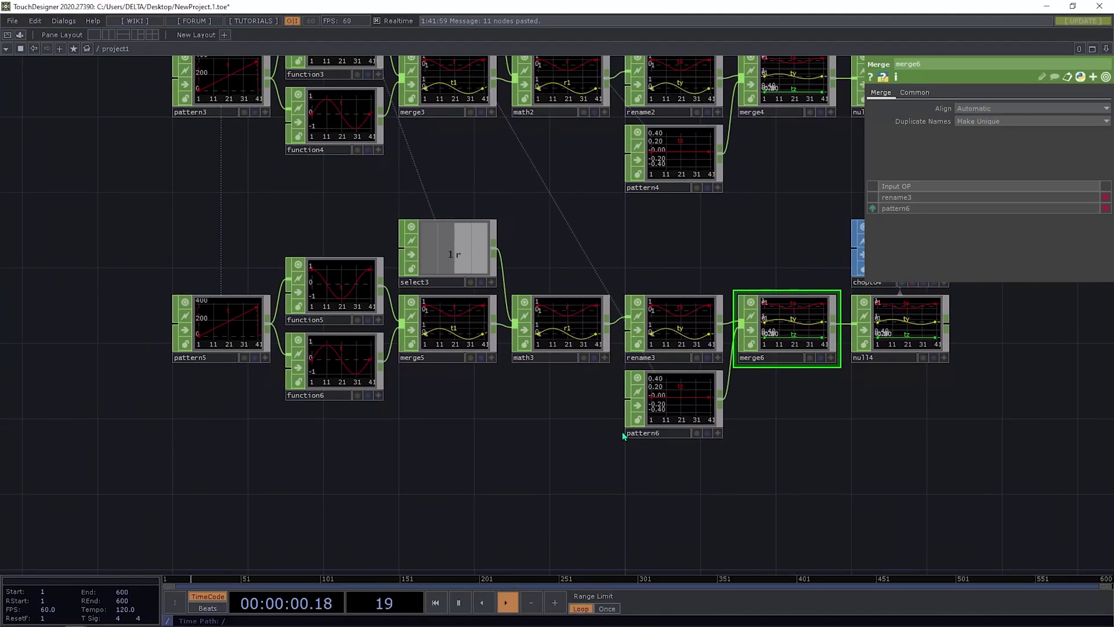
drag(476, 439, 374, 396)
right_drag(953, 418, 67, 218)
drag(343, 216, 342, 286)
drag(434, 448, 528, 433)
click(363, 470)
drag(344, 443, 326, 272)
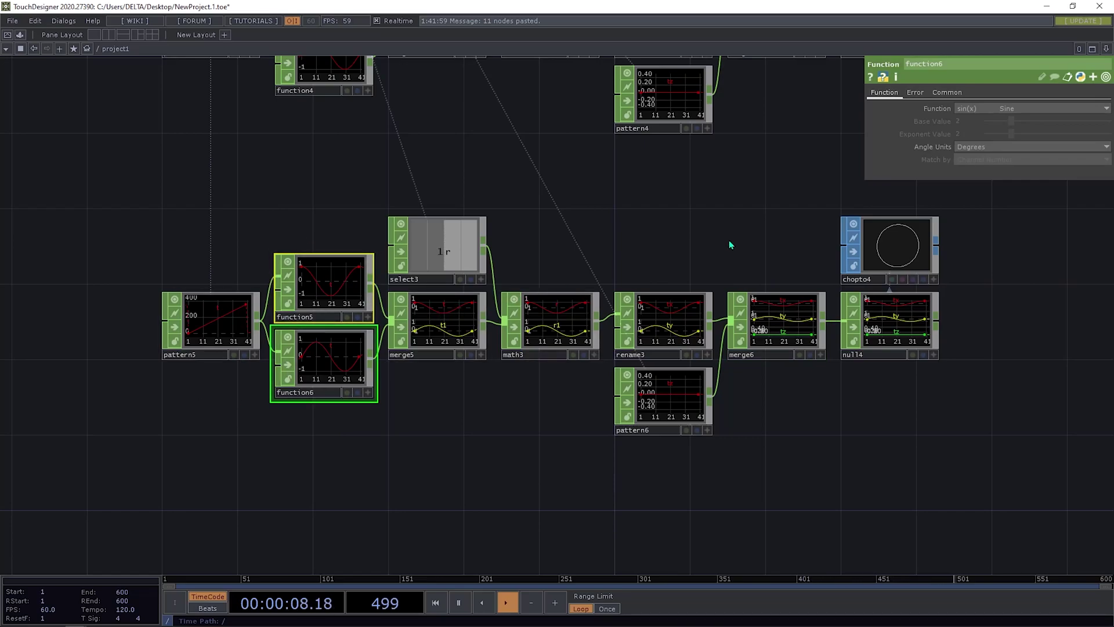
click(985, 147)
click(980, 169)
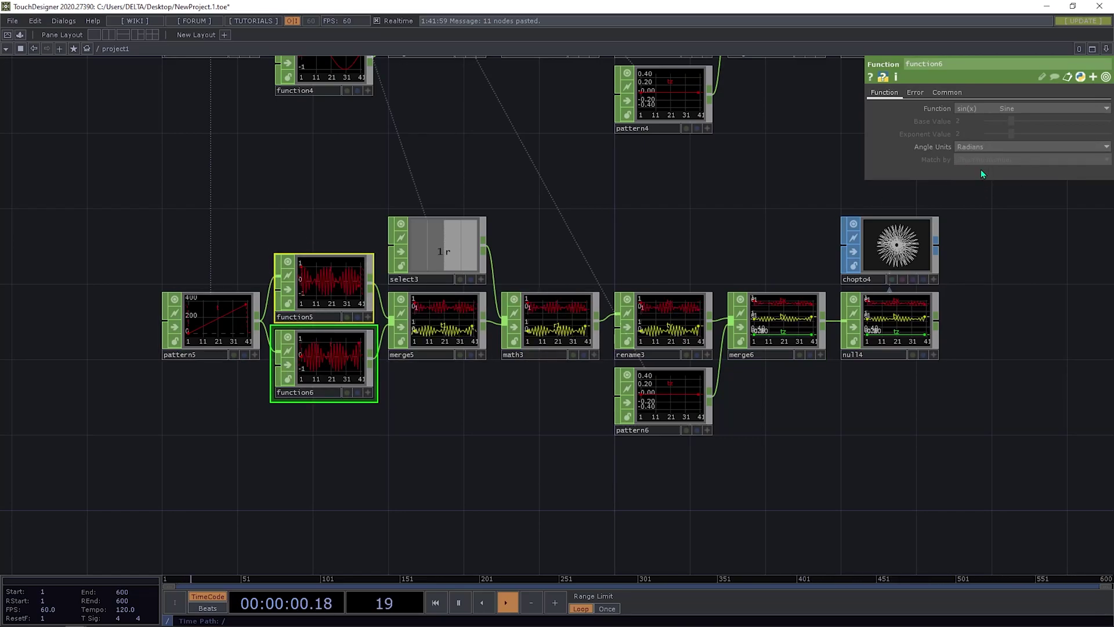
click(1005, 149)
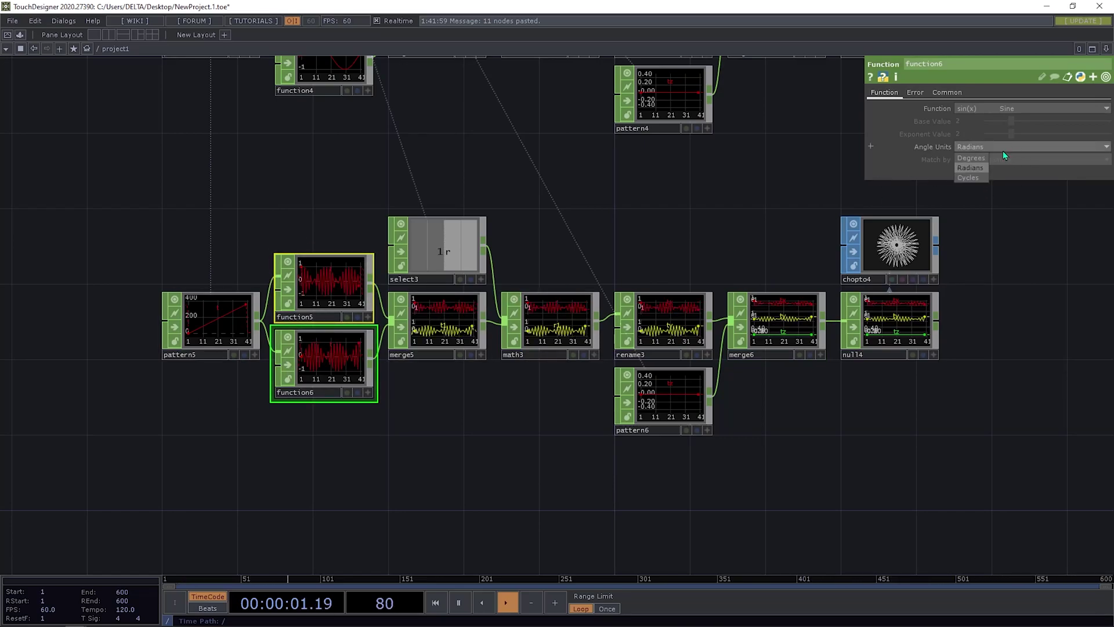
click(971, 168)
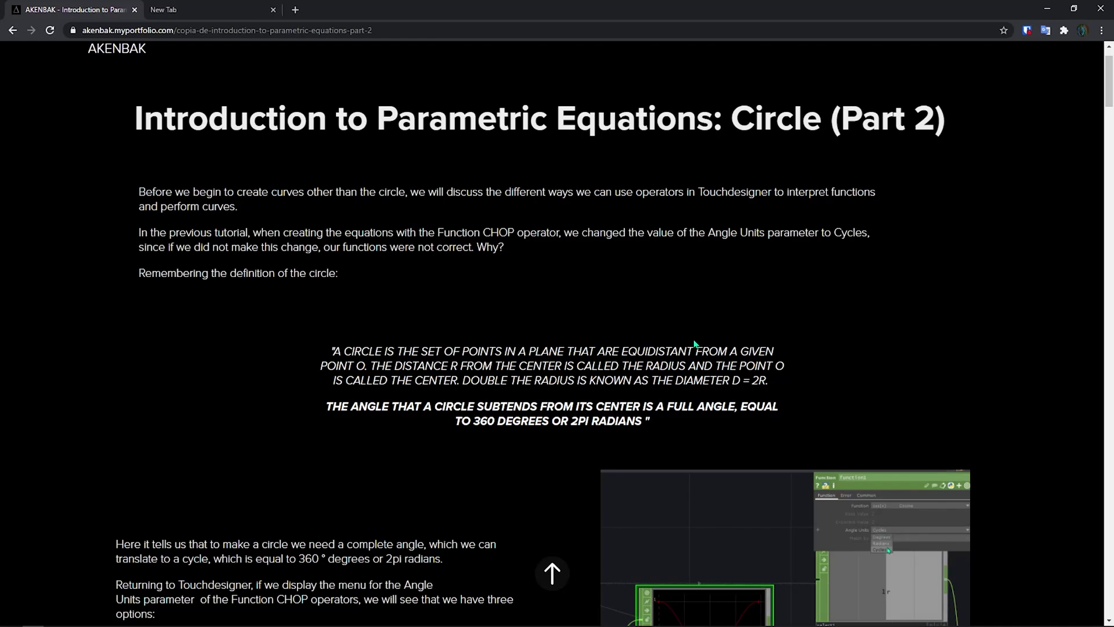
- Return to TouchDesigner and examine the radians network's function5 and function6 curves and the shape in chopto4
key(alt+Tab)
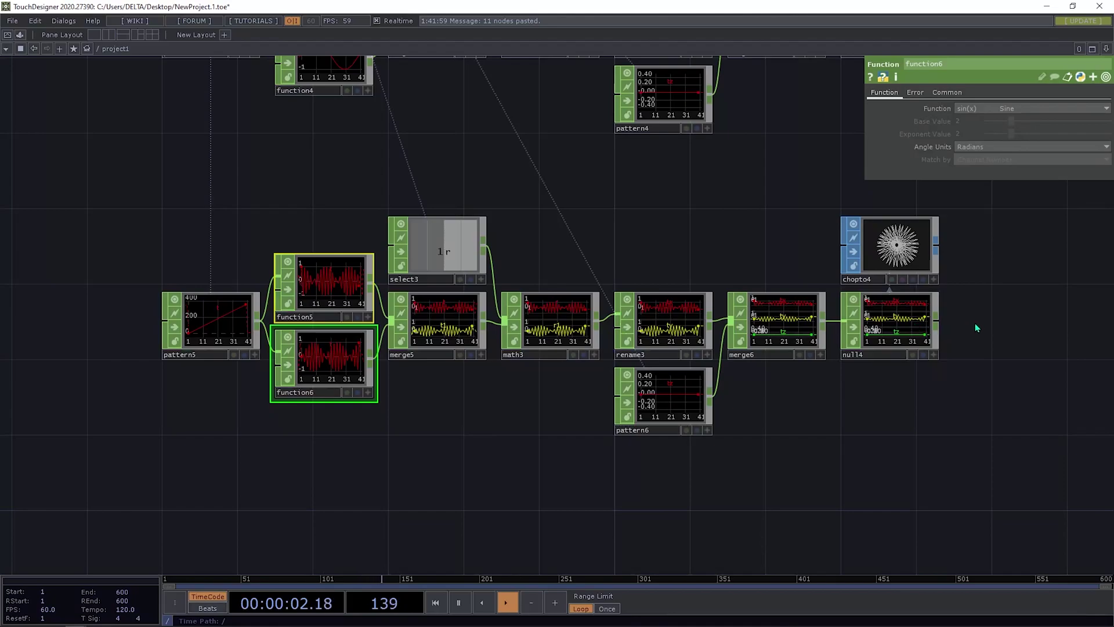
drag(930, 371, 448, 332)
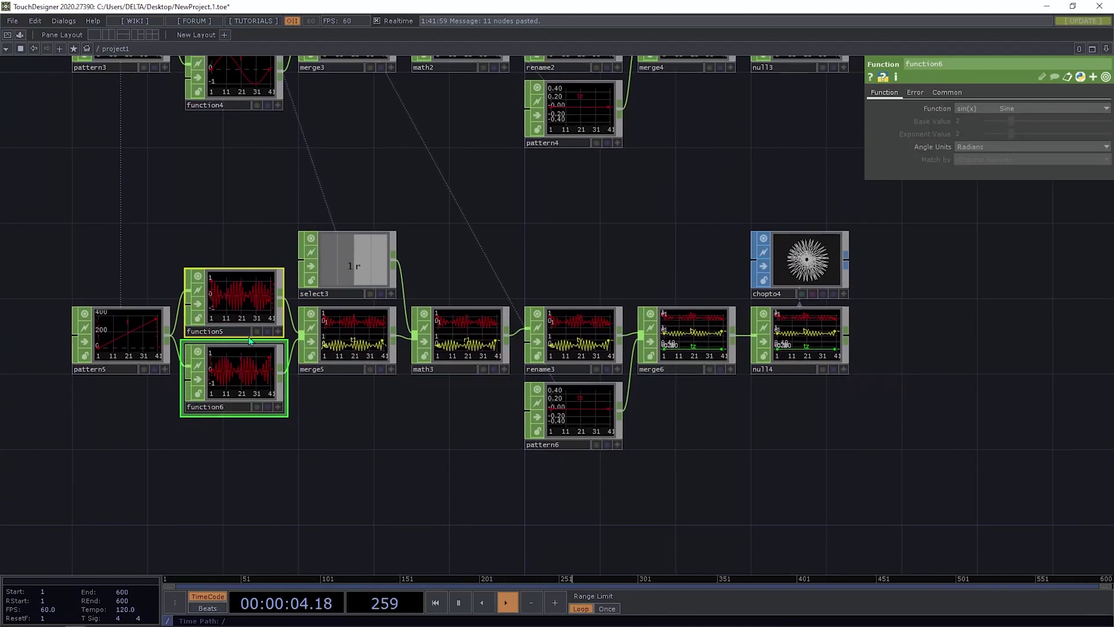
drag(260, 460, 336, 461)
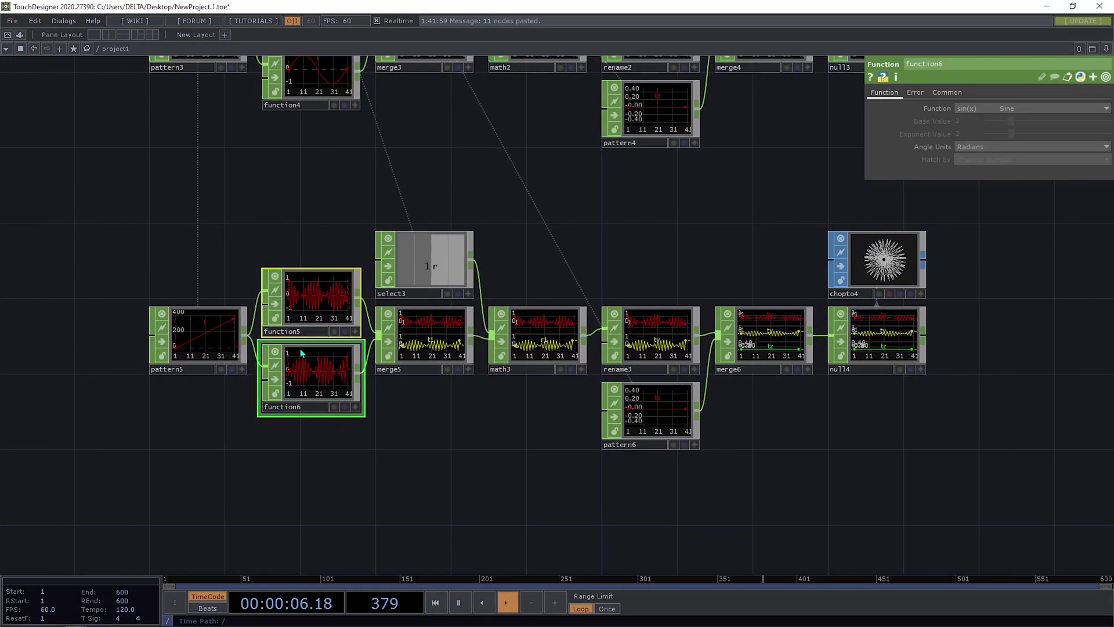
scroll(307, 302, up, 4)
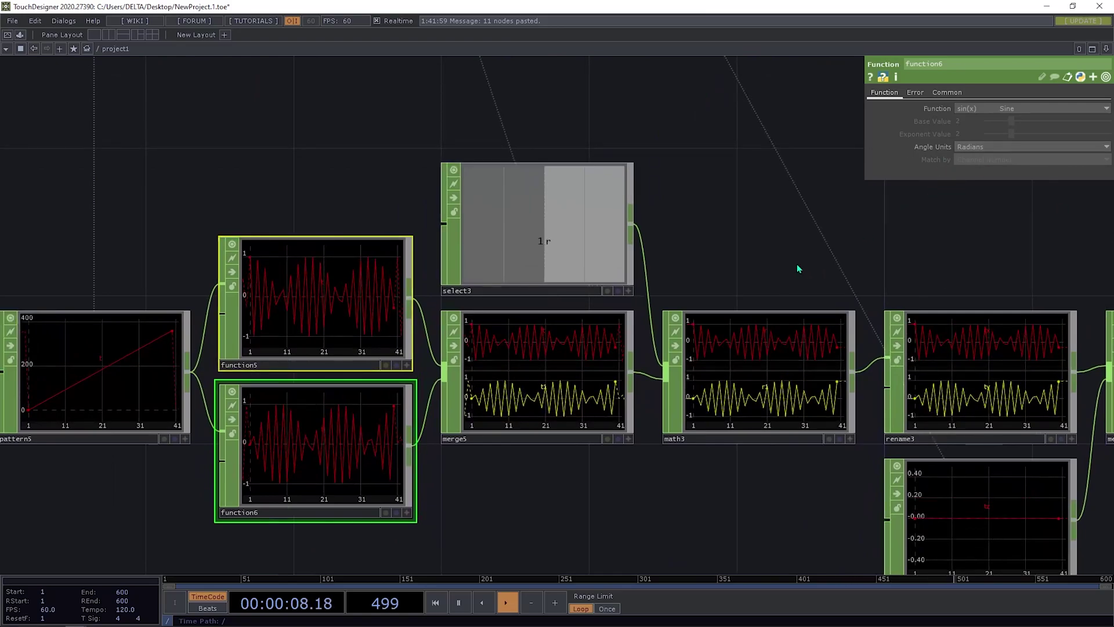
scroll(672, 279, down, 5)
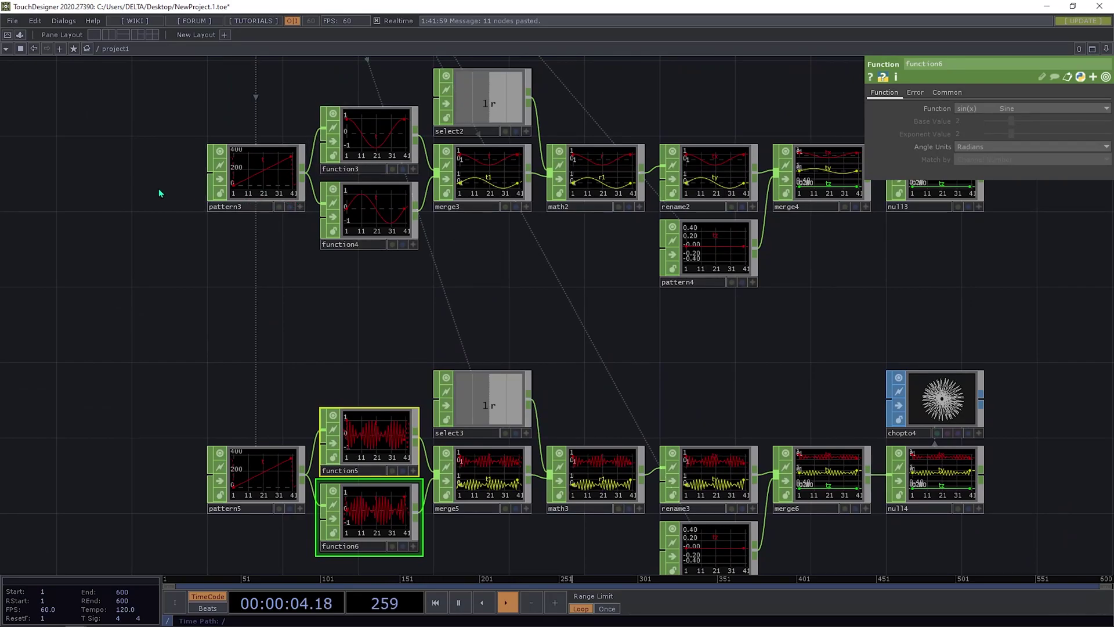
drag(521, 318, 479, 257)
drag(620, 296, 354, 219)
scroll(696, 271, up, 10)
scroll(473, 242, down, 5)
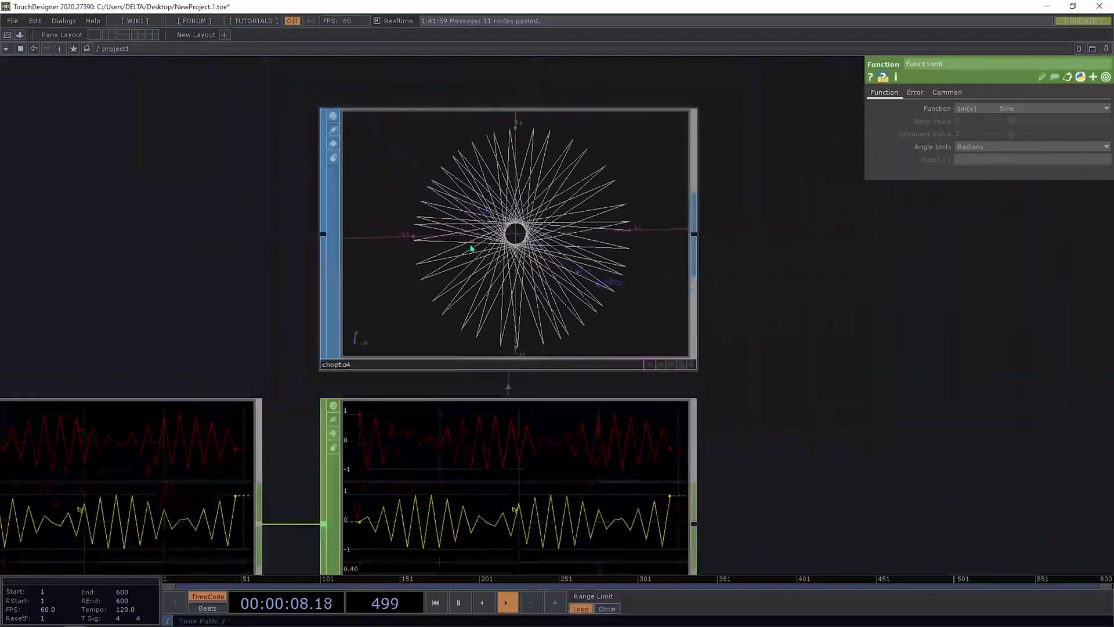
- Go back along the radians network to function5 and check its Angle Units parameter
scroll(561, 196, down, 3)
drag(716, 249, 824, 315)
drag(787, 192, 697, 231)
drag(712, 286, 781, 57)
drag(539, 303, 715, 206)
drag(552, 310, 830, 263)
drag(476, 278, 878, 162)
click(373, 259)
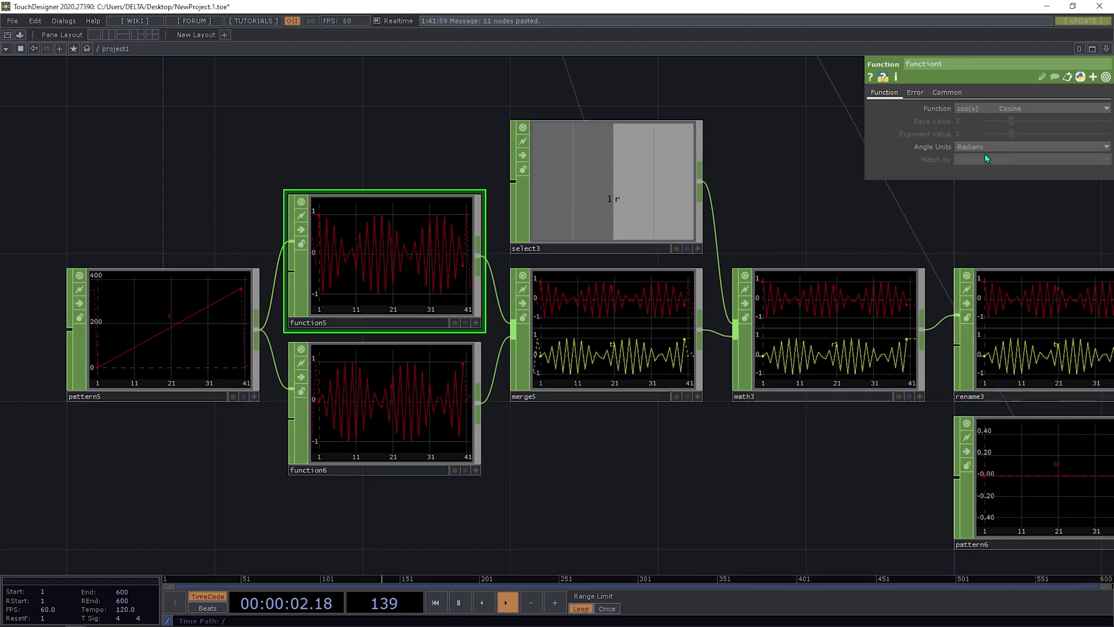
- Select pattern5 at the start of the radians network and expand its To Range parameter into separate value entries
click(202, 359)
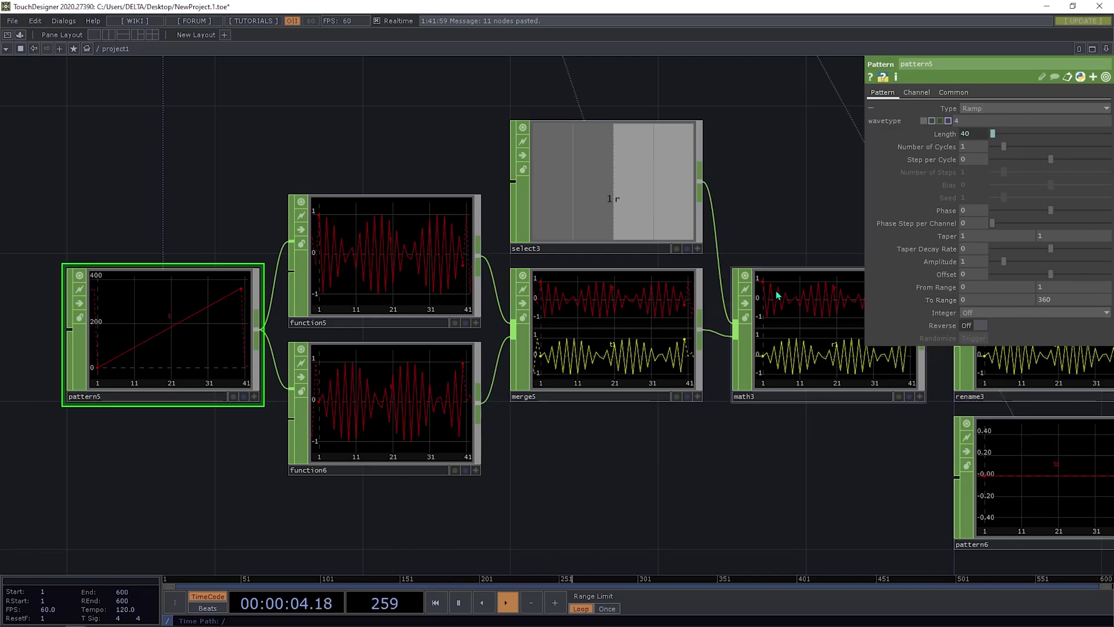
drag(730, 249, 965, 291)
scroll(462, 325, down, 6)
scroll(644, 320, up, 7)
scroll(624, 293, down, 6)
drag(436, 299, 722, 277)
scroll(517, 319, up, 5)
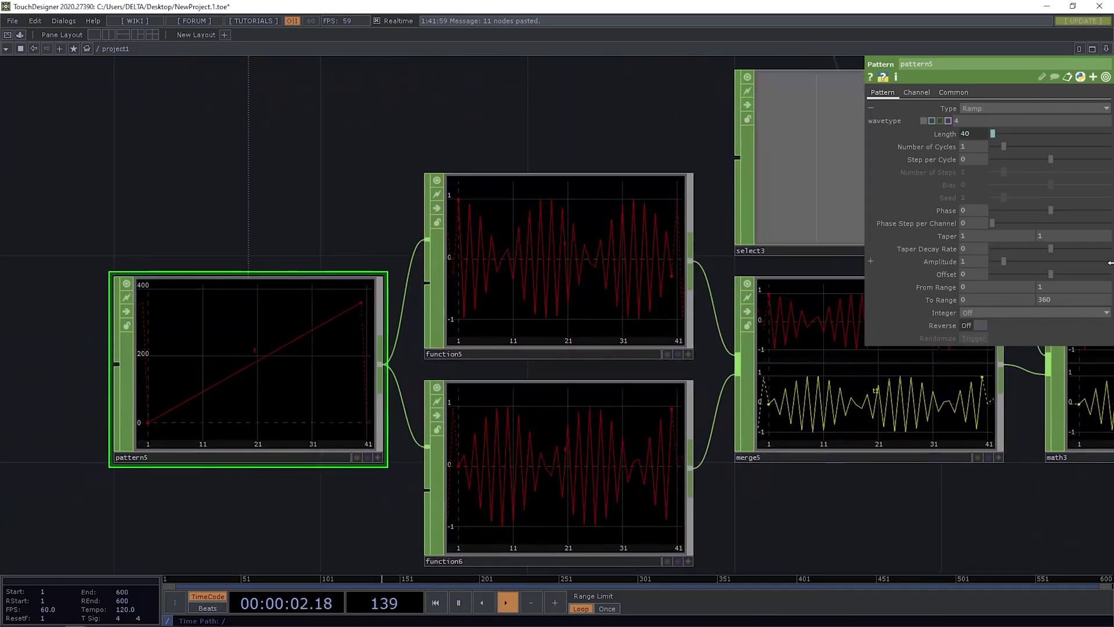
click(941, 300)
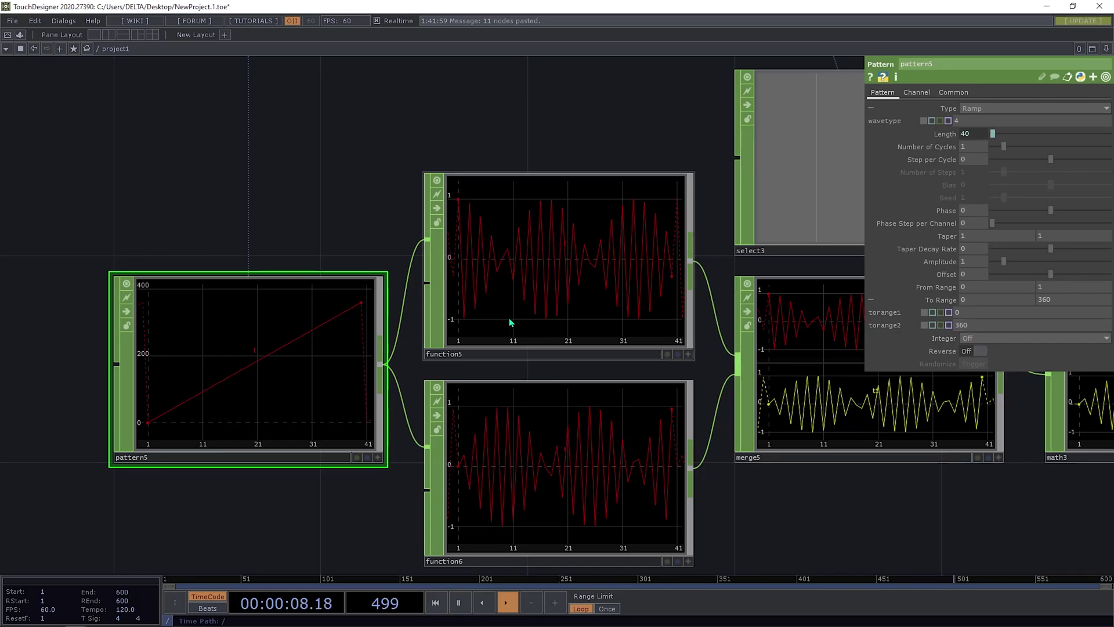
- Set the upper To Range value (torange2) of pattern5 to the expression math.pi
scroll(510, 322, down, 5)
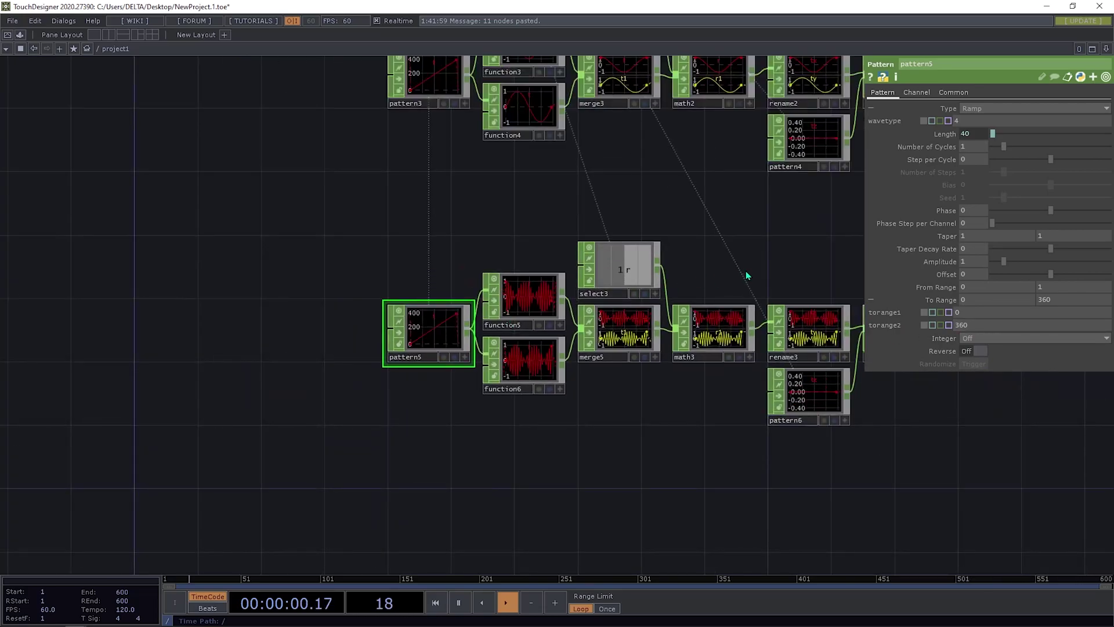
drag(746, 271, 601, 281)
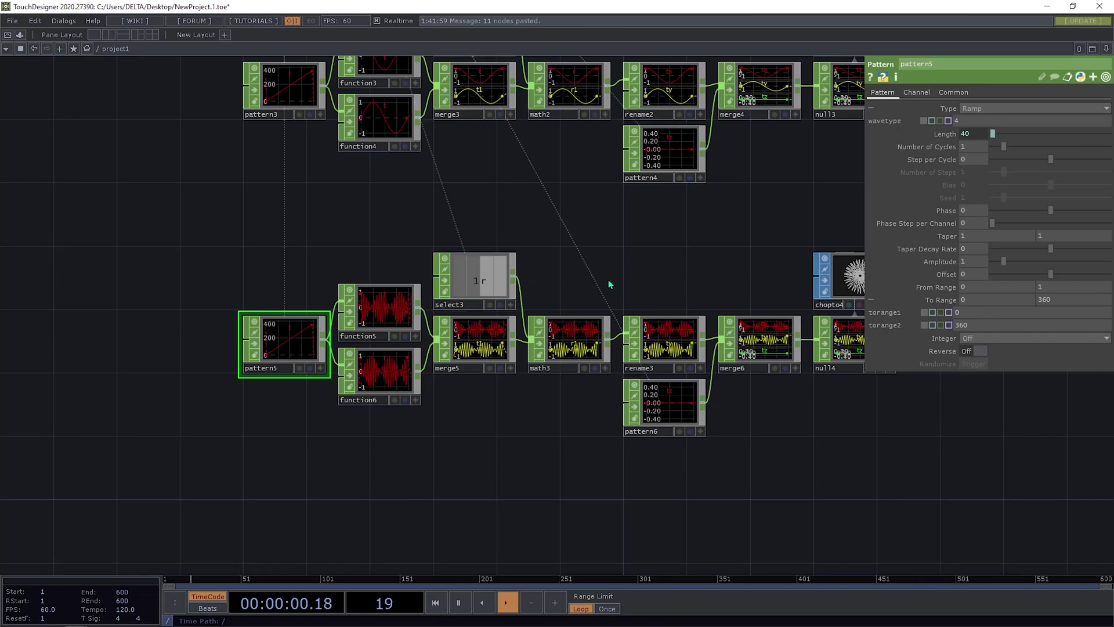
drag(688, 277, 769, 277)
scroll(353, 358, up, 3)
scroll(356, 358, up, 2)
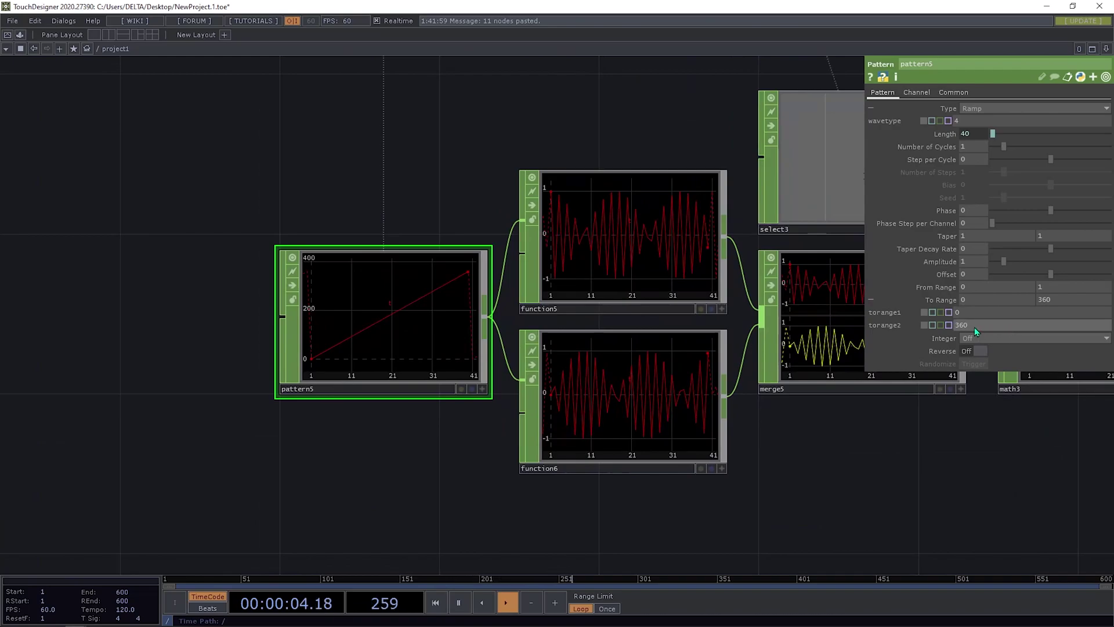
click(1042, 324)
text(mah.pi)
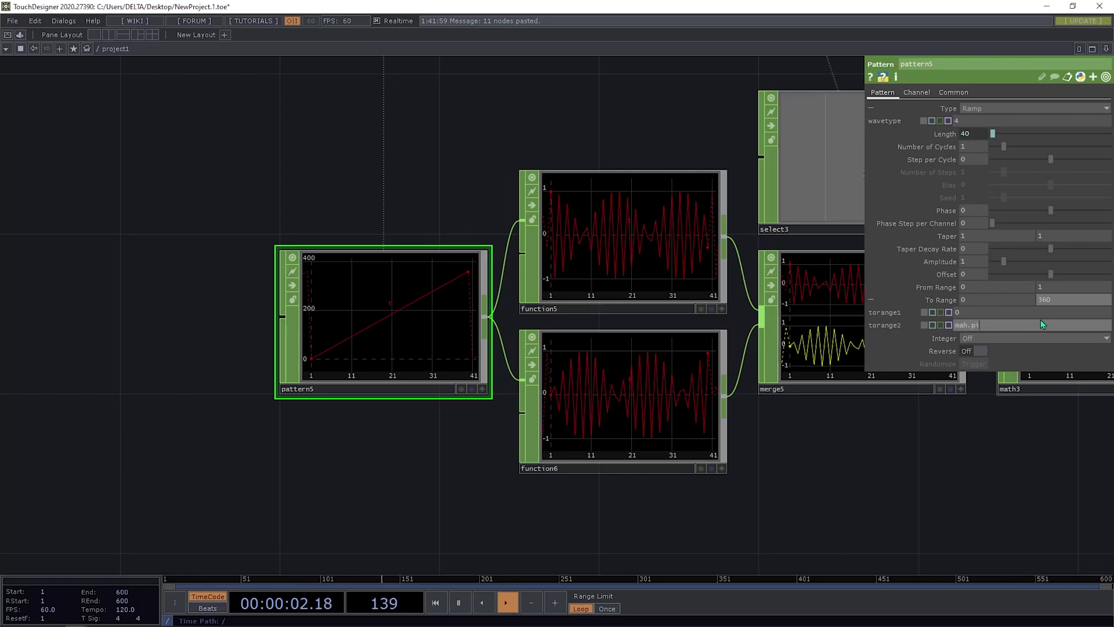
key(Return)
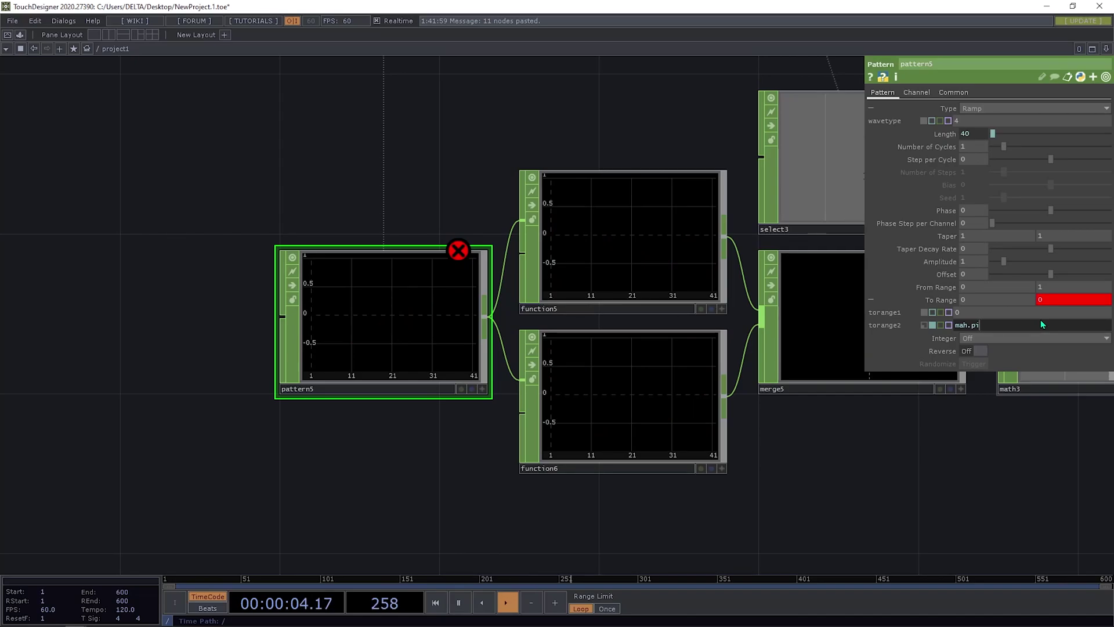
click(1042, 323)
key(Left)
key(Left)
key(Left)
key(Left)
text(t)
key(Return)
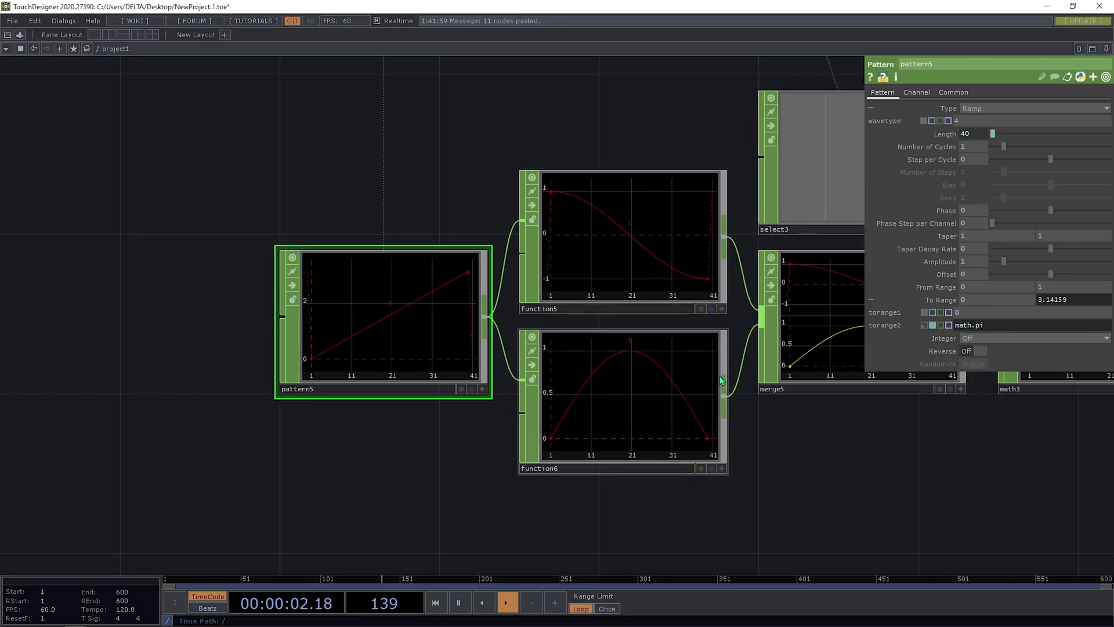
- Examine the pattern5 ramp, the function5 and function6 curves, and the shape drawn in chopto4
scroll(423, 307, down, 5)
scroll(423, 307, up, 7)
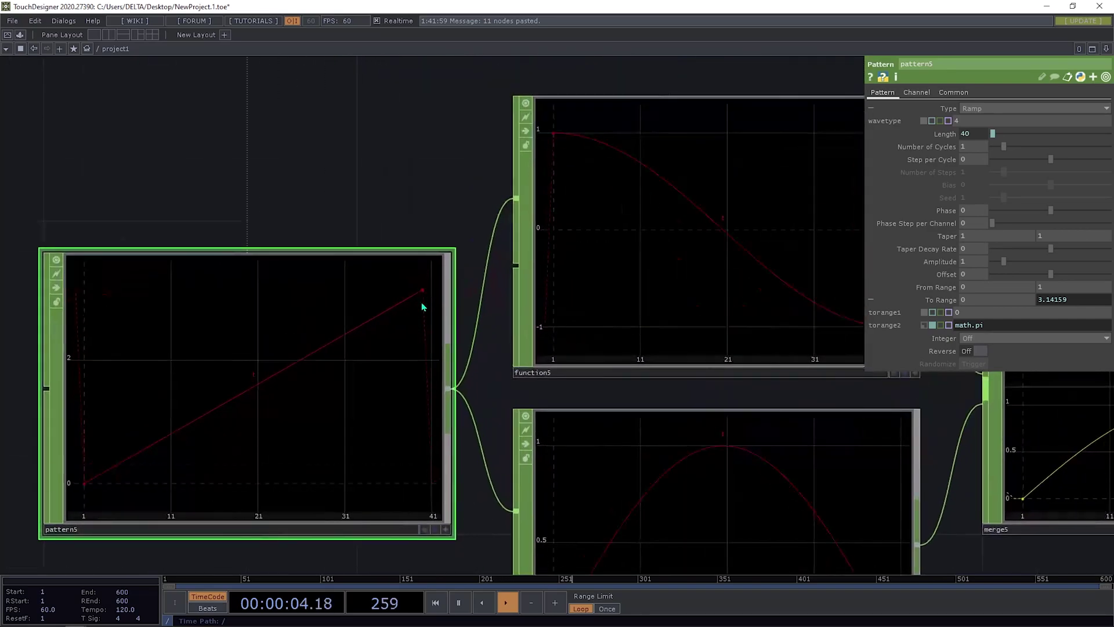
scroll(778, 324, down, 4)
drag(535, 221, 360, 216)
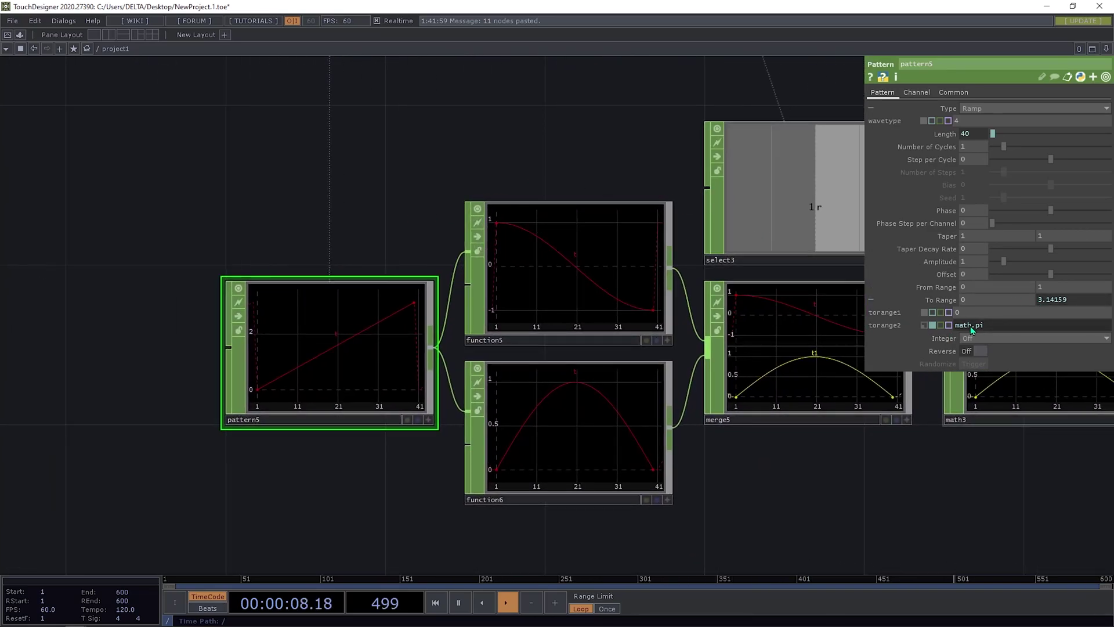
scroll(465, 192, down, 5)
scroll(546, 281, up, 5)
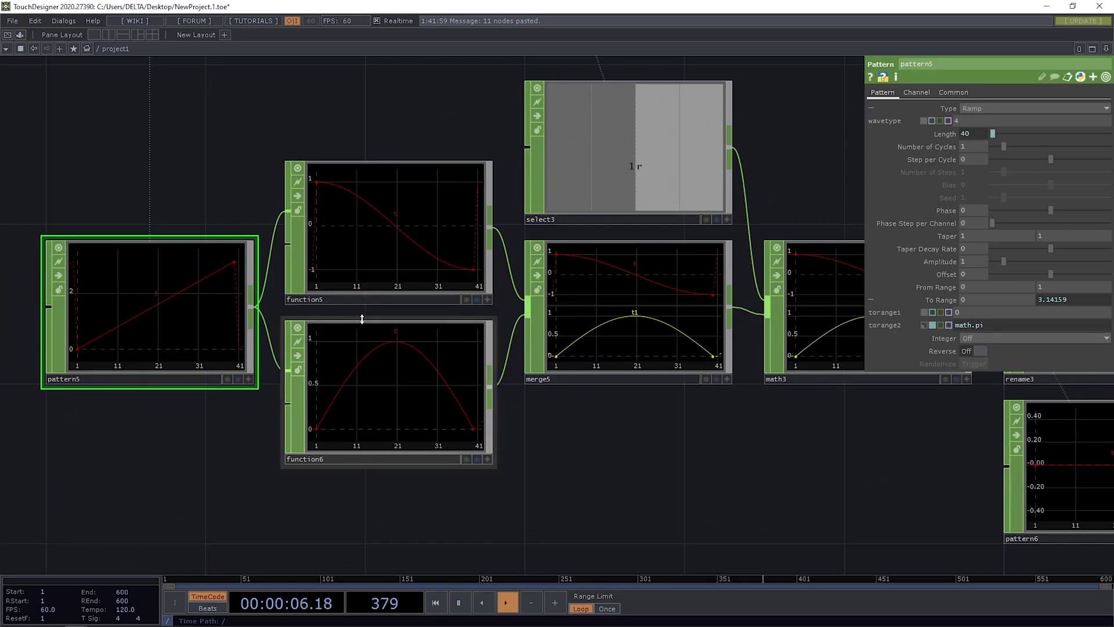
scroll(366, 318, down, 4)
scroll(400, 315, up, 4)
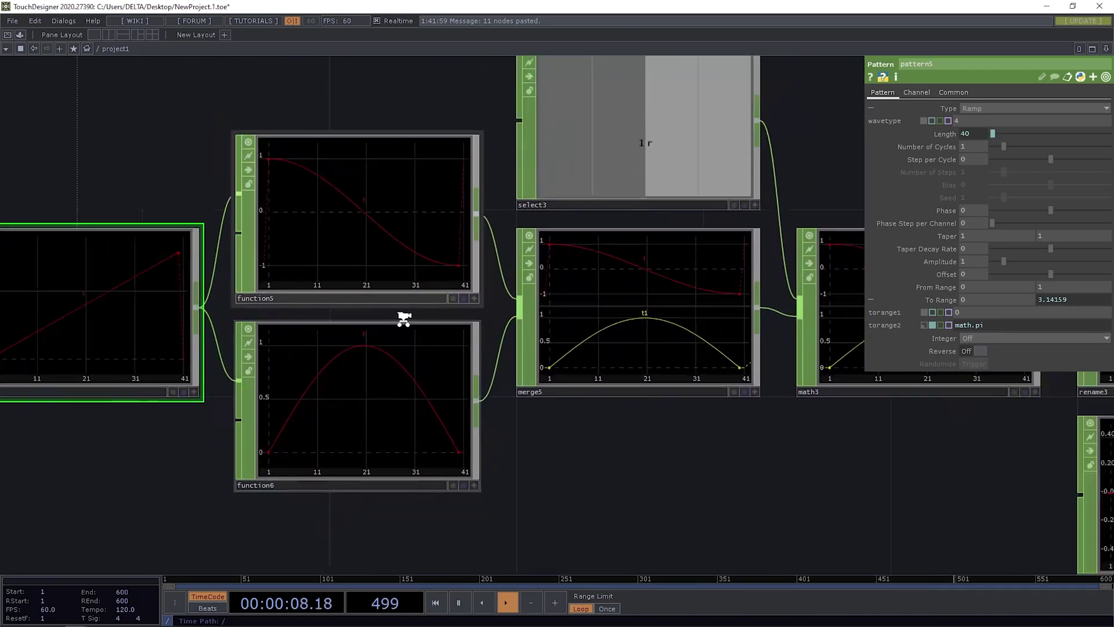
scroll(400, 316, down, 6)
scroll(752, 324, up, 4)
scroll(488, 159, up, 3)
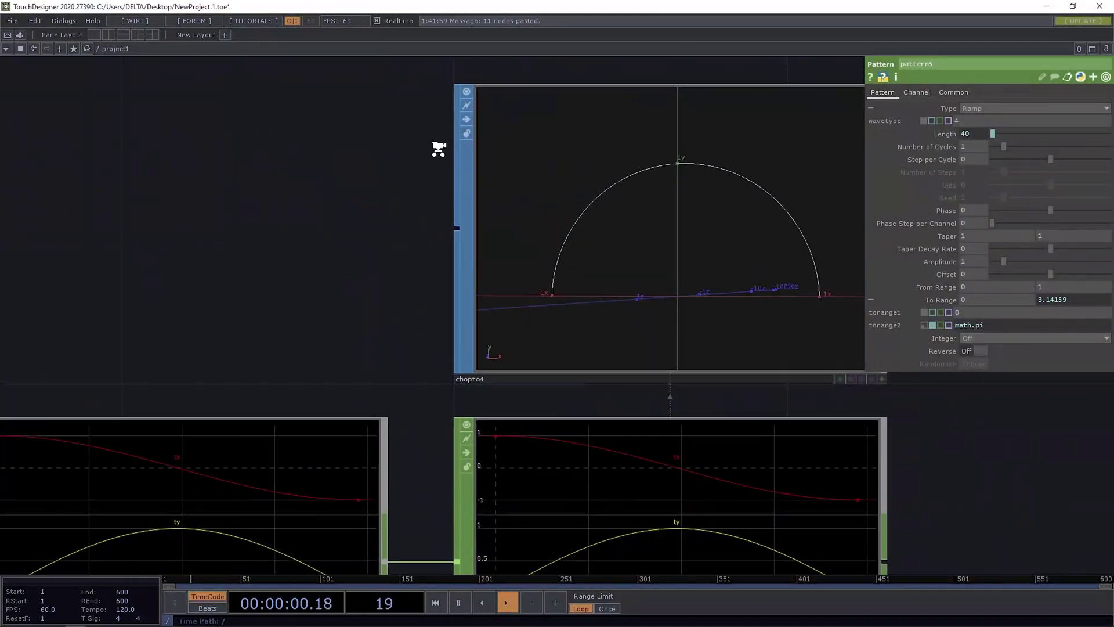
scroll(360, 319, down, 5)
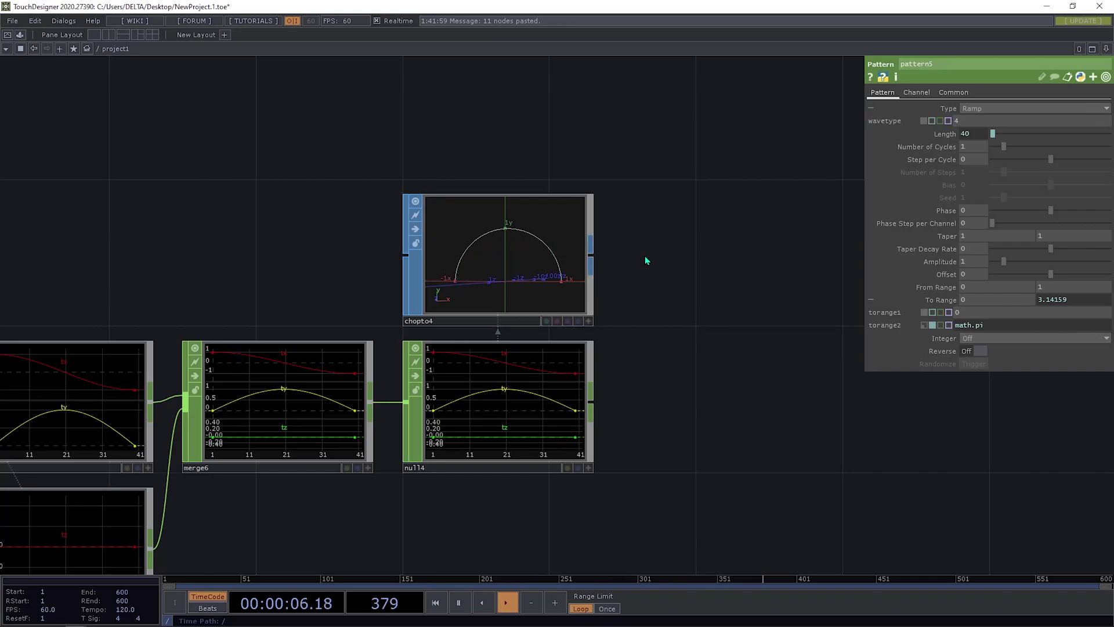
- Extend pattern5's upper To Range expression (torange2) to math.pi*2
drag(647, 261, 742, 246)
drag(276, 242, 646, 246)
drag(398, 191, 699, 169)
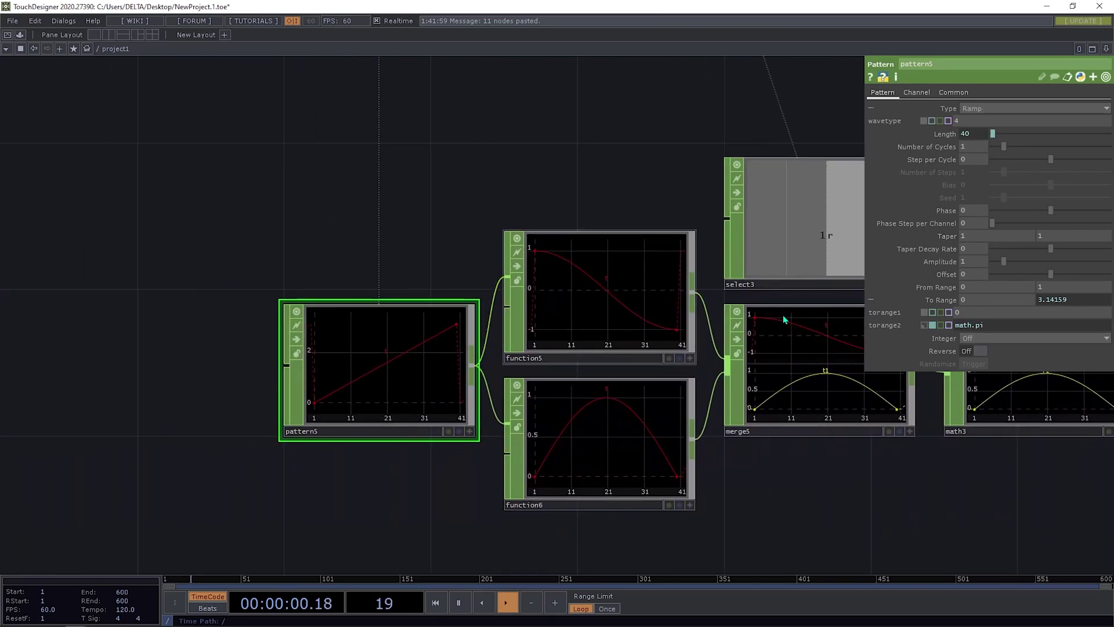
mouse_move(988, 325)
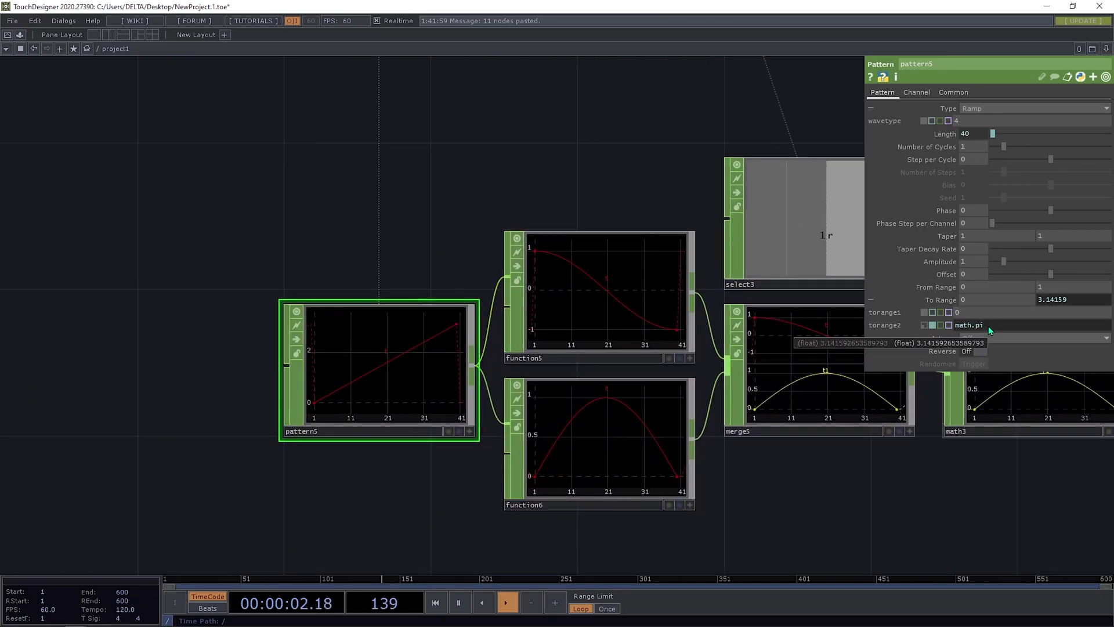
text(*2)
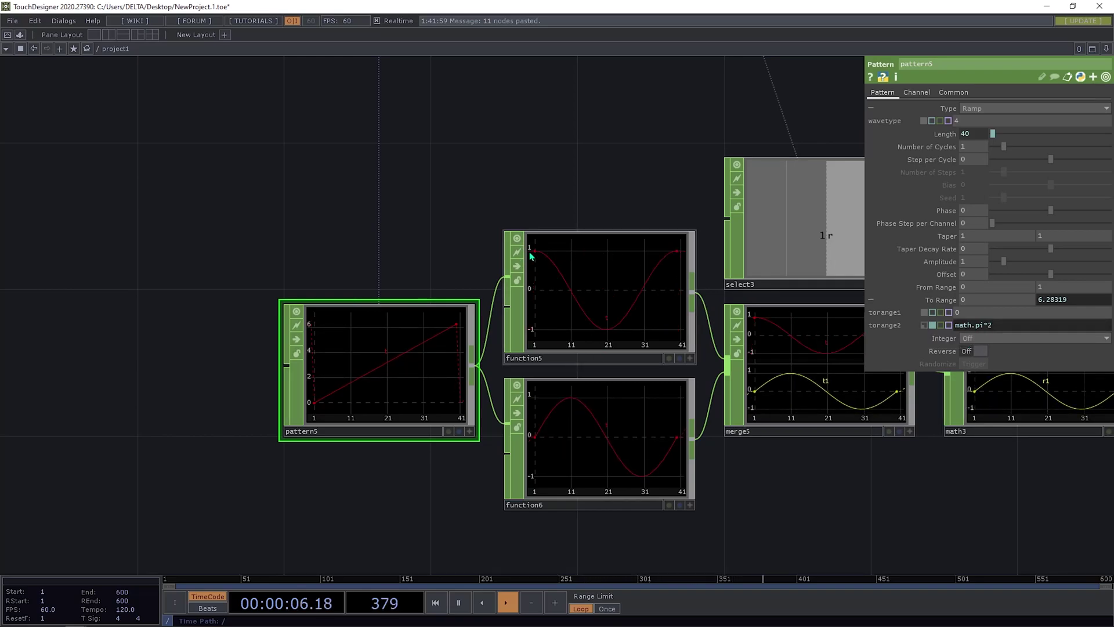
- Follow the radians network from the function curves to null4 and inspect the shape in chopto4
drag(501, 199, 416, 231)
drag(470, 185, 460, 390)
scroll(462, 279, down, 3)
drag(411, 129, 421, 289)
drag(484, 240, 386, 140)
drag(395, 342, 419, 226)
scroll(496, 360, up, 3)
drag(769, 457, 224, 446)
scroll(597, 73, up, 4)
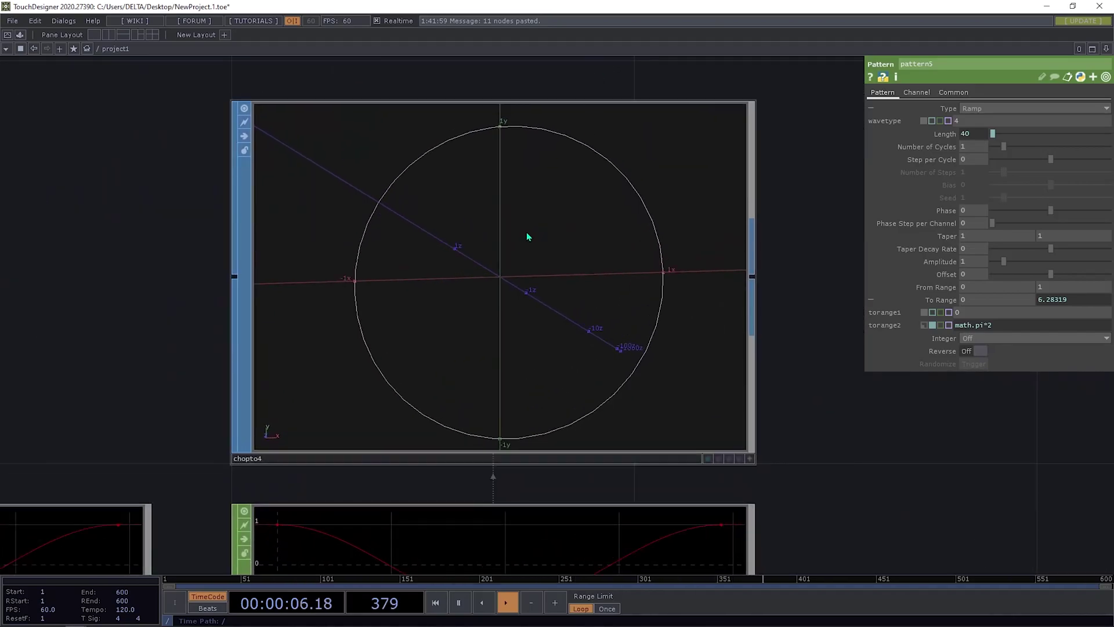
drag(174, 374, 268, 274)
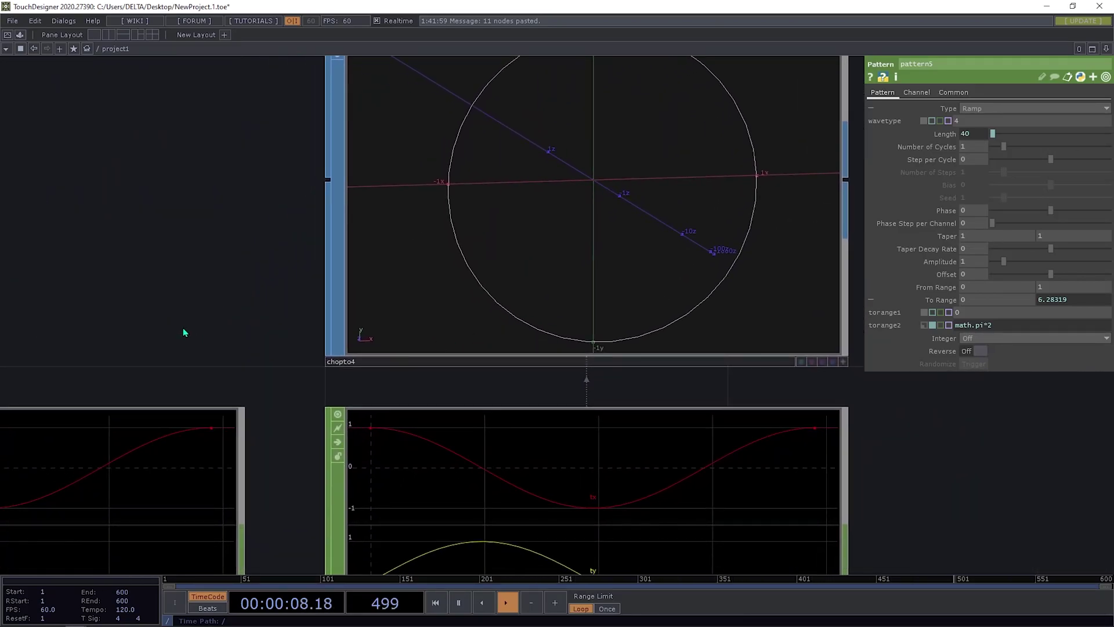
- Compare the circles in chopto3 and chopto4, and review the cycles, degrees and radians networks together
drag(7, 329, 212, 378)
scroll(212, 381, down, 4)
scroll(592, 385, down, 2)
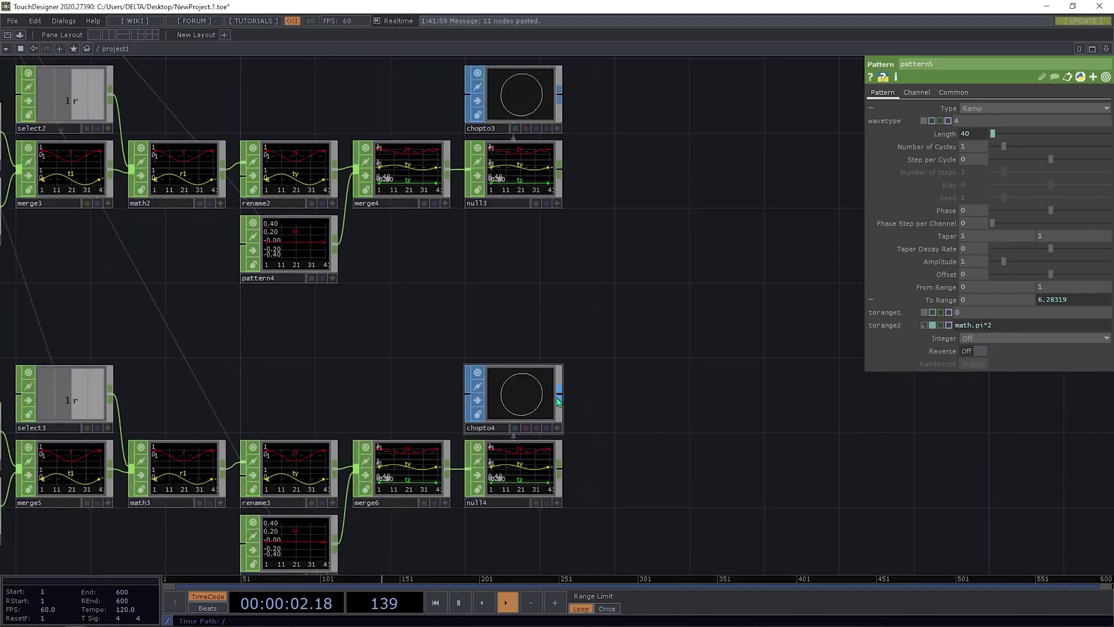
drag(616, 382, 508, 384)
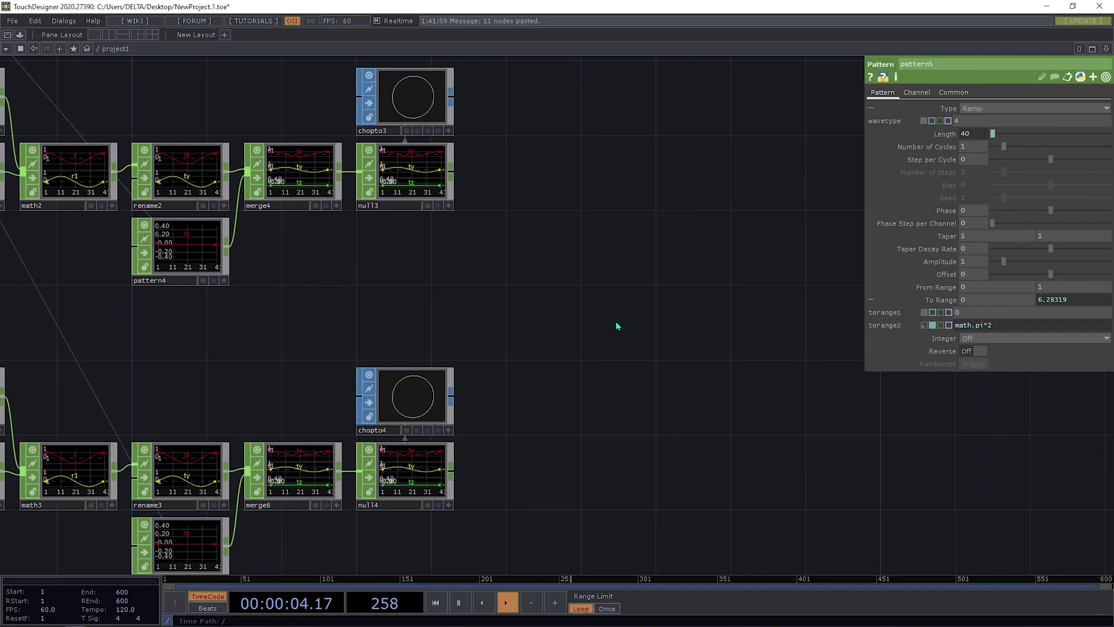
drag(642, 346, 559, 455)
drag(464, 390, 290, 412)
scroll(333, 400, down, 3)
drag(399, 386, 464, 371)
scroll(415, 317, up, 4)
drag(415, 317, 443, 322)
scroll(435, 388, down, 5)
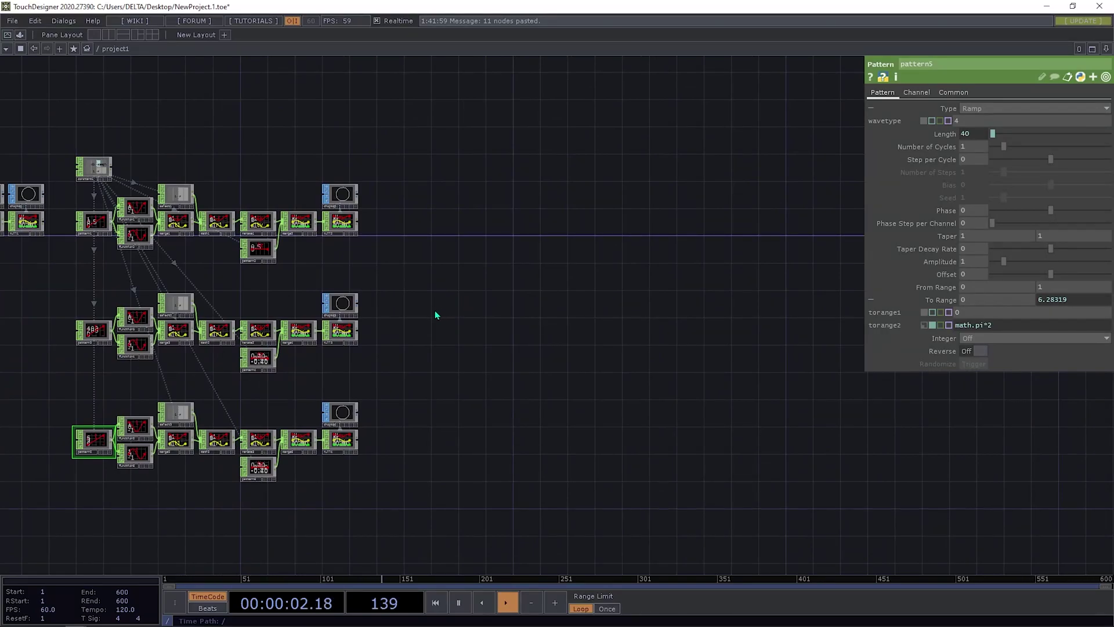
- Add a Select SOP in the empty area beside the outputs of the three circle networks
key(Tab)
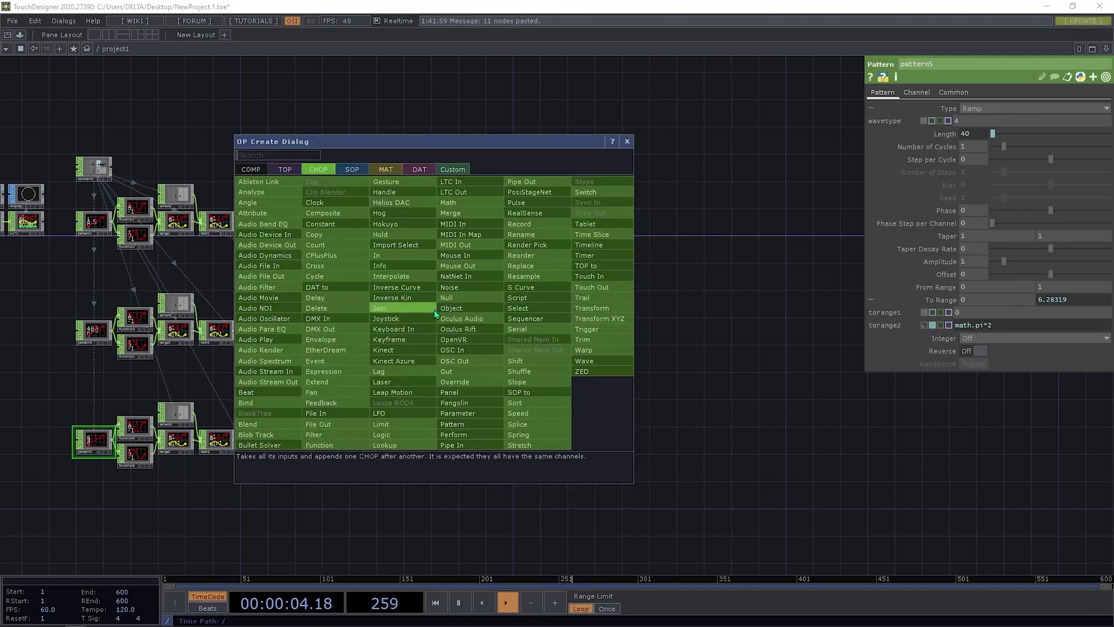
text(se)
click(352, 169)
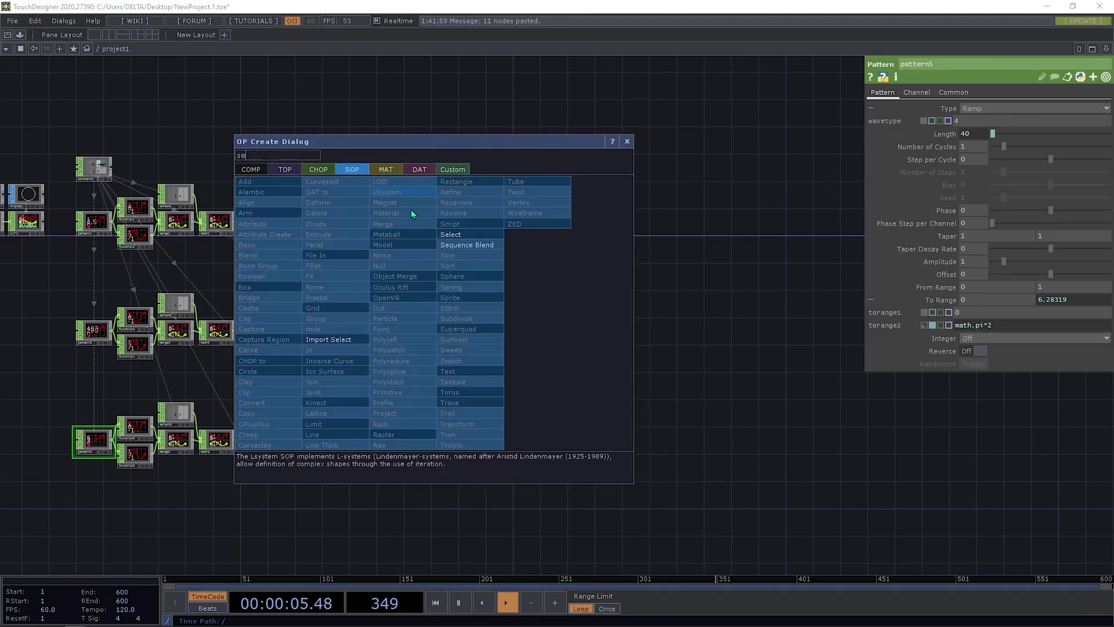
click(467, 234)
click(447, 318)
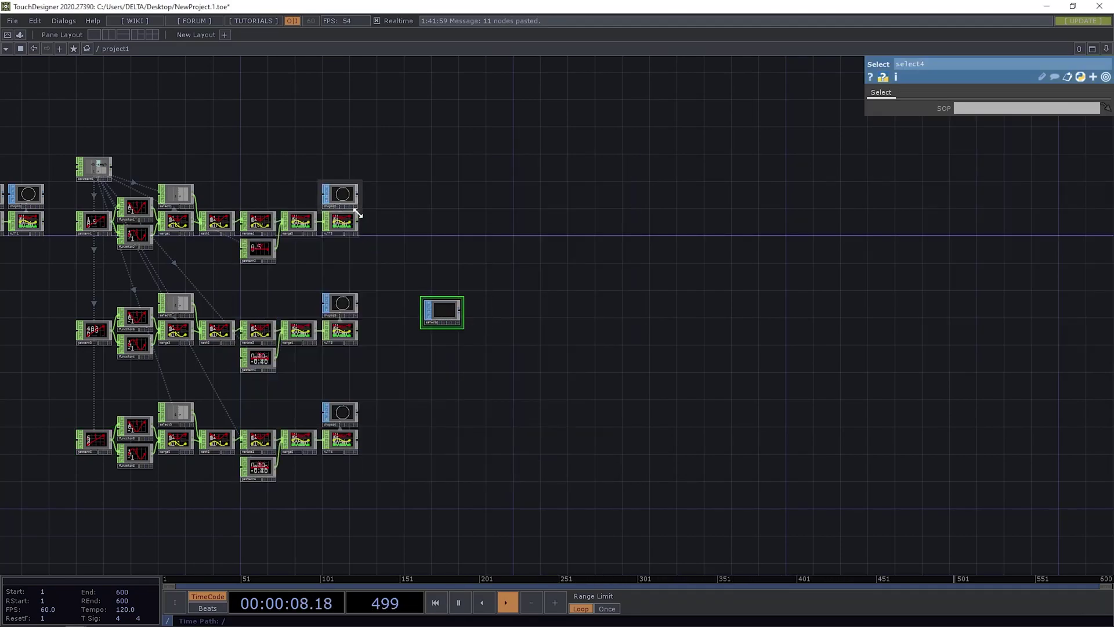
- Assign the three networks' circle SOPs to select4 in turn, leaving chopto4 as its source
drag(345, 202, 452, 316)
drag(348, 304, 454, 309)
drag(348, 409, 442, 319)
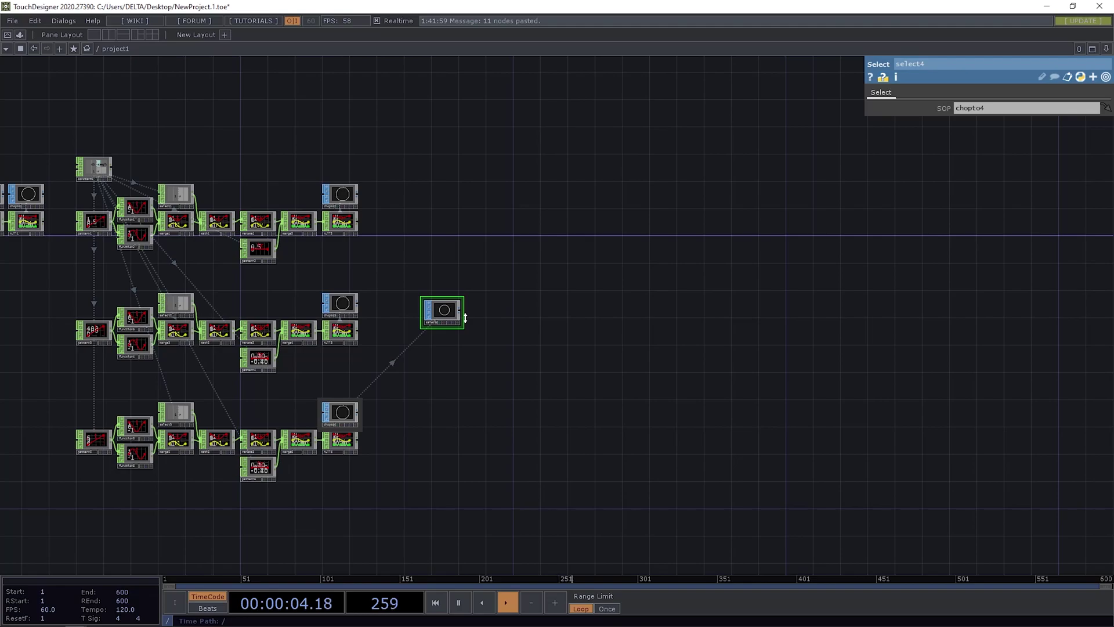
- Add a Geometry COMP fed by the output of select4
scroll(465, 318, up, 3)
right_click(459, 307)
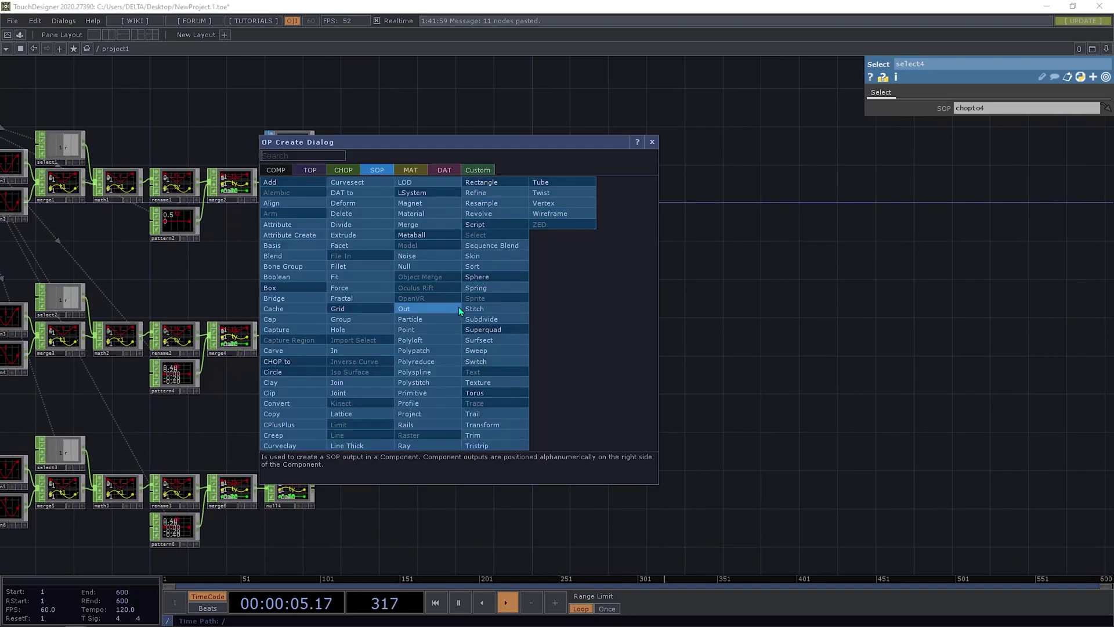
click(275, 170)
click(307, 266)
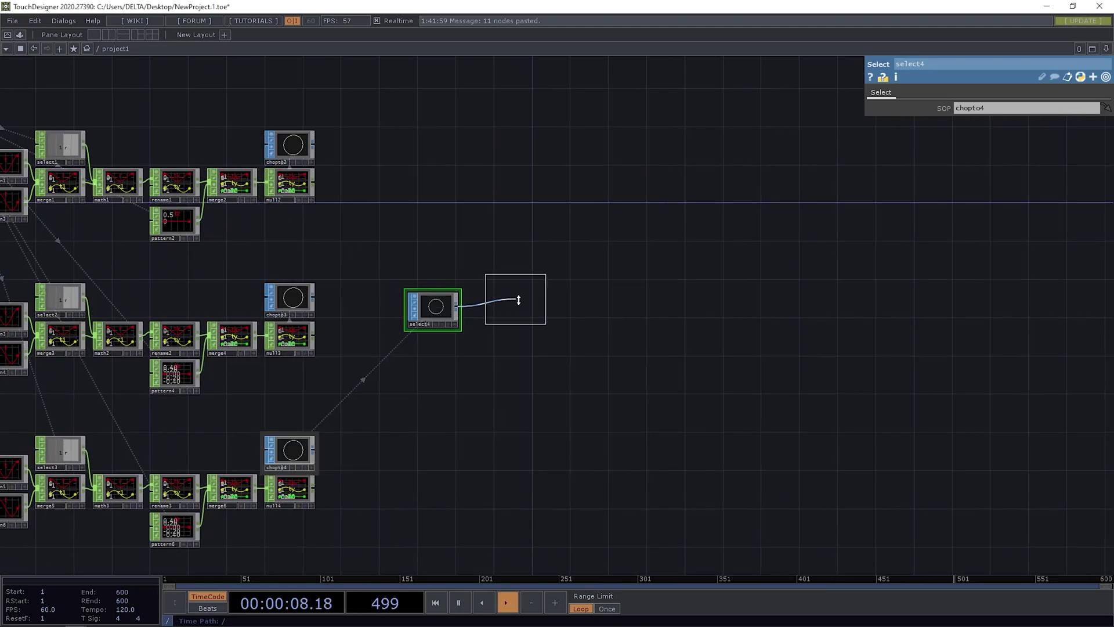
click(503, 308)
- Add a Camera COMP directly above geo1
key(Tab)
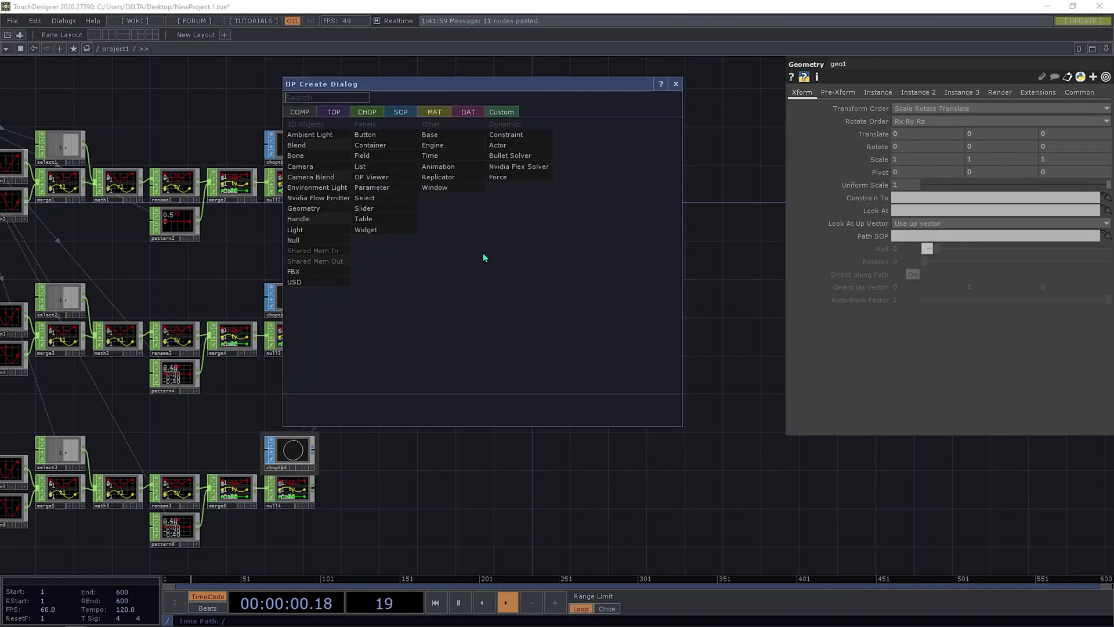
click(300, 166)
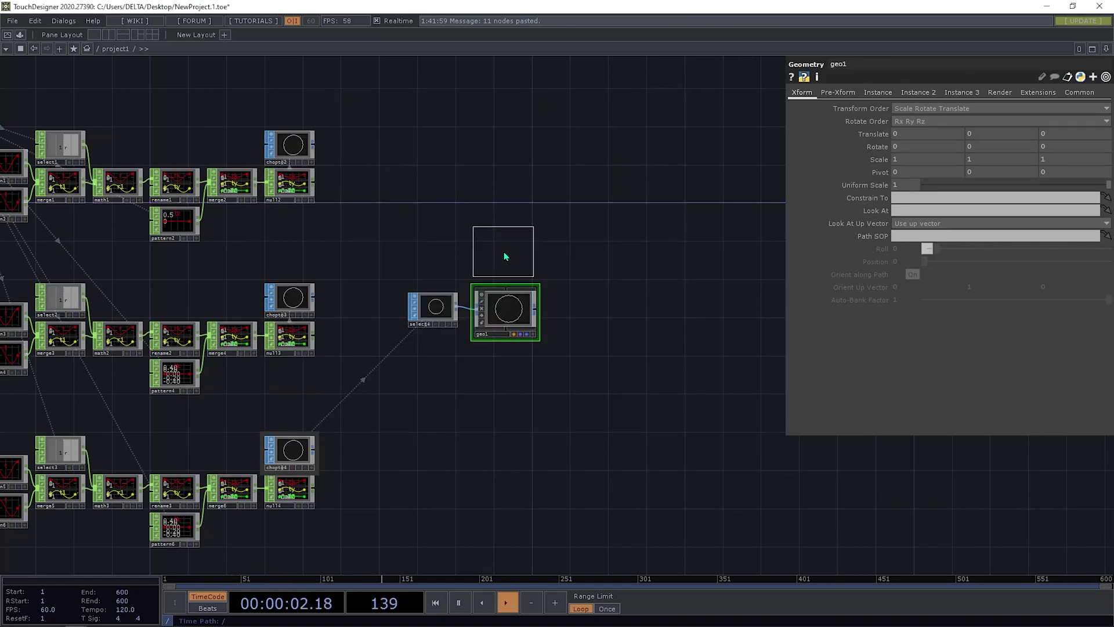
click(505, 256)
- Add a Render TOP beside geo1, on the side opposite select4
drag(564, 310, 505, 287)
key(Tab)
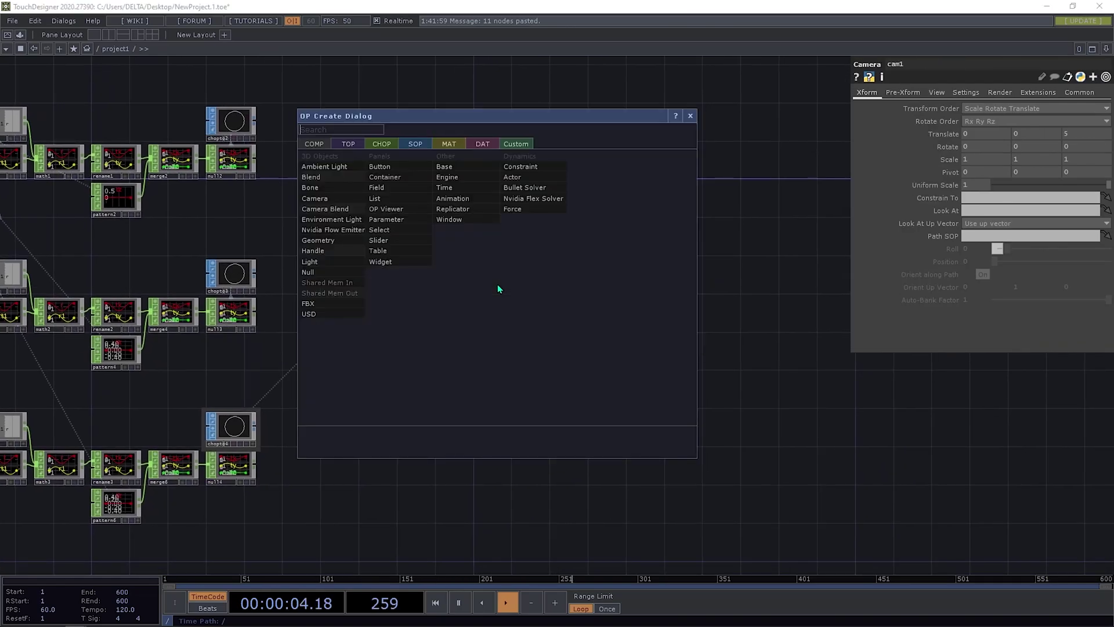
click(348, 144)
text(re)
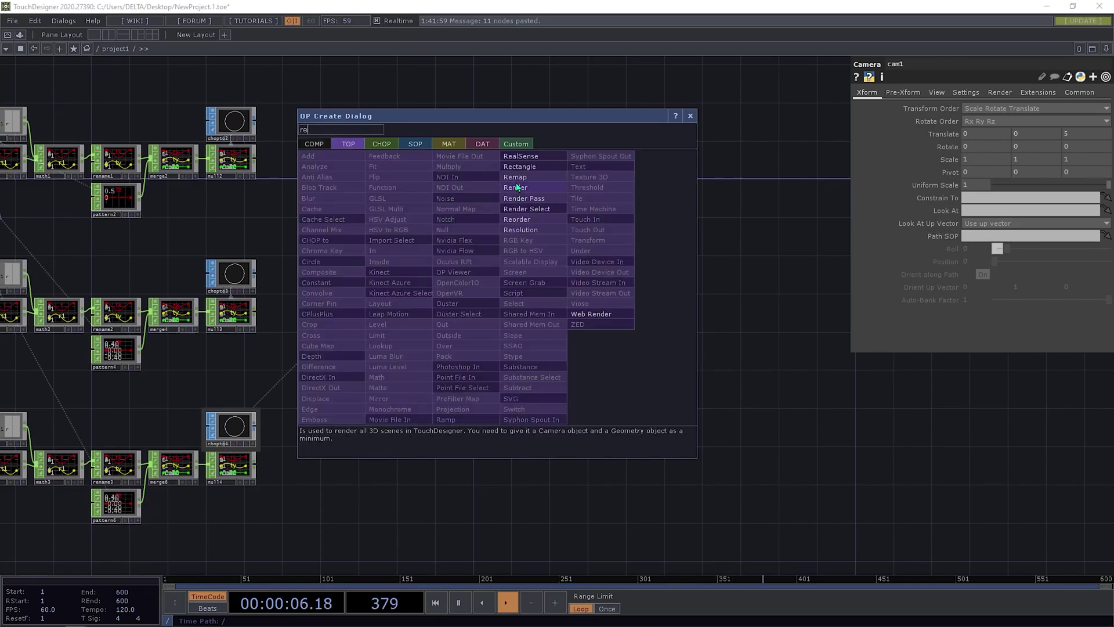
click(517, 187)
click(513, 282)
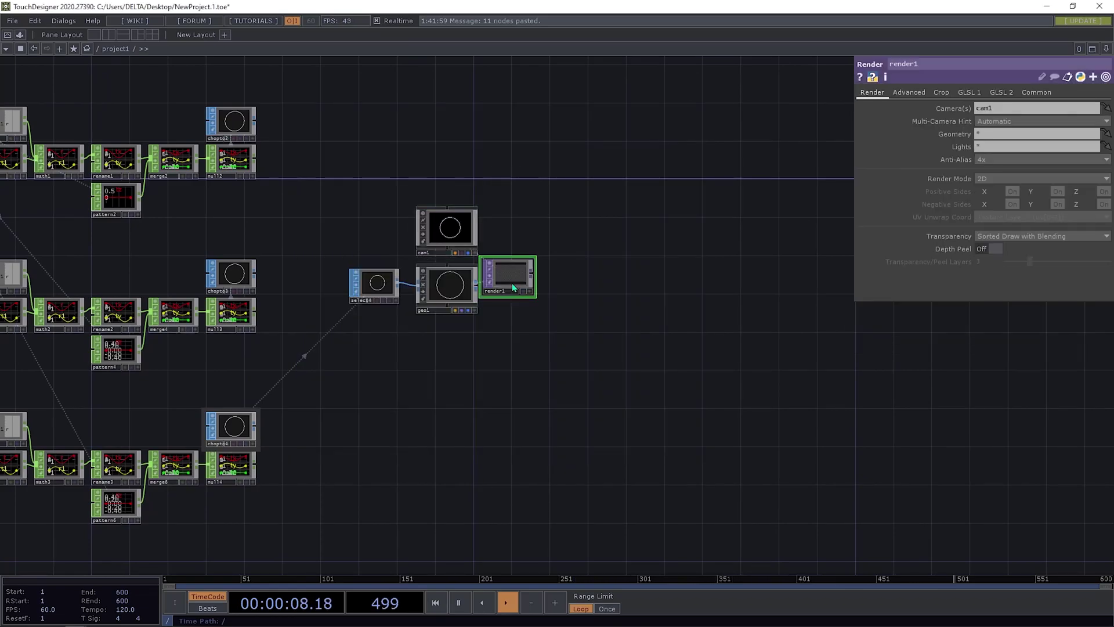
- Connect an RGB Key TOP to the output of render1
scroll(510, 286, up, 3)
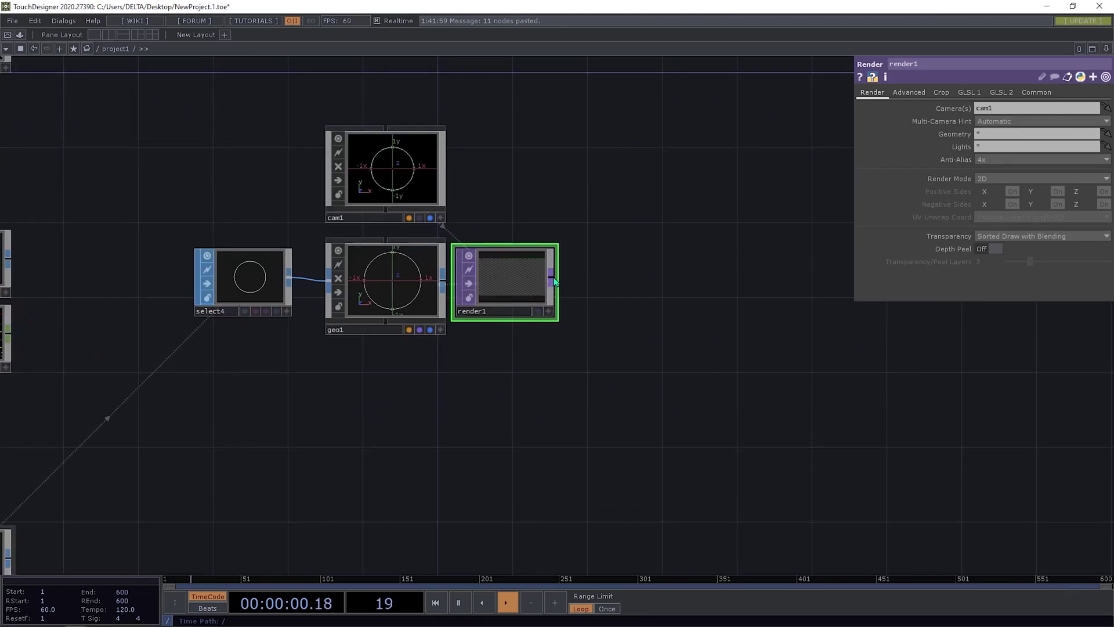
click(551, 277)
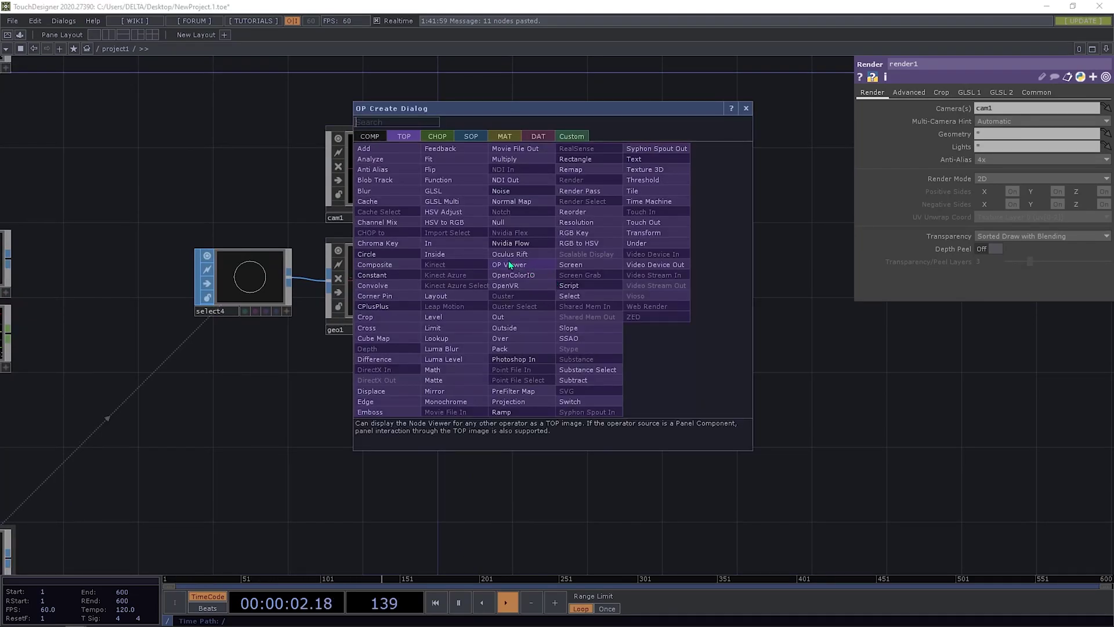
click(575, 235)
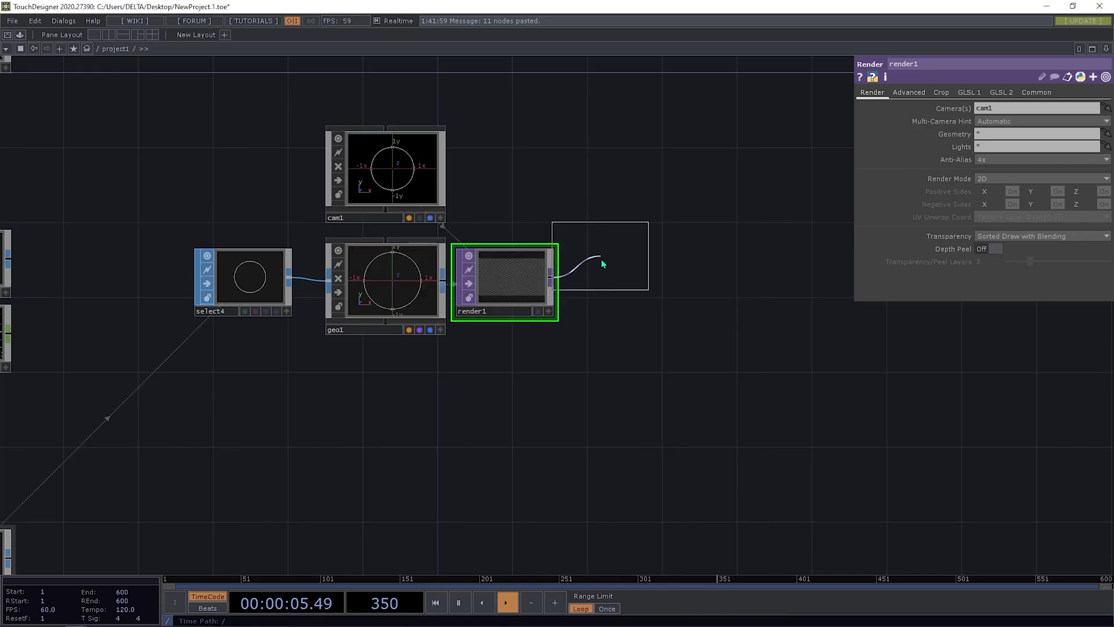
click(620, 289)
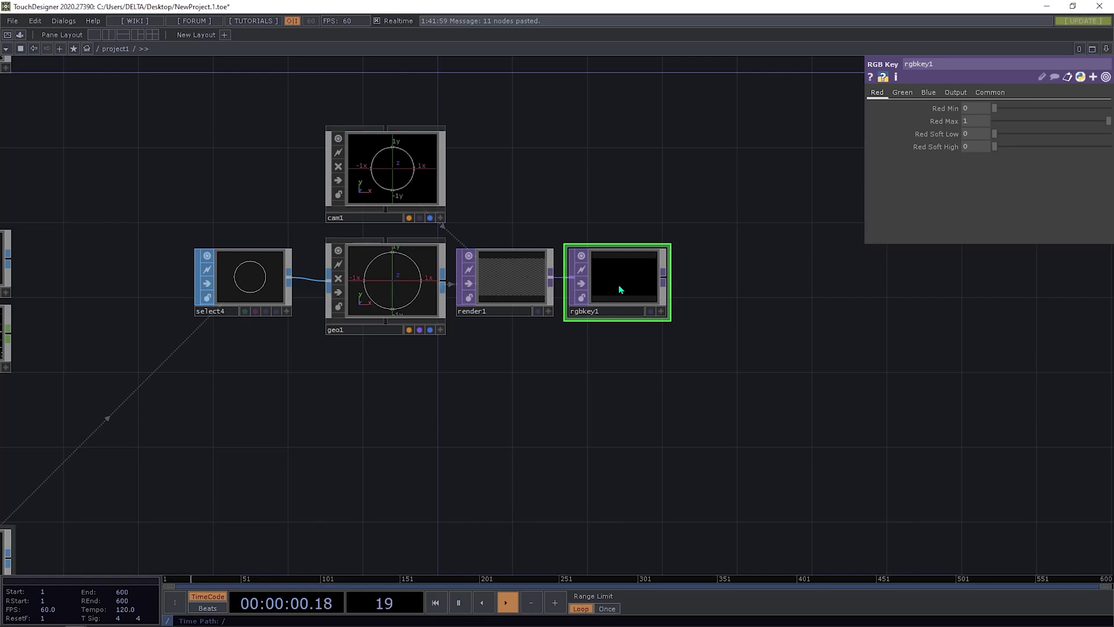
- Connect a Null TOP to the output of rgbkey1 and display it as the network background
right_click(667, 281)
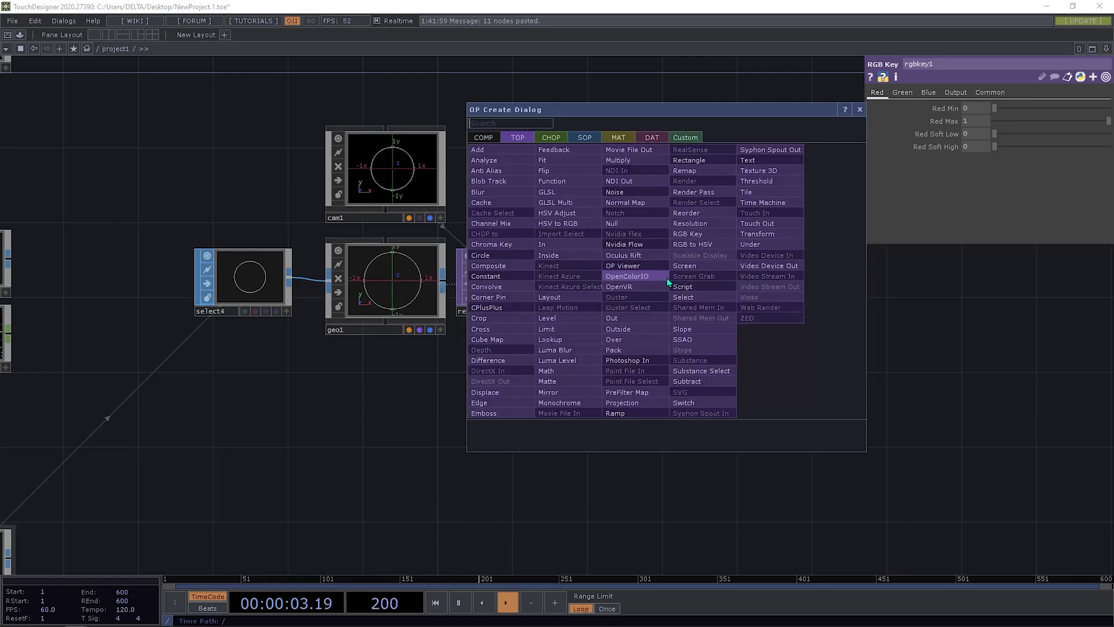
click(631, 221)
click(744, 270)
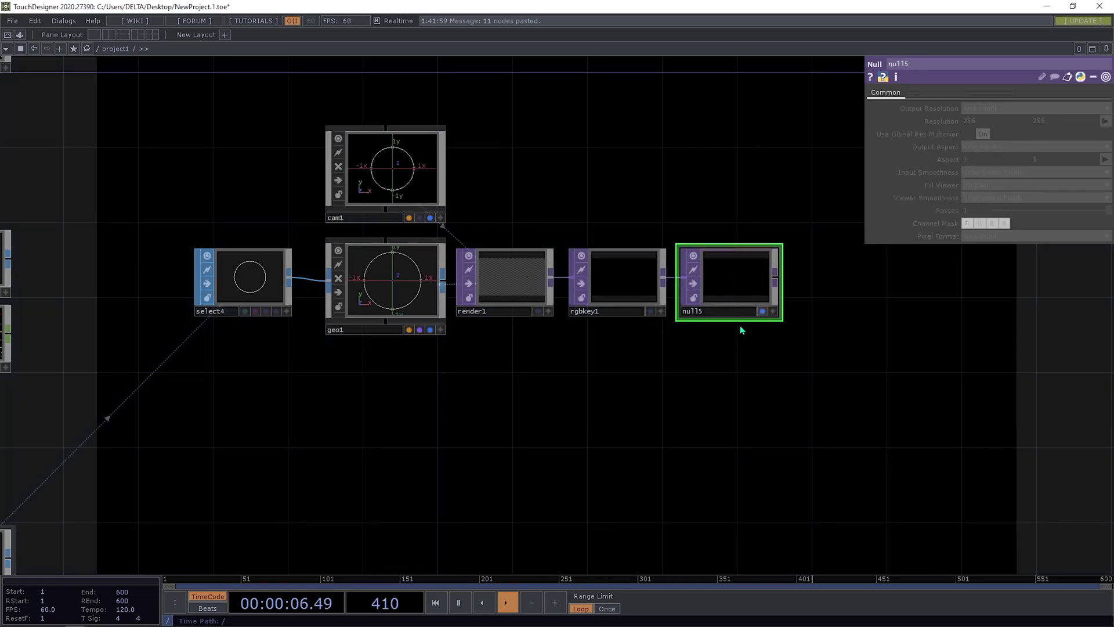
- Add a Line MAT in the empty space below geo1
drag(607, 386, 490, 384)
drag(335, 396, 505, 364)
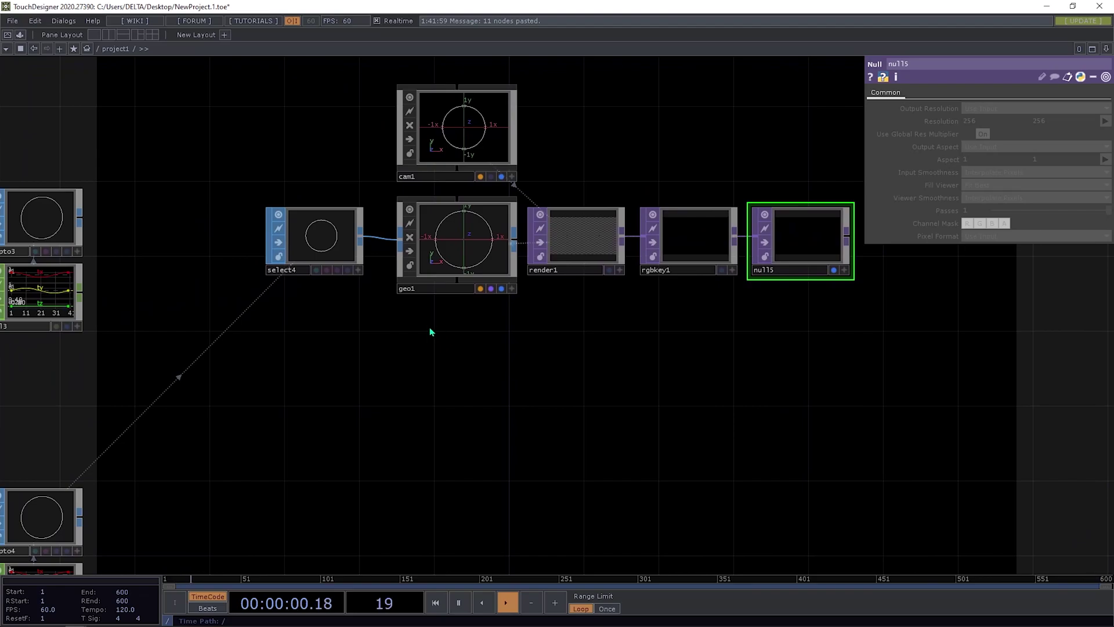
key(Tab)
click(384, 183)
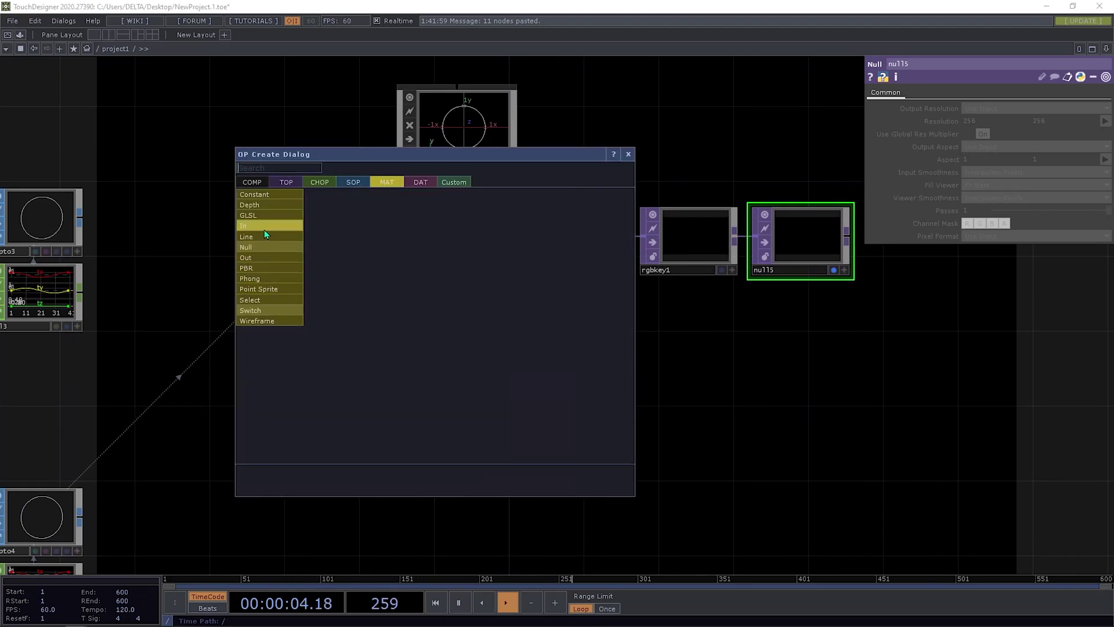
click(243, 236)
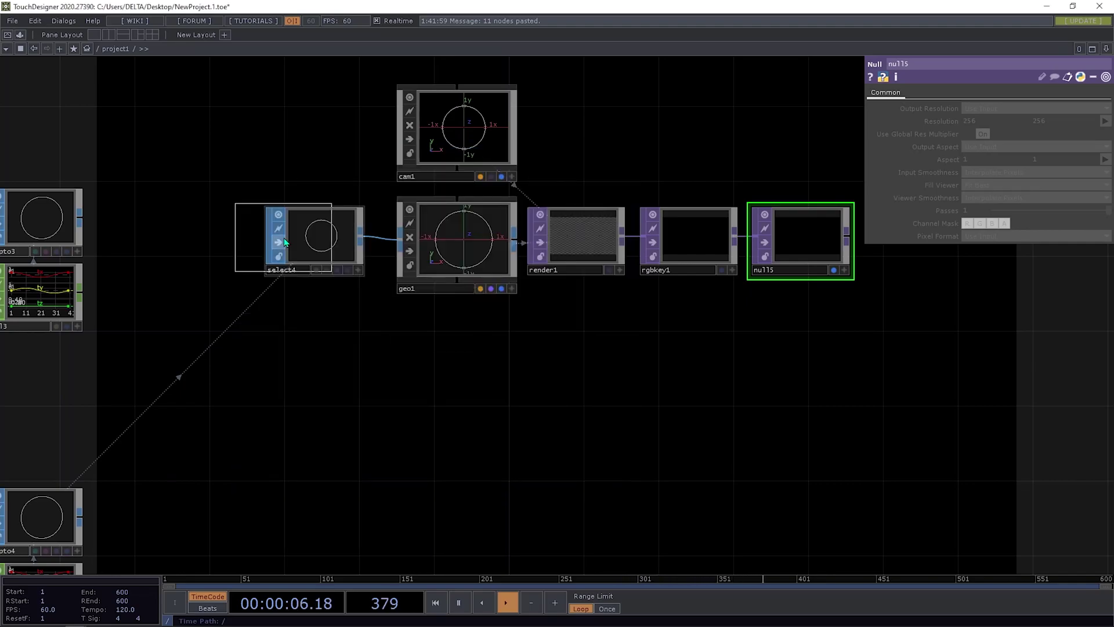
click(435, 332)
drag(555, 357, 473, 338)
- Assign line1 to geo1 as its Material parameter
drag(353, 325, 392, 222)
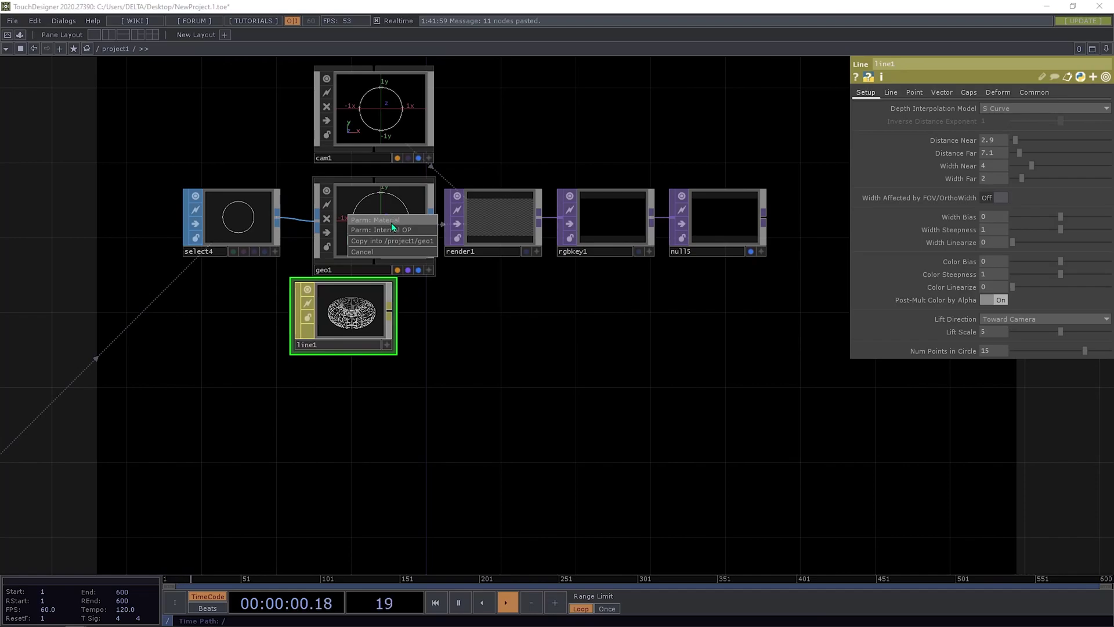
click(391, 222)
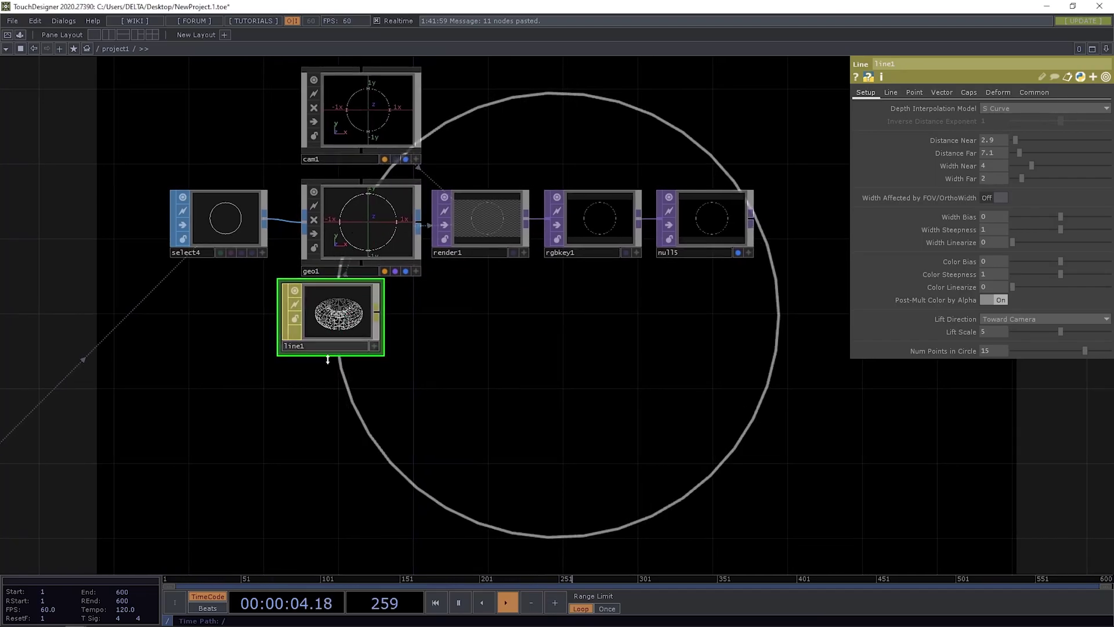
drag(316, 335, 371, 219)
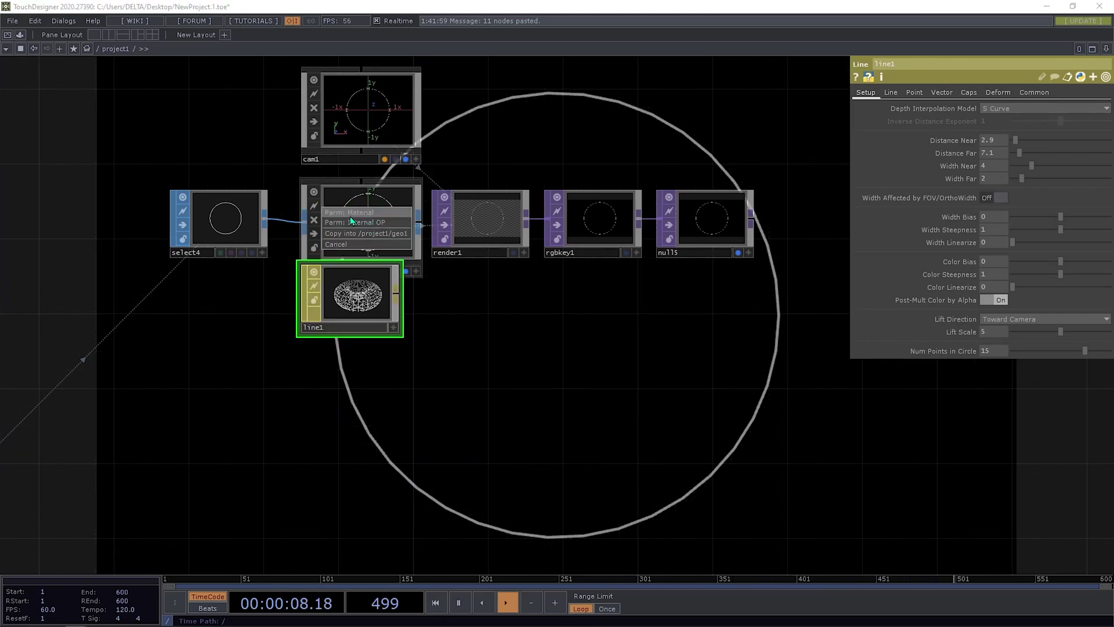
click(367, 214)
- Set both the near width and the far width of line1 to 5
drag(493, 319, 434, 304)
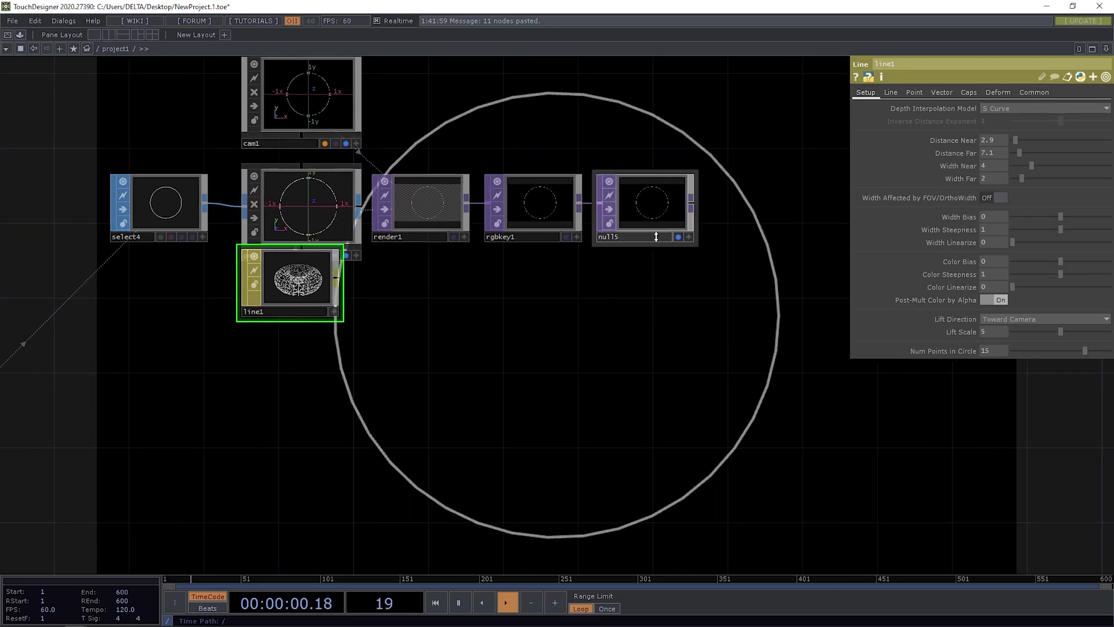
text(5)
click(990, 180)
text(5)
key(Return)
- Try blue and green for line1's near color, then set it to turquoise green (0, 1, 0.72549)
drag(690, 325, 612, 346)
click(891, 92)
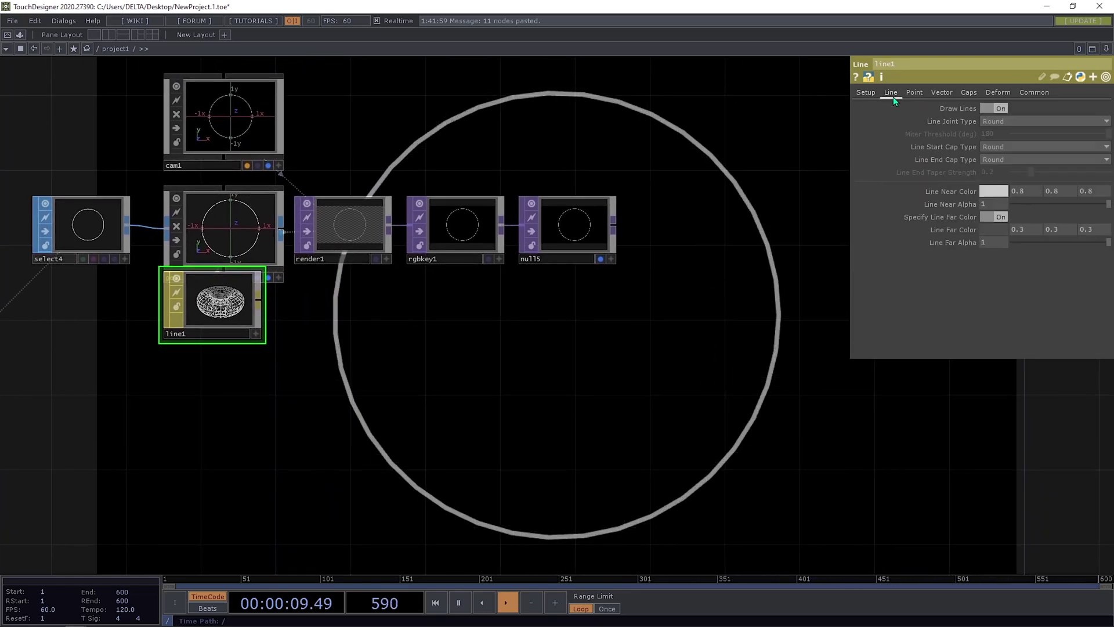
click(995, 196)
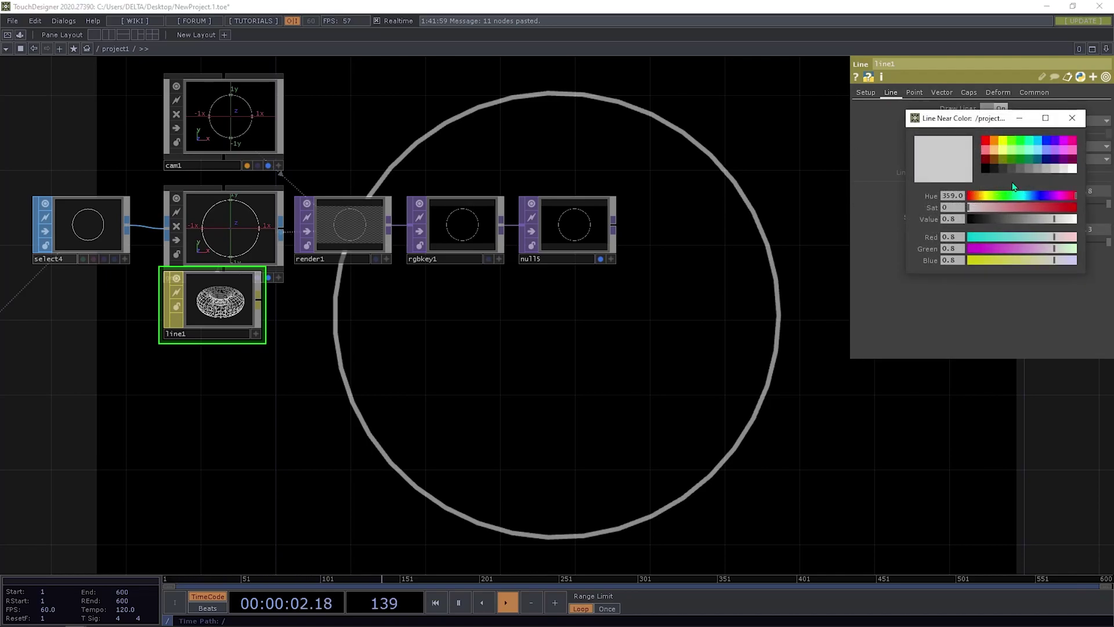
click(1011, 142)
click(1037, 142)
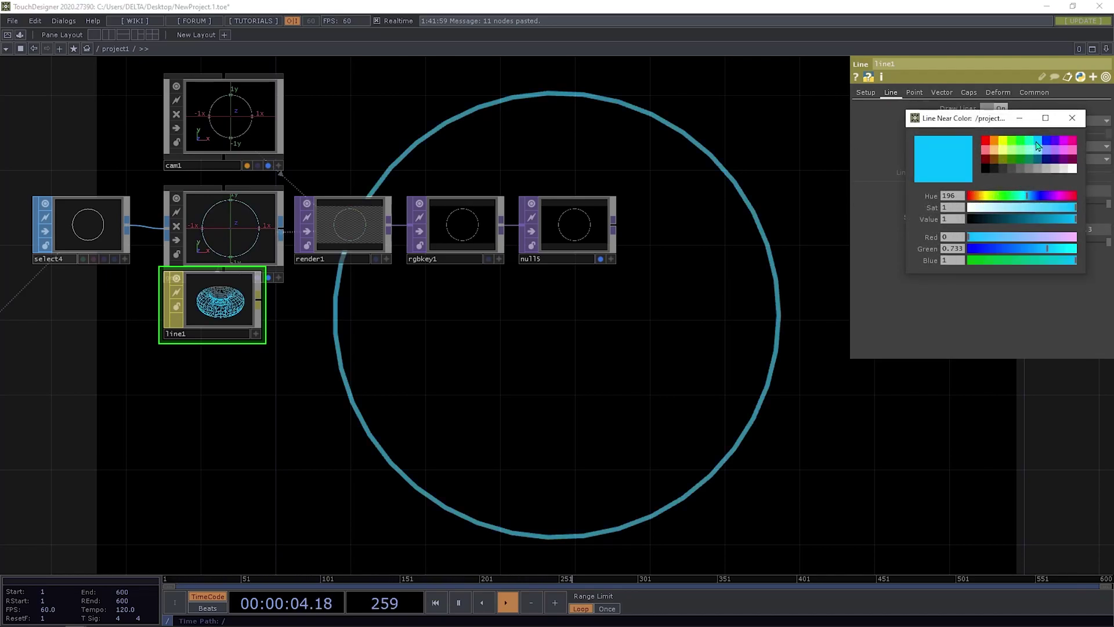
click(1021, 143)
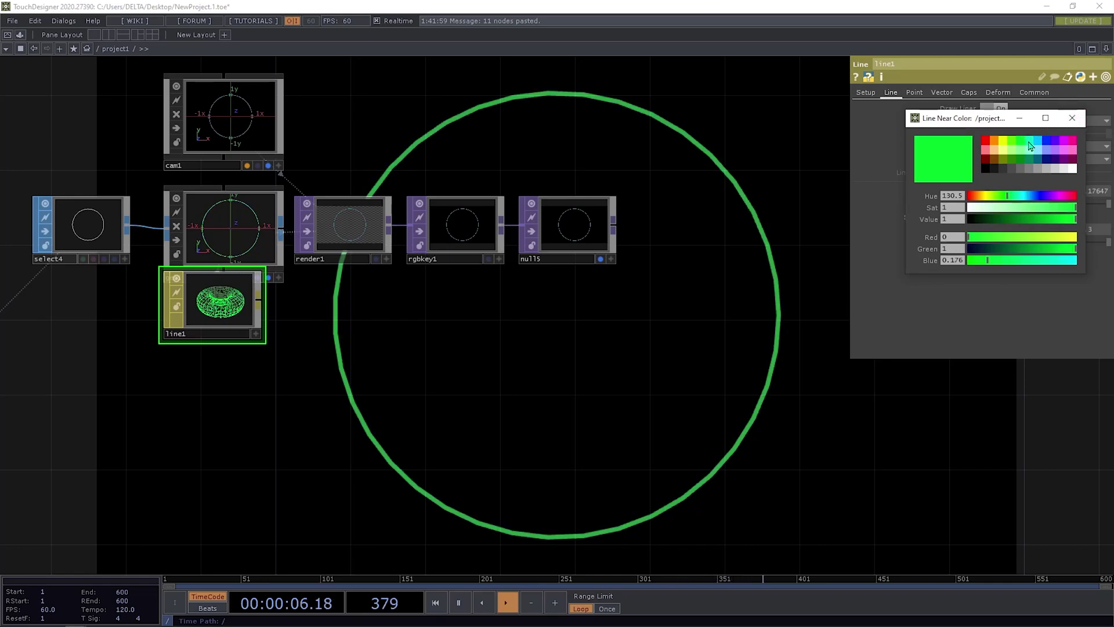
click(1030, 143)
click(1081, 120)
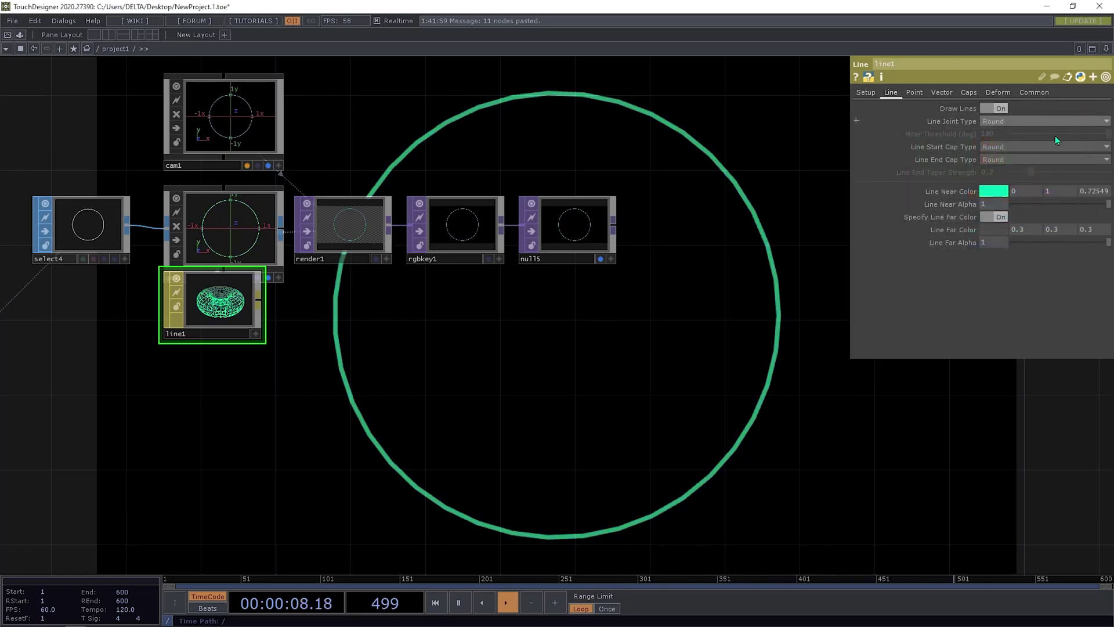
- Move line1 slightly down so that it no longer overlaps geo1
drag(783, 285, 734, 295)
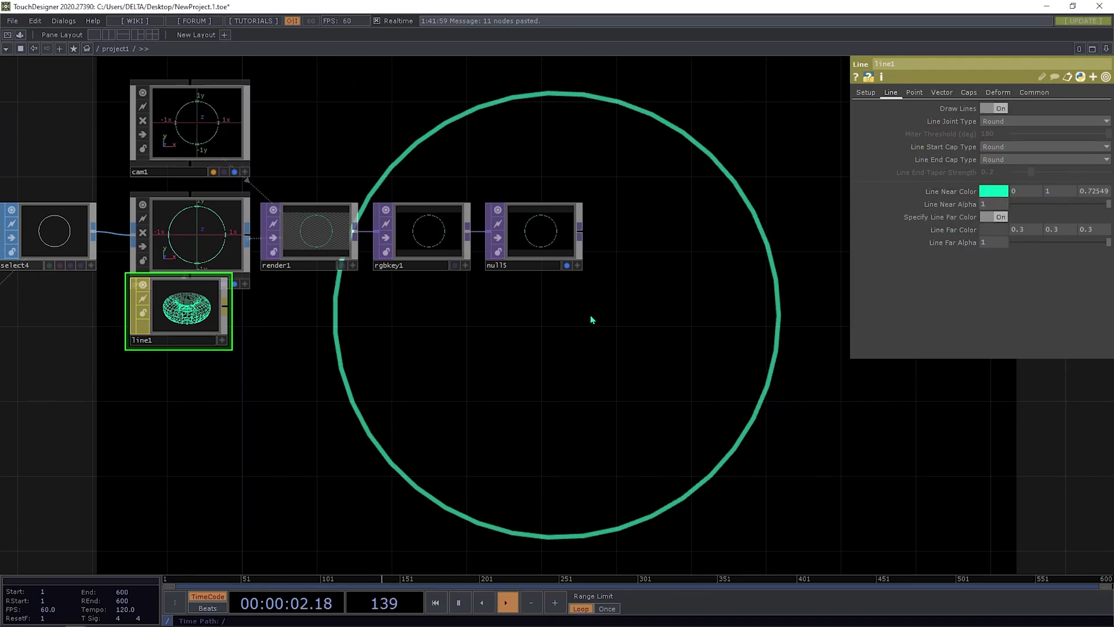
drag(646, 304, 743, 301)
scroll(246, 315, up, 3)
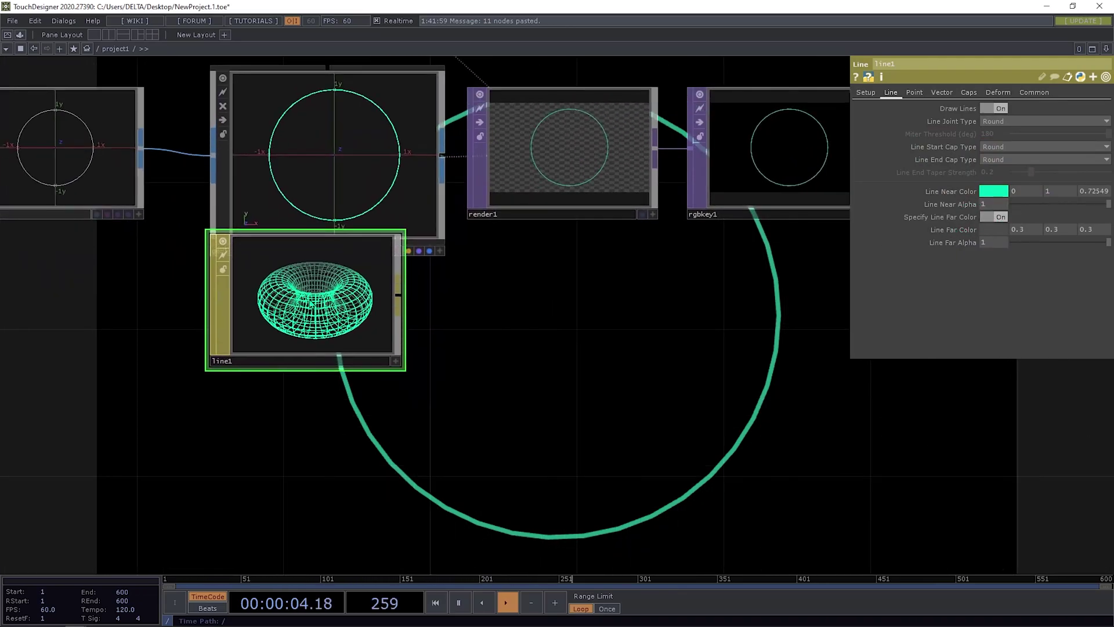
drag(312, 305, 311, 338)
drag(652, 313, 363, 322)
middle_drag(367, 320, 340, 325)
drag(381, 326, 492, 314)
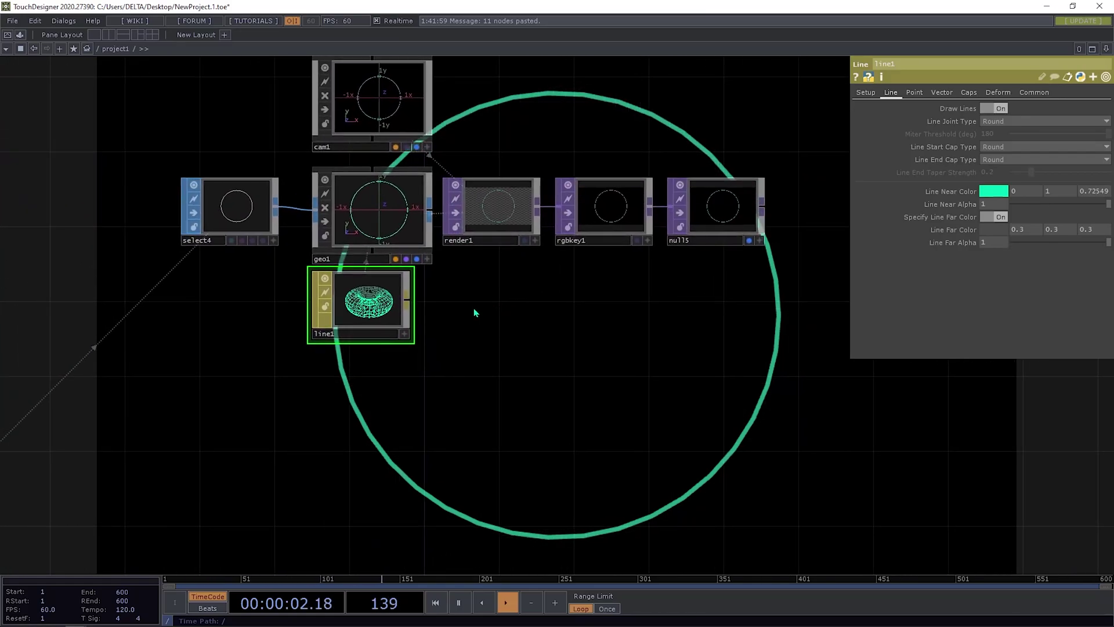
- Turn off Specify Line Far Color for line1 so the near color applies throughout
click(994, 218)
drag(583, 338, 428, 326)
drag(392, 364, 415, 361)
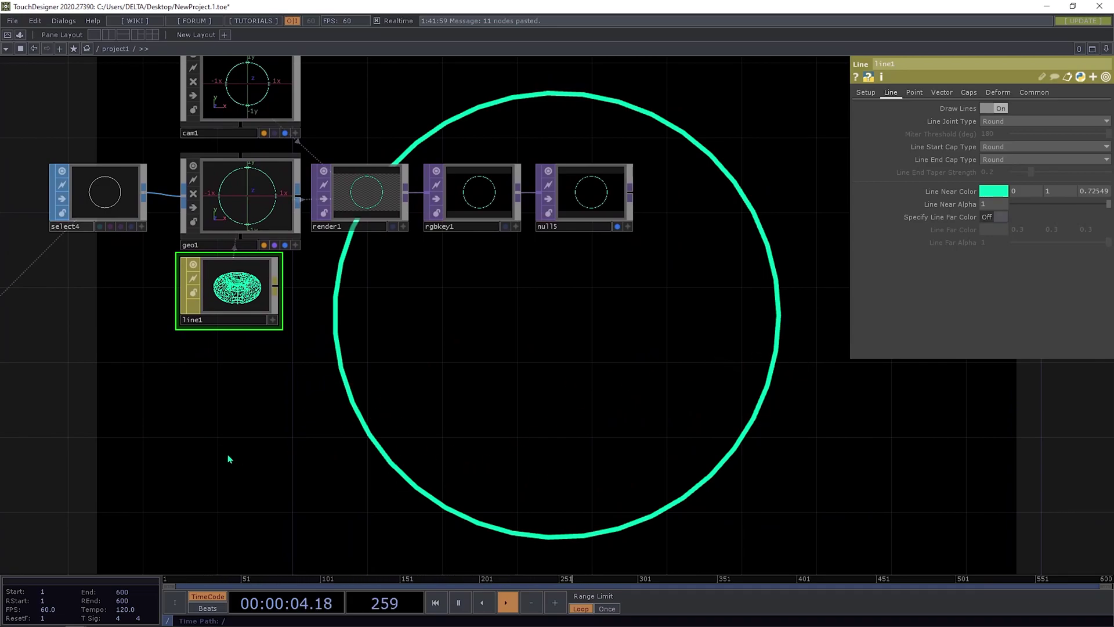
- Try adjusting the radius value r in constant1, leaving it at 1
drag(491, 400, 697, 420)
drag(313, 471, 688, 461)
scroll(456, 414, down, 5)
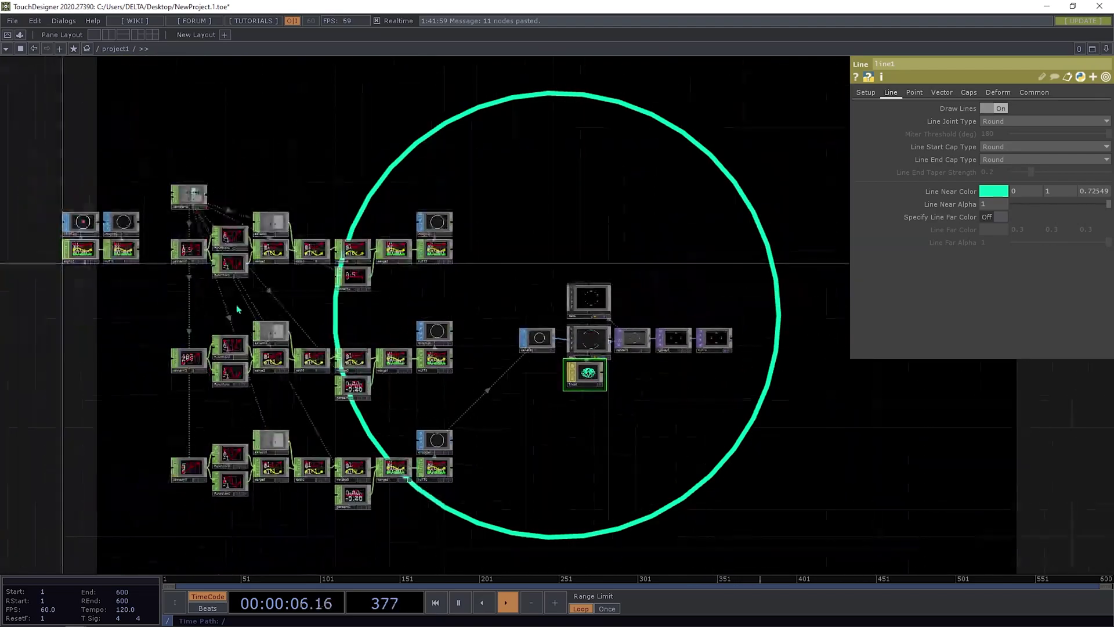
click(190, 207)
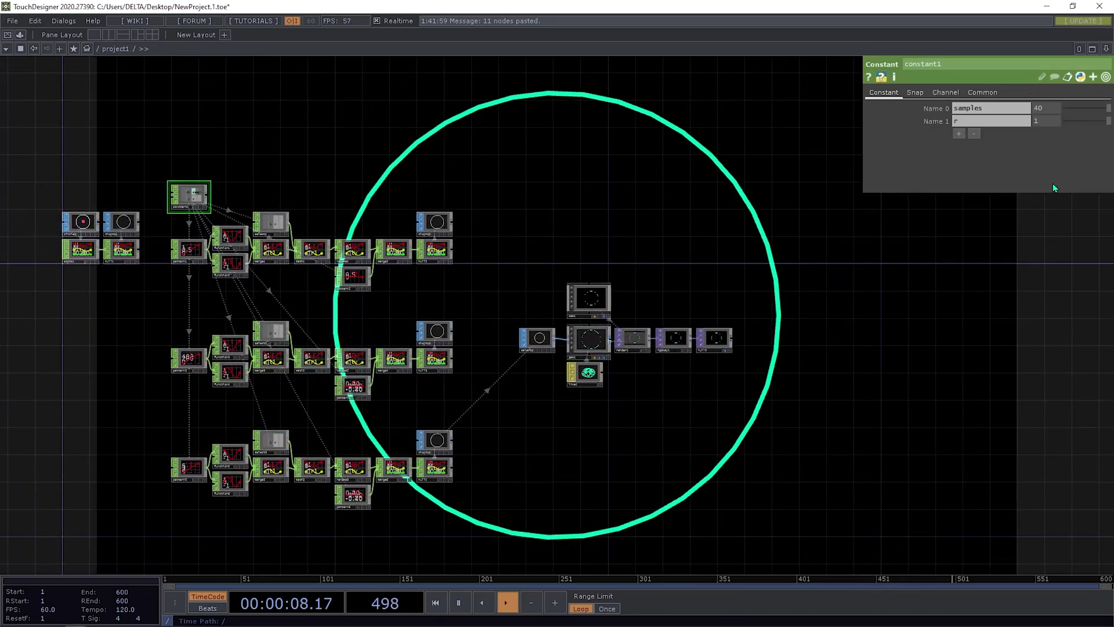
mouse_move(1099, 123)
mouse_down()
mouse_move(1066, 130)
mouse_move(1108, 124)
mouse_up()
middle_click(1054, 122)
middle_drag(1054, 122, 1059, 100)
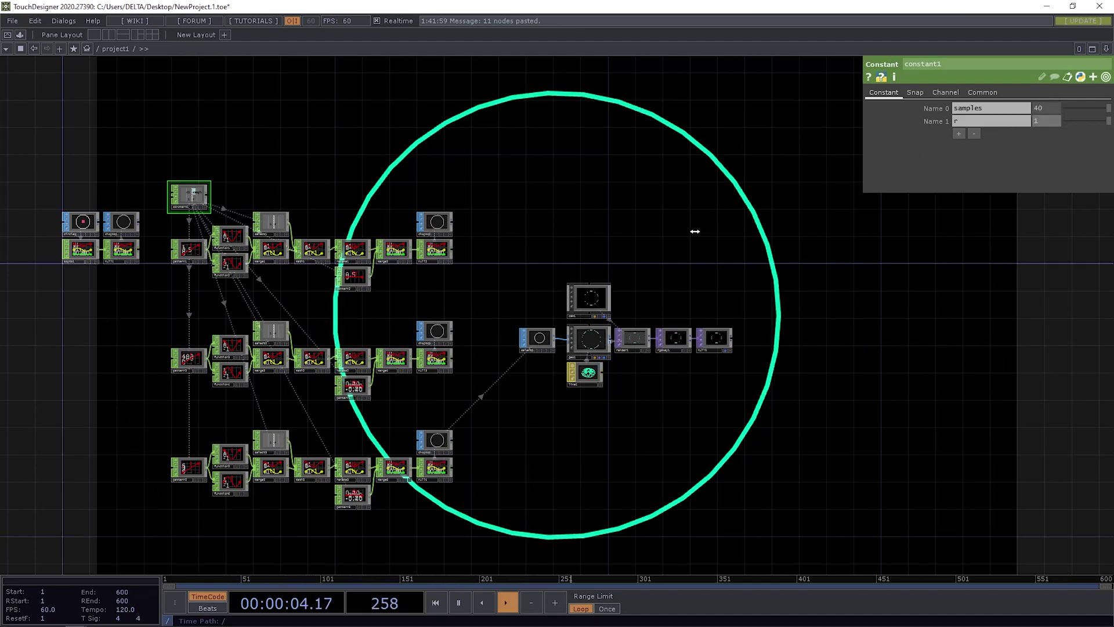
- Review the three circle networks together with the render chain and the displayed circle
drag(706, 246, 790, 216)
middle_drag(458, 273, 556, 264)
scroll(556, 263, up, 2)
drag(593, 261, 534, 242)
scroll(675, 239, down, 6)
key(h)
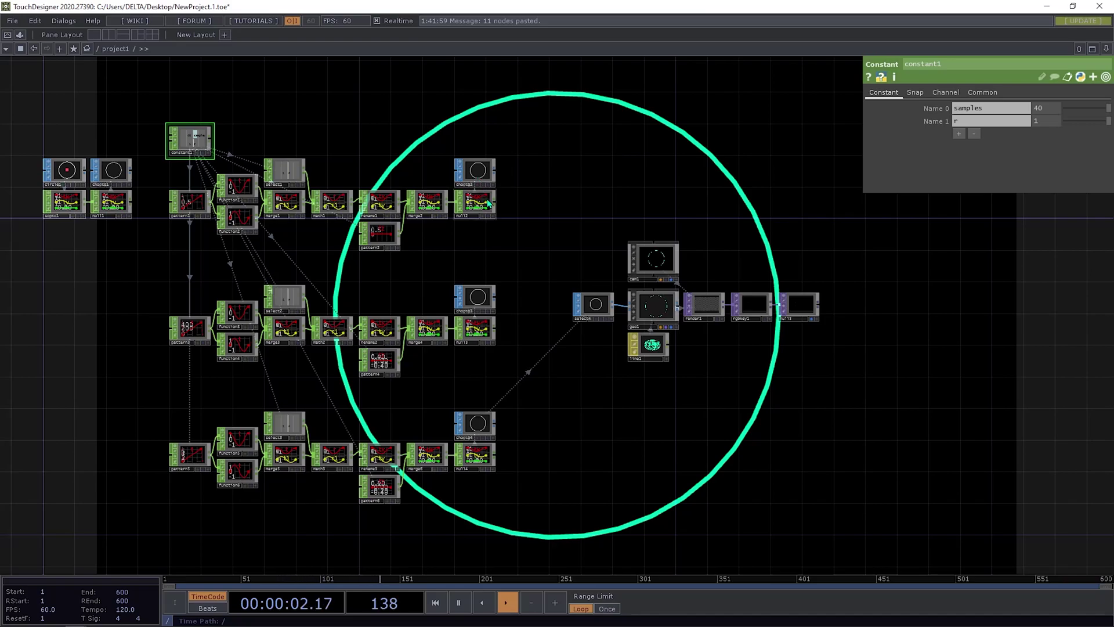
drag(552, 269, 552, 231)
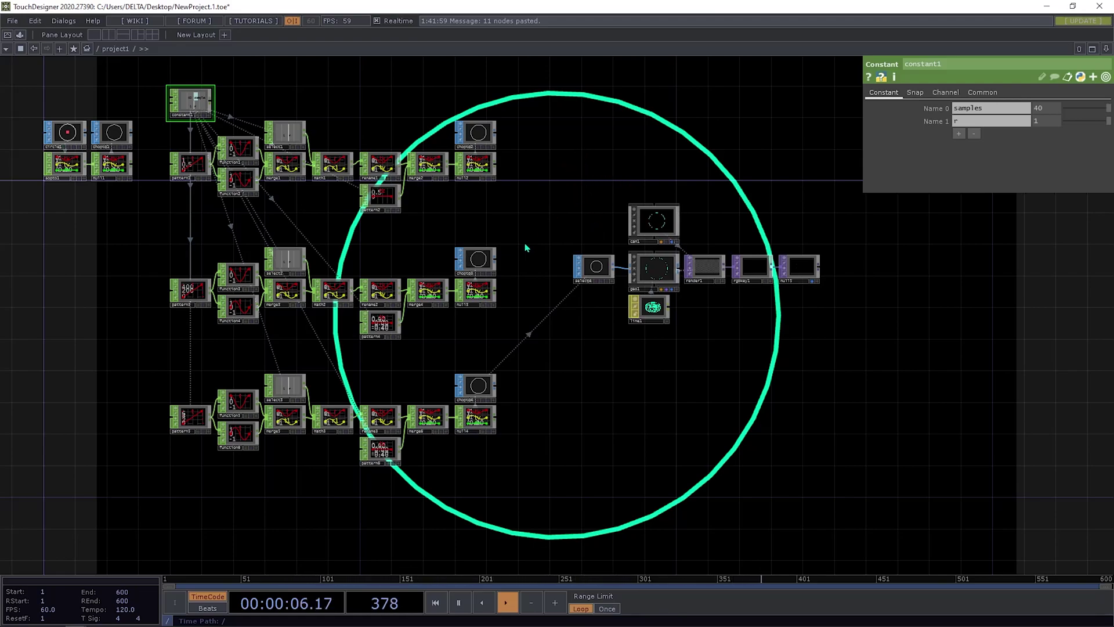
- Move select4 slightly closer to geo1 and bring the complete network into view
drag(527, 197, 594, 188)
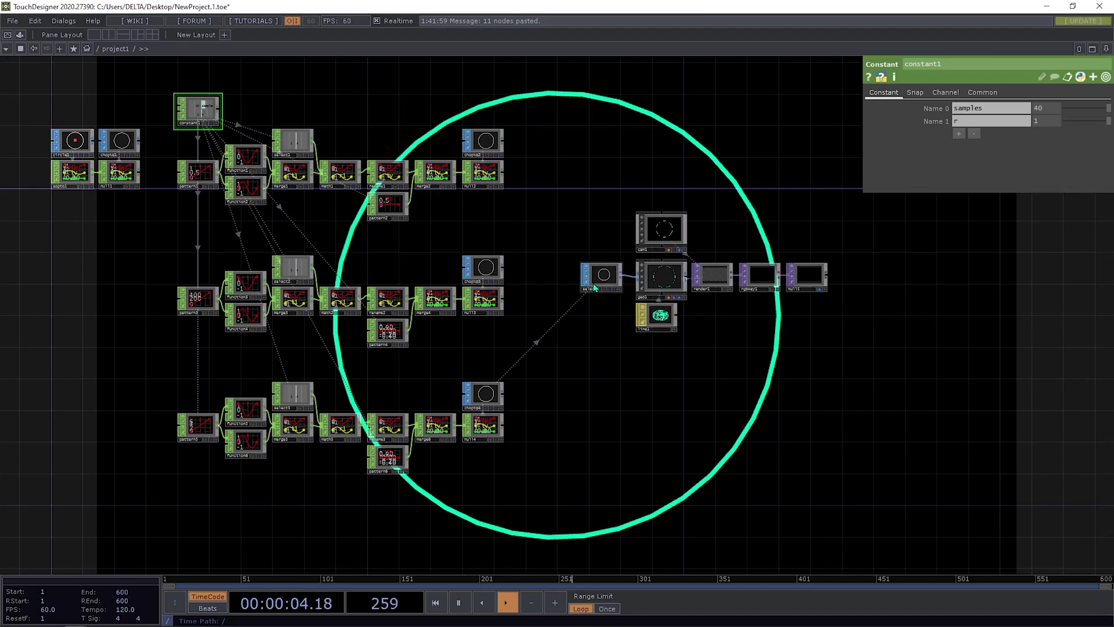
drag(598, 285, 606, 285)
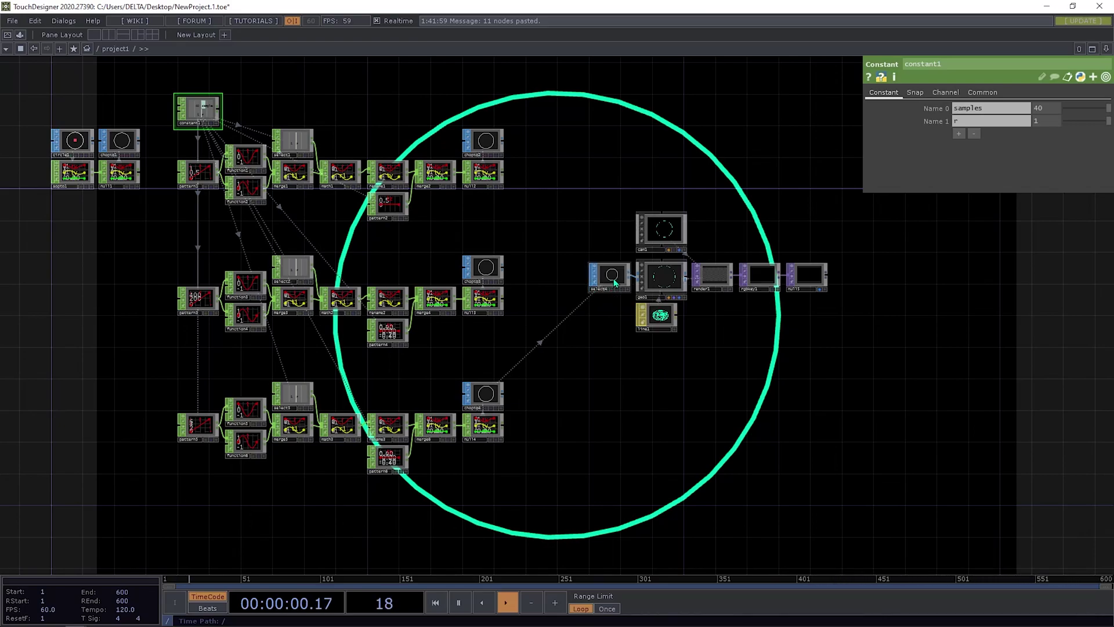
drag(566, 262, 565, 294)
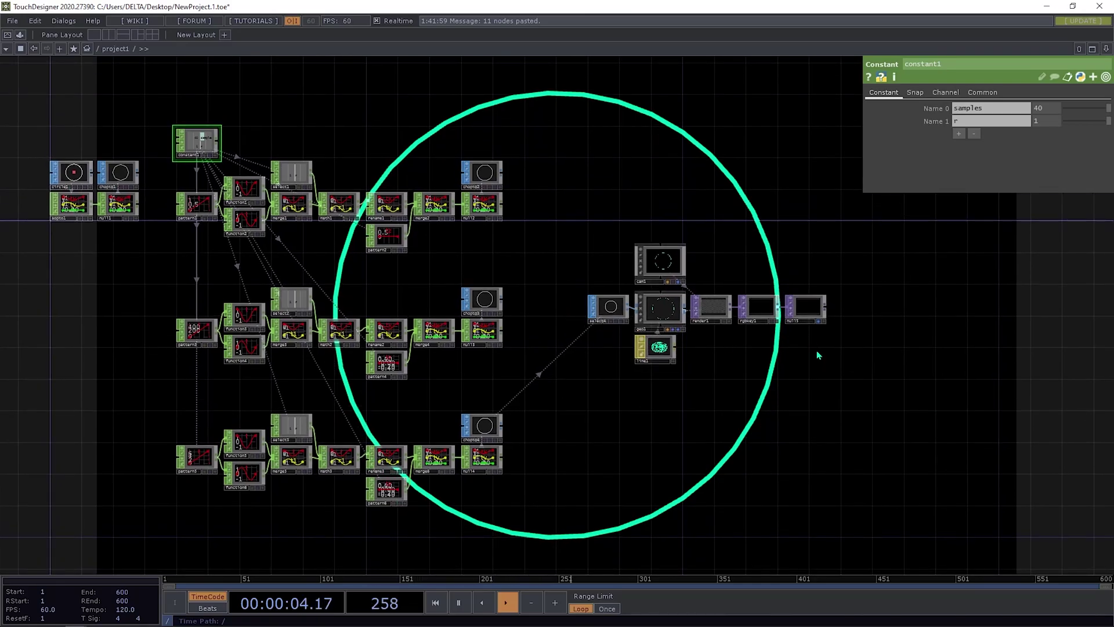